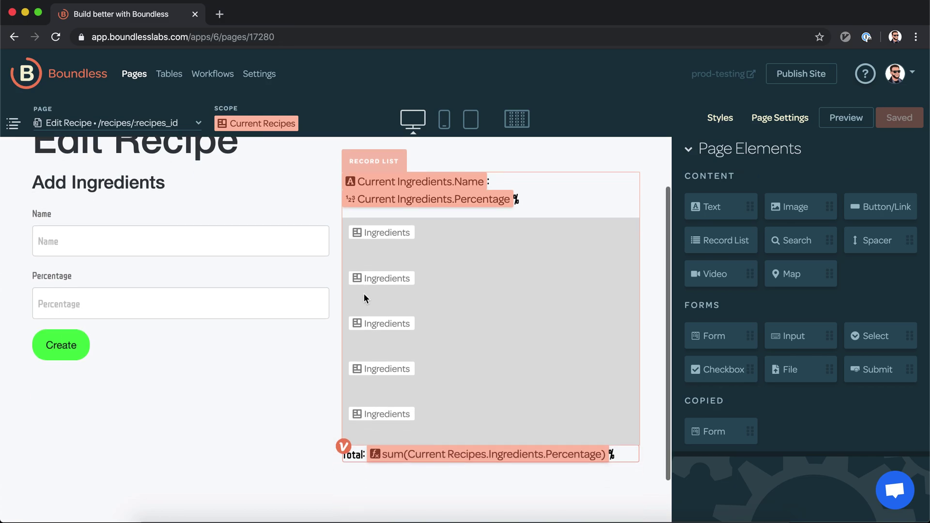
Step: Add a '### Invite Collaborators' text heading below the ingredients form
{"action": "scroll", "coordinate": [364, 294], "scroll_direction": "down", "scroll_amount": 3}
{"action": "scroll", "coordinate": [364, 298], "scroll_direction": "up", "scroll_amount": 3}
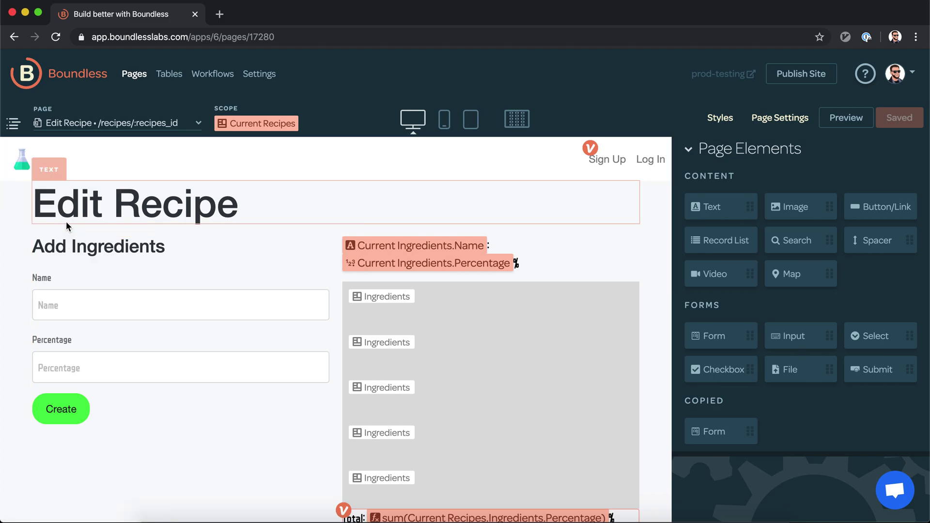
{"action": "scroll", "coordinate": [78, 218], "scroll_direction": "down", "scroll_amount": 5}
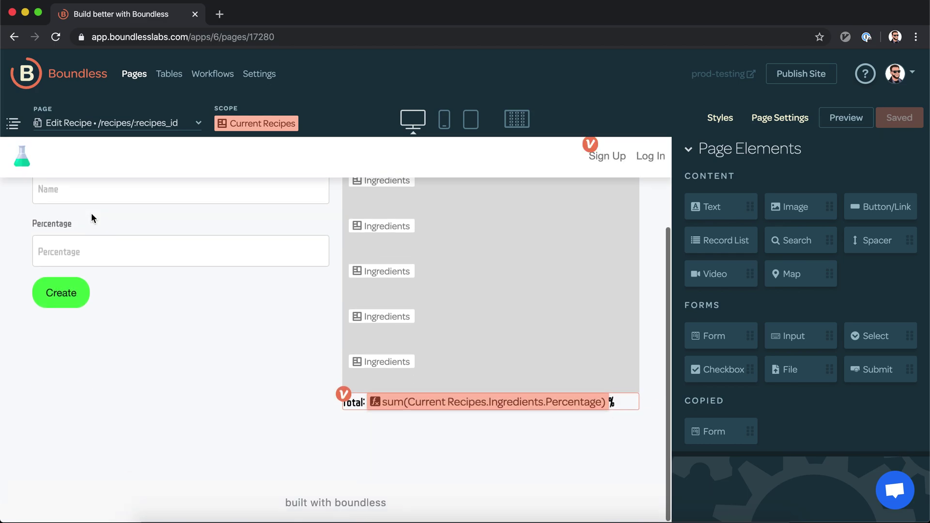
{"action": "scroll", "coordinate": [91, 213], "scroll_direction": "up", "scroll_amount": 5}
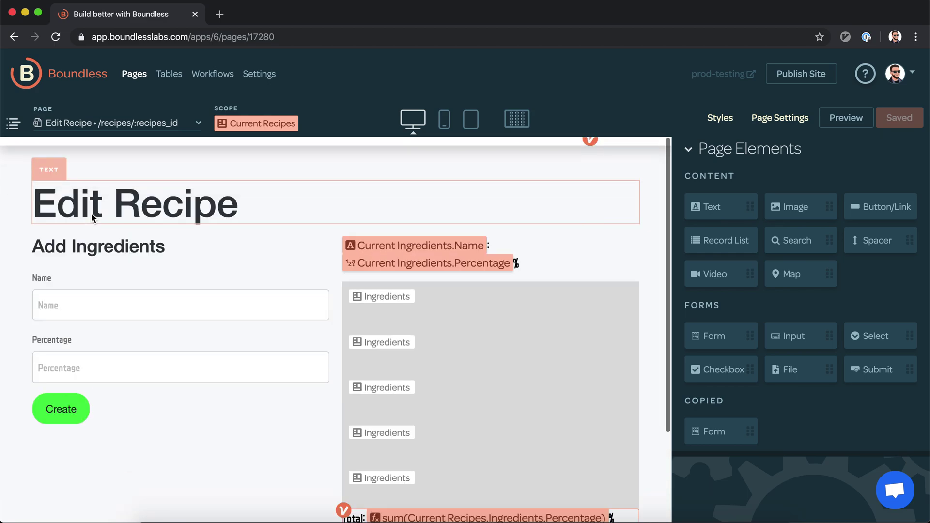
{"action": "scroll", "coordinate": [91, 213], "scroll_direction": "down", "scroll_amount": 5}
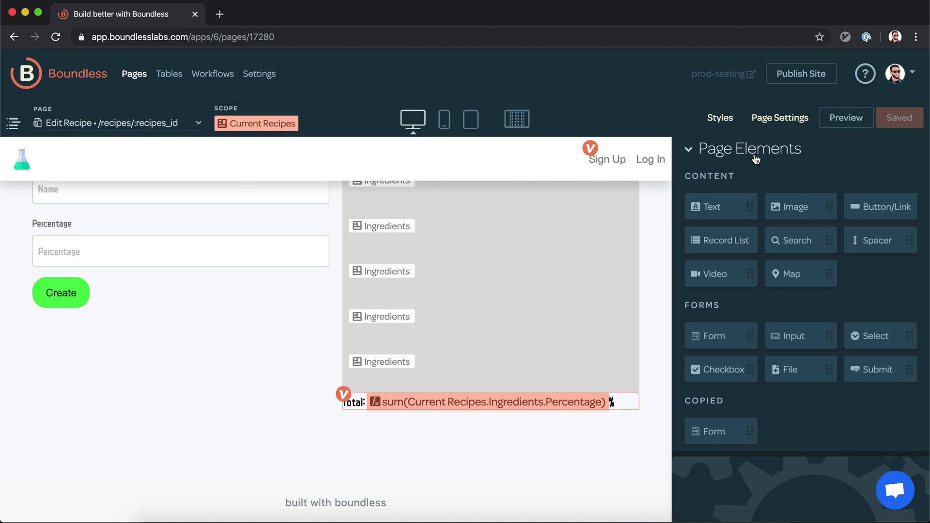
{"action": "left_click_drag", "start_coordinate": [732, 208], "coordinate": [172, 401]}
{"action": "type", "text": "### Invite "}
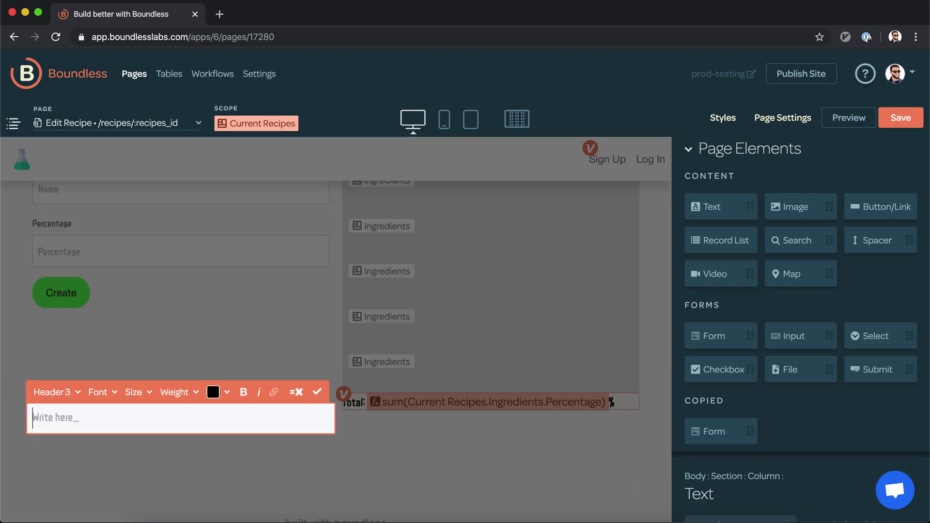
{"action": "type", "text": "Collaborators"}
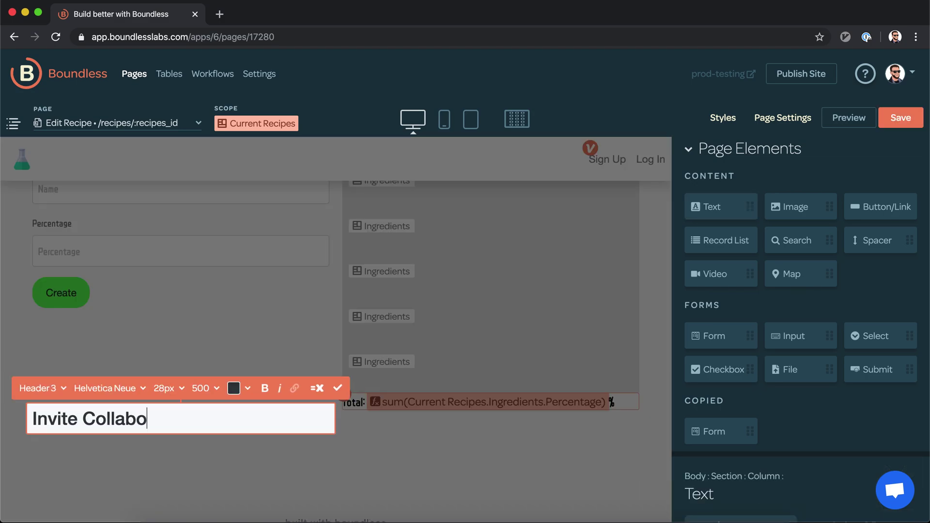
{"action": "key", "text": "Escape"}
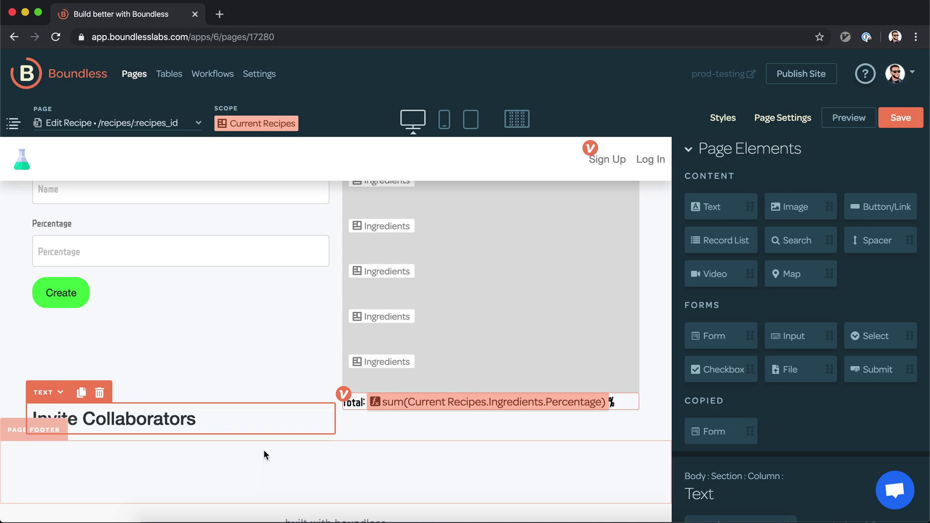
Step: Add a Recipe Invites form under the heading, with its Create button beside the Email field
{"action": "scroll", "coordinate": [264, 450], "scroll_direction": "down", "scroll_amount": 1}
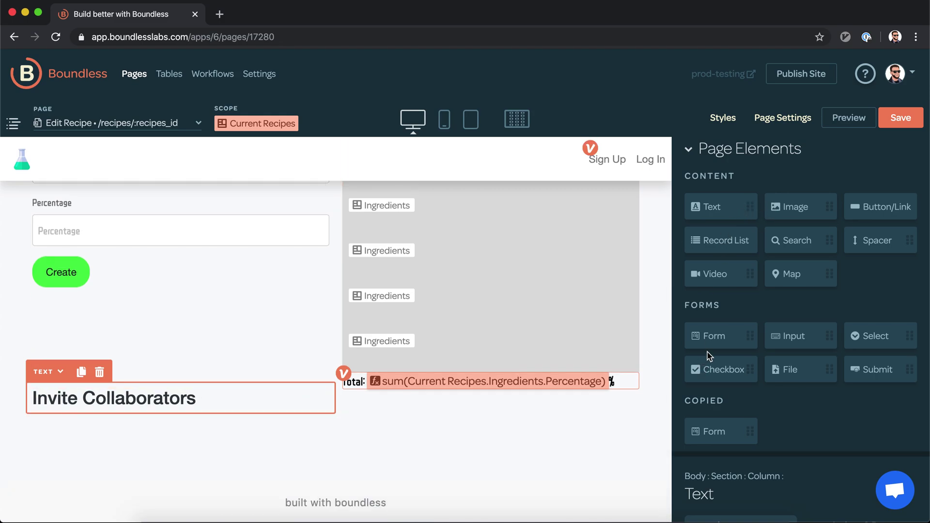
{"action": "left_click_drag", "start_coordinate": [713, 335], "coordinate": [138, 405]}
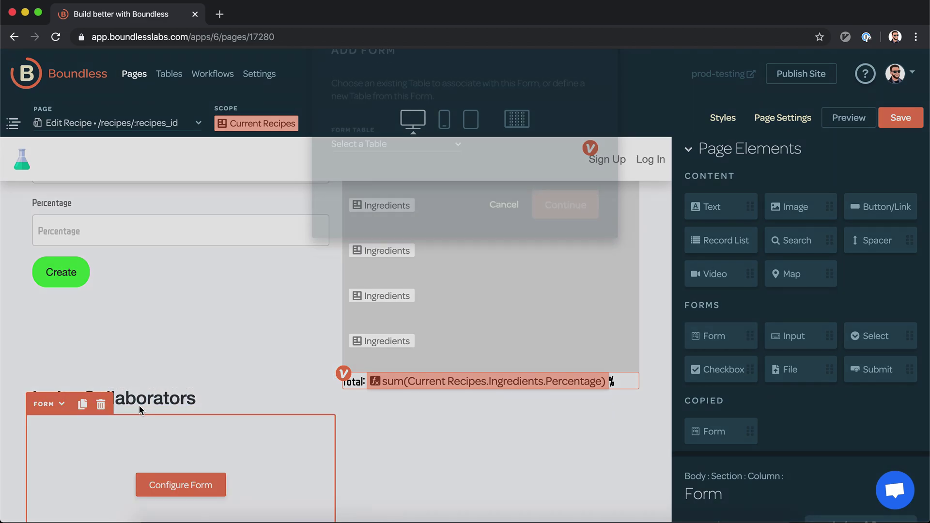
{"action": "left_click", "coordinate": [412, 188]}
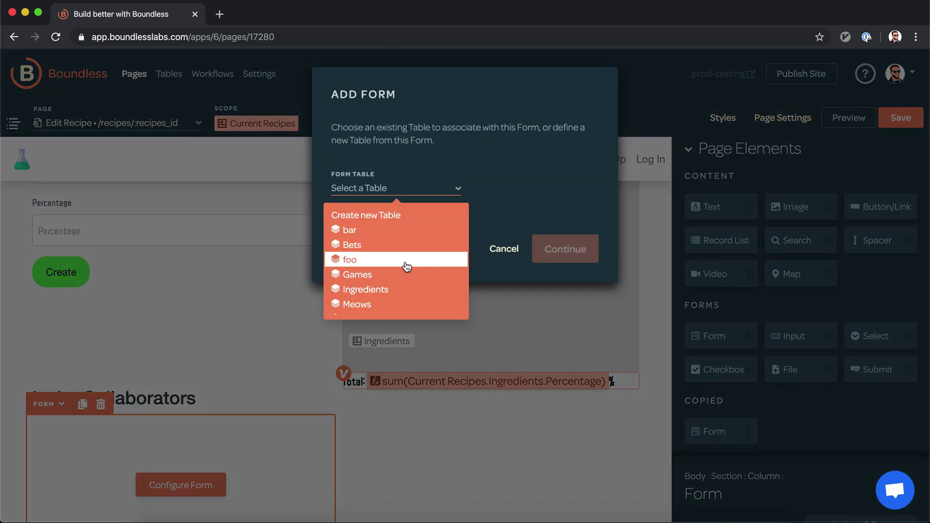
{"action": "scroll", "coordinate": [406, 266], "scroll_direction": "down", "scroll_amount": 3}
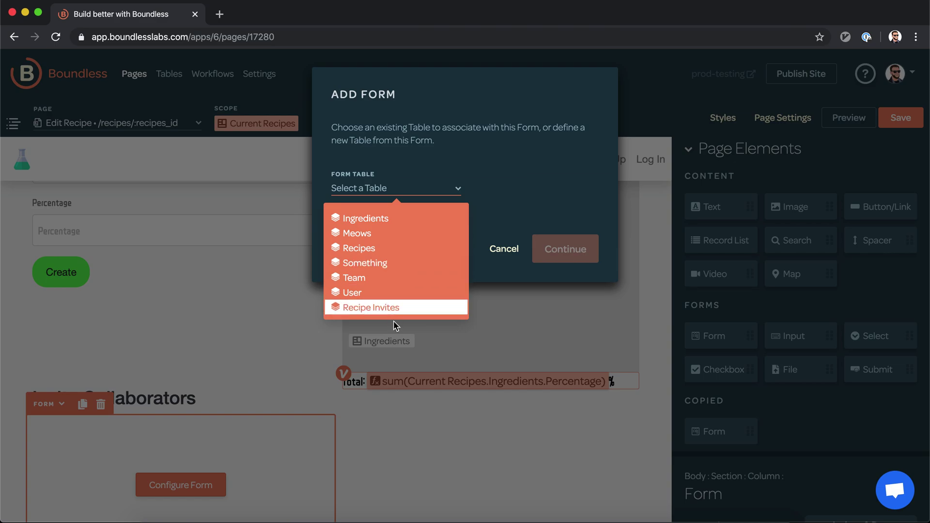
{"action": "left_click", "coordinate": [402, 307]}
{"action": "left_click", "coordinate": [572, 250]}
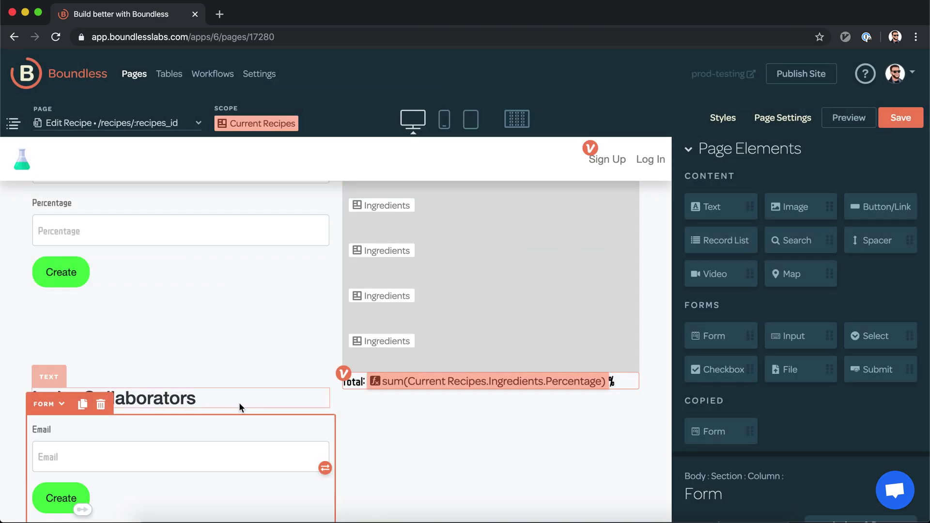
{"action": "scroll", "coordinate": [240, 402], "scroll_direction": "down", "scroll_amount": 3}
{"action": "left_click_drag", "start_coordinate": [68, 403], "coordinate": [313, 355]}
Step: Set the Create button column to Fit Content and the Email column to Fill Width
{"action": "left_click", "coordinate": [297, 404]}
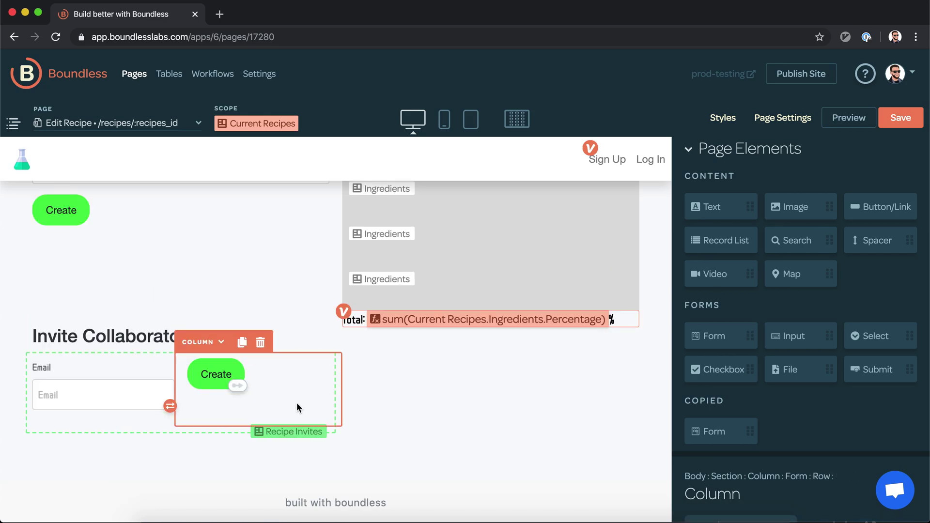
{"action": "left_click", "coordinate": [737, 161]}
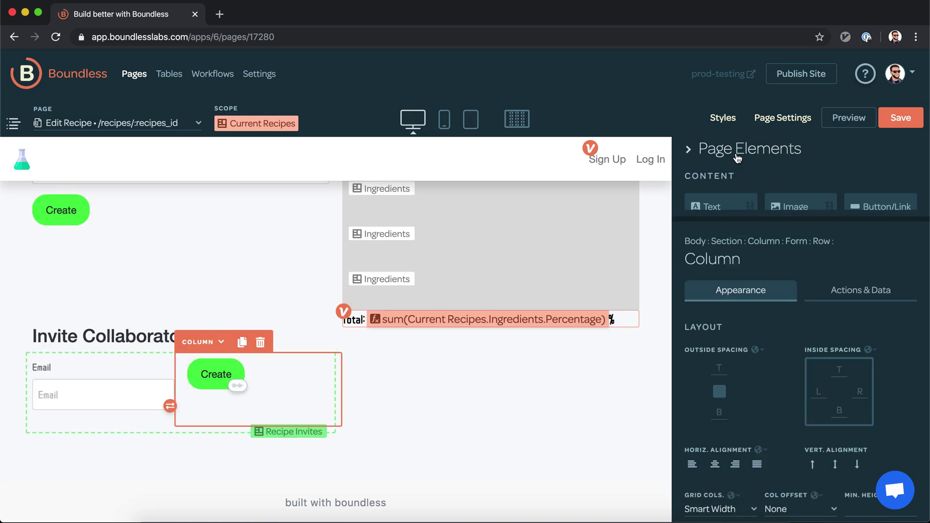
{"action": "scroll", "coordinate": [844, 214], "scroll_direction": "down", "scroll_amount": 1}
{"action": "scroll", "coordinate": [824, 290], "scroll_direction": "down", "scroll_amount": 3}
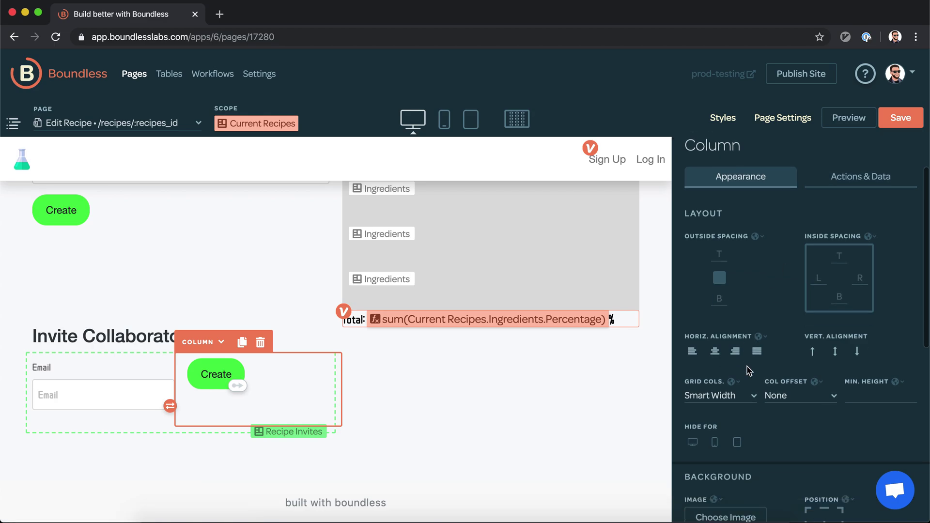
{"action": "left_click", "coordinate": [744, 363]}
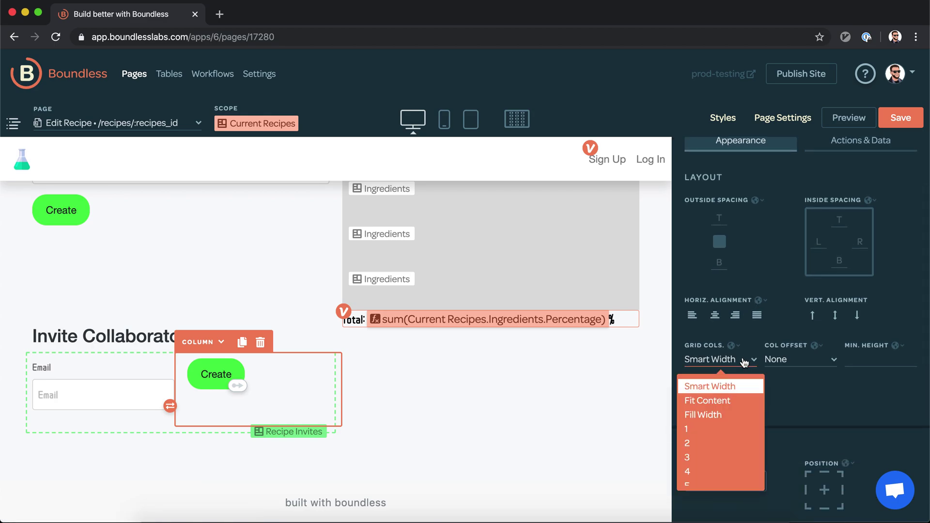
{"action": "left_click", "coordinate": [733, 400]}
{"action": "left_click", "coordinate": [160, 410]}
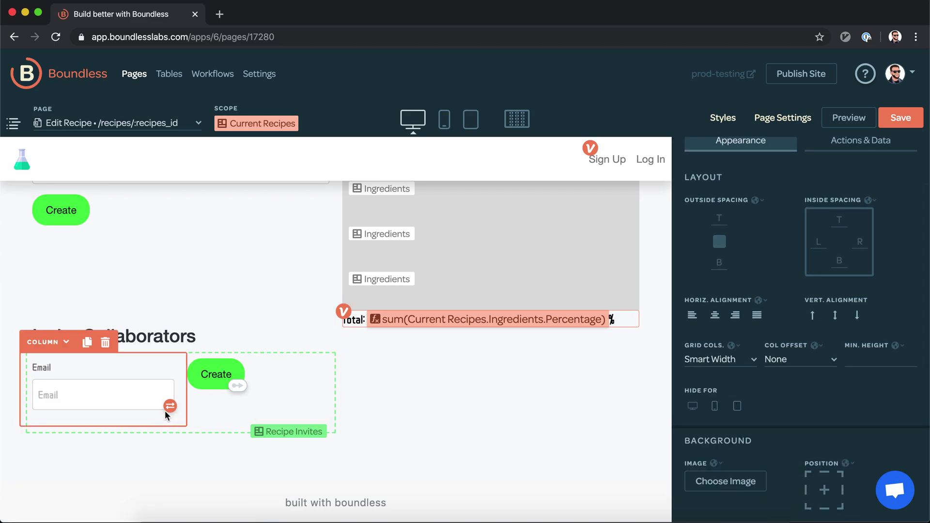
{"action": "left_click", "coordinate": [724, 362]}
{"action": "left_click", "coordinate": [718, 416]}
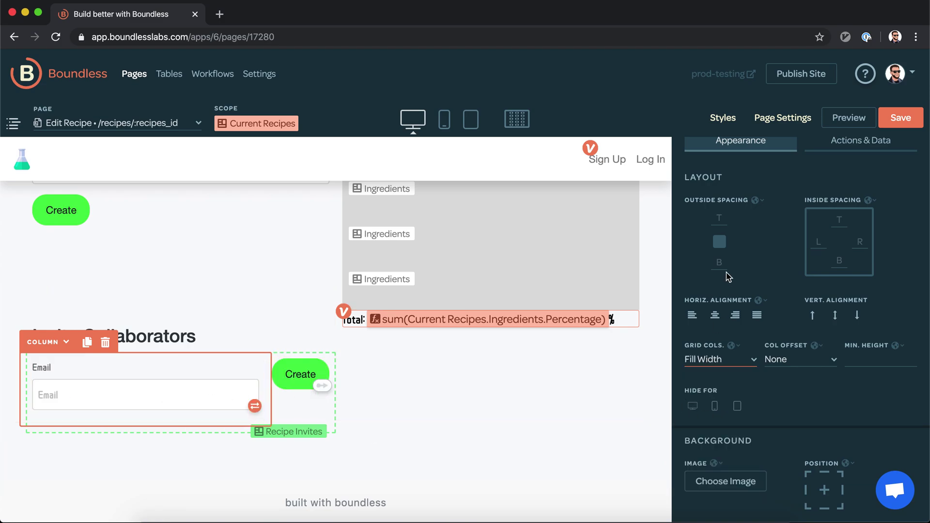
Step: Delete the Email input's label text in its appearance settings
{"action": "scroll", "coordinate": [764, 335], "scroll_direction": "up", "scroll_amount": 1}
{"action": "scroll", "coordinate": [764, 334], "scroll_direction": "up", "scroll_amount": 3}
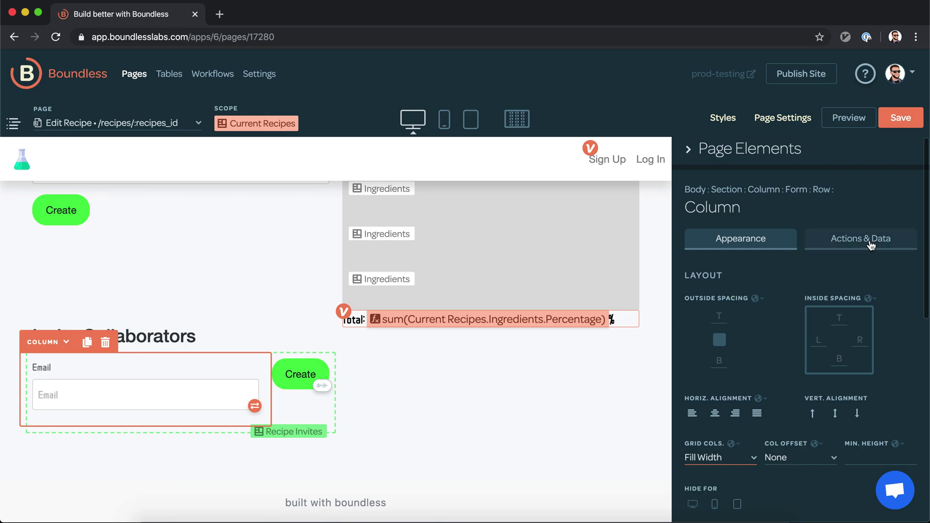
{"action": "scroll", "coordinate": [755, 342], "scroll_direction": "down", "scroll_amount": 5}
{"action": "scroll", "coordinate": [754, 341], "scroll_direction": "up", "scroll_amount": 2}
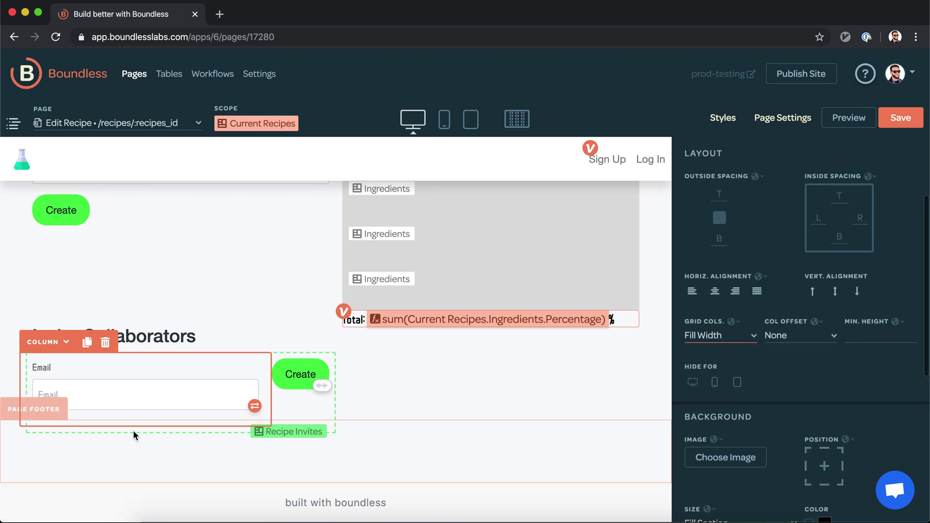
{"action": "left_click", "coordinate": [180, 396]}
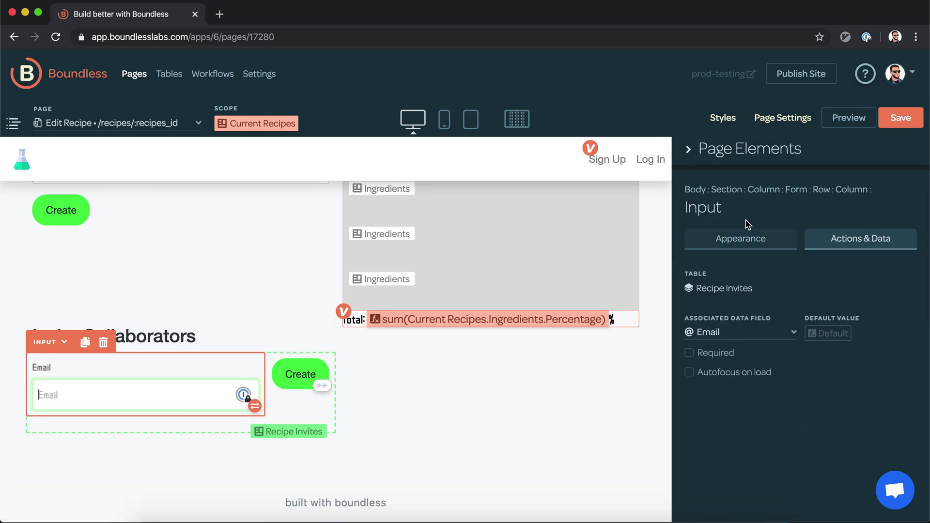
{"action": "left_click", "coordinate": [741, 241]}
{"action": "double_click", "coordinate": [737, 312]}
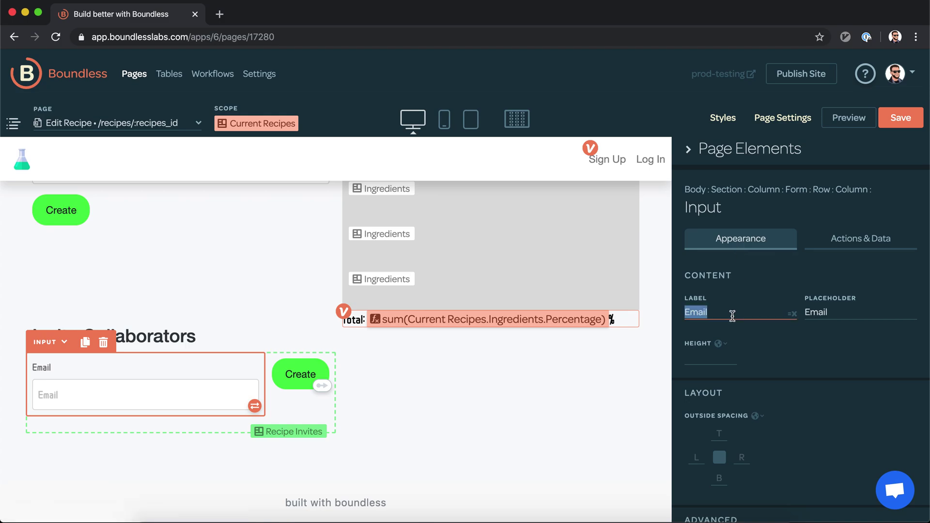
{"action": "key", "text": "BackSpace"}
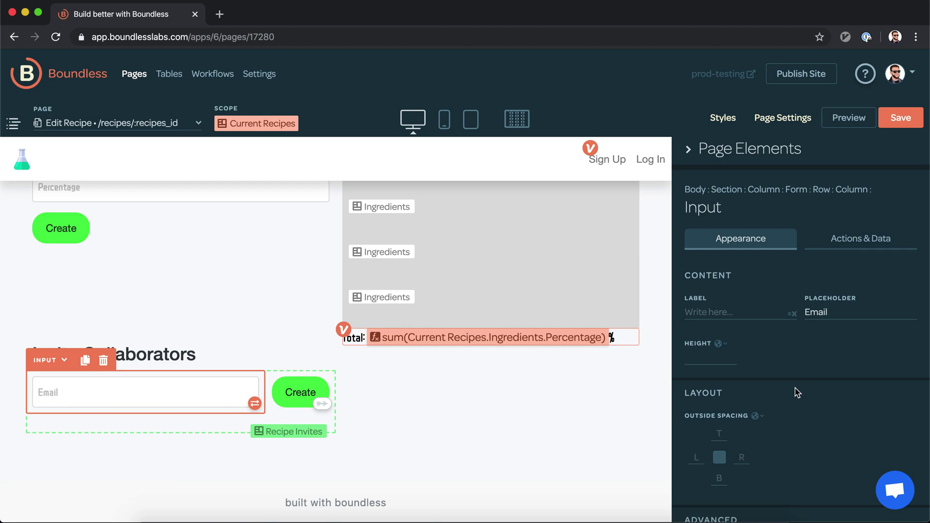
{"action": "left_click", "coordinate": [377, 415]}
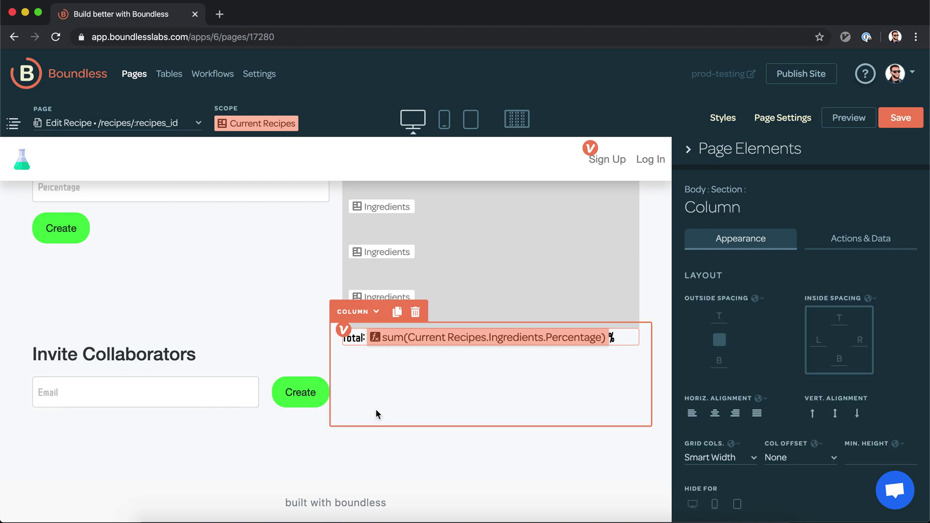
Step: Add a Clear Form action after Create new Recipe Invites on the Create button, then save
{"action": "left_click", "coordinate": [316, 407]}
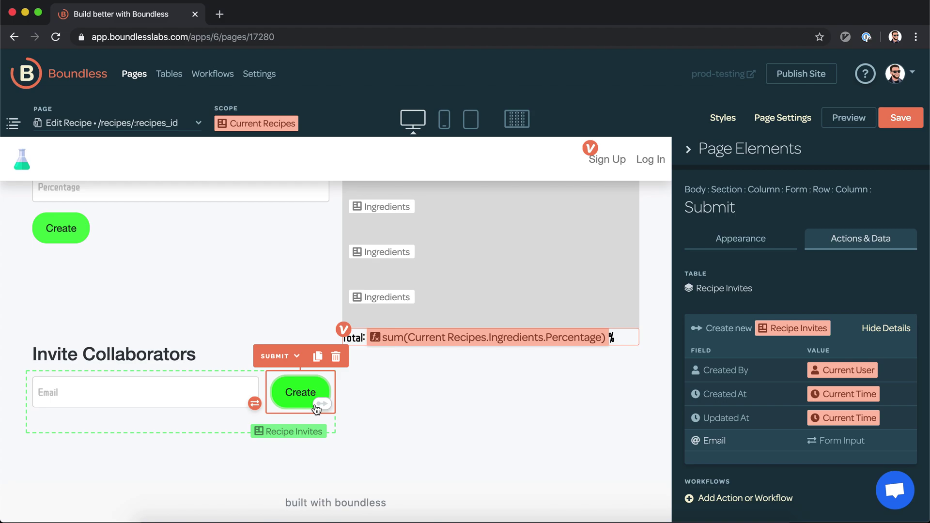
{"action": "scroll", "coordinate": [763, 261], "scroll_direction": "down", "scroll_amount": 2}
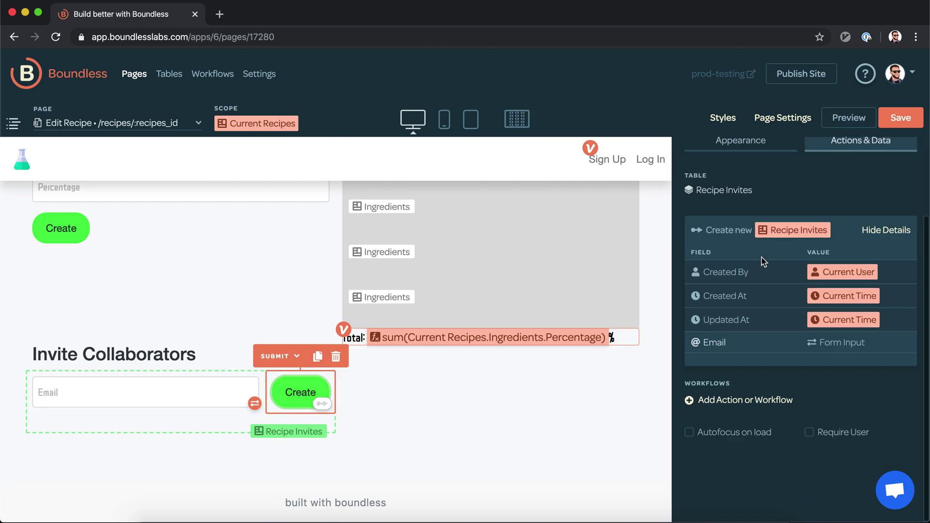
{"action": "left_click", "coordinate": [774, 406]}
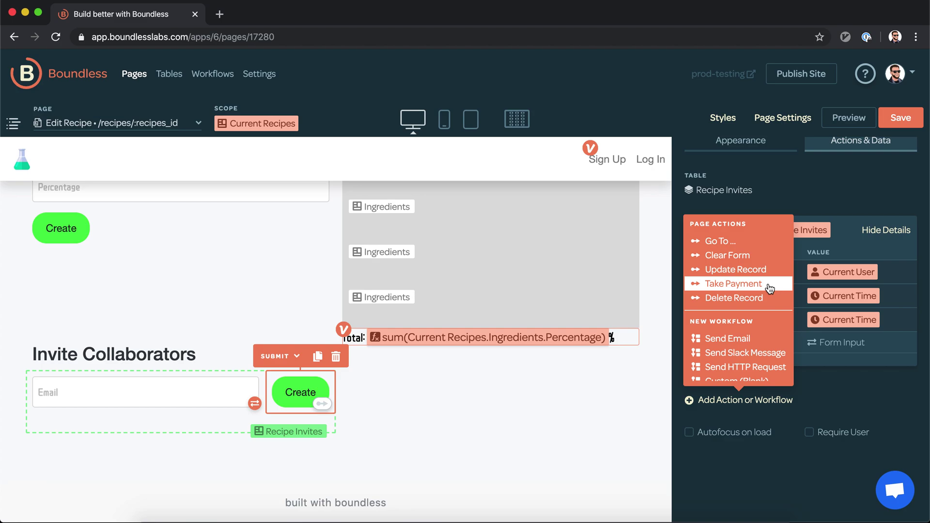
{"action": "scroll", "coordinate": [769, 286], "scroll_direction": "down", "scroll_amount": 1}
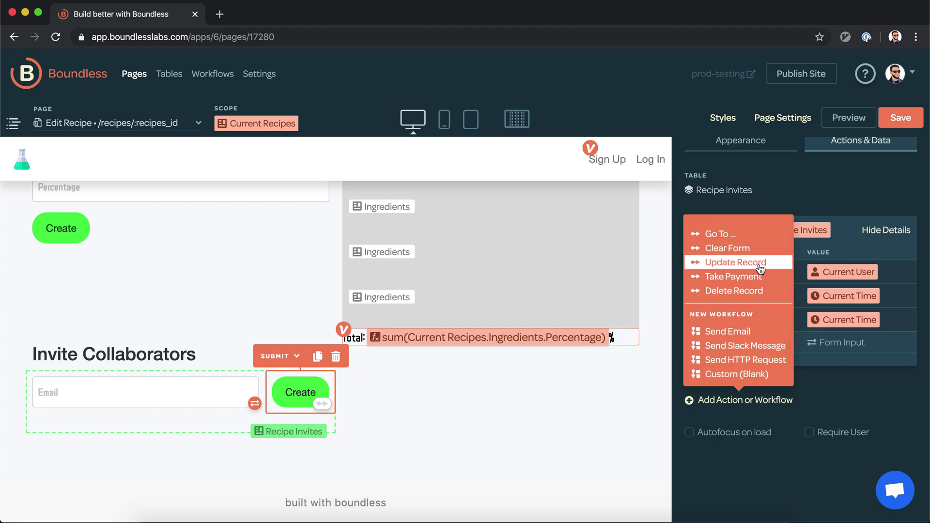
{"action": "left_click", "coordinate": [759, 249]}
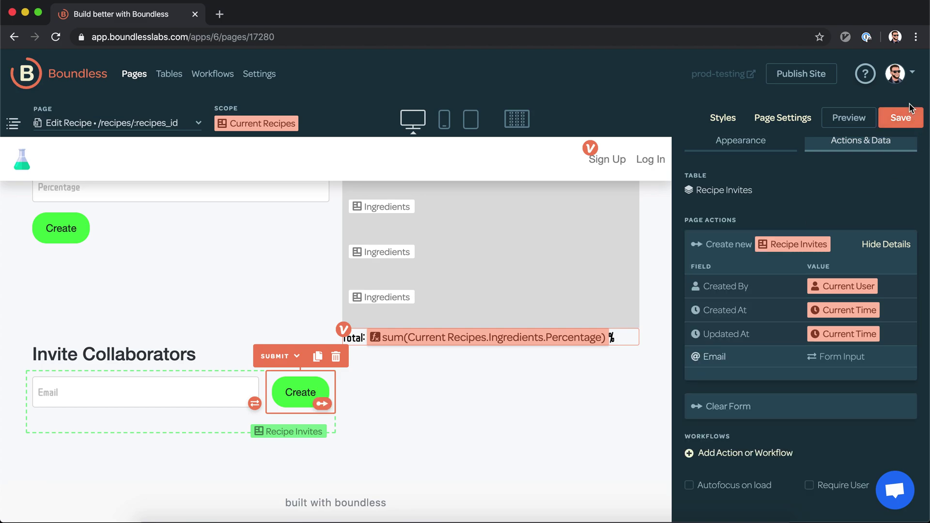
{"action": "left_click", "coordinate": [910, 118]}
{"action": "scroll", "coordinate": [807, 301], "scroll_direction": "down", "scroll_amount": 2}
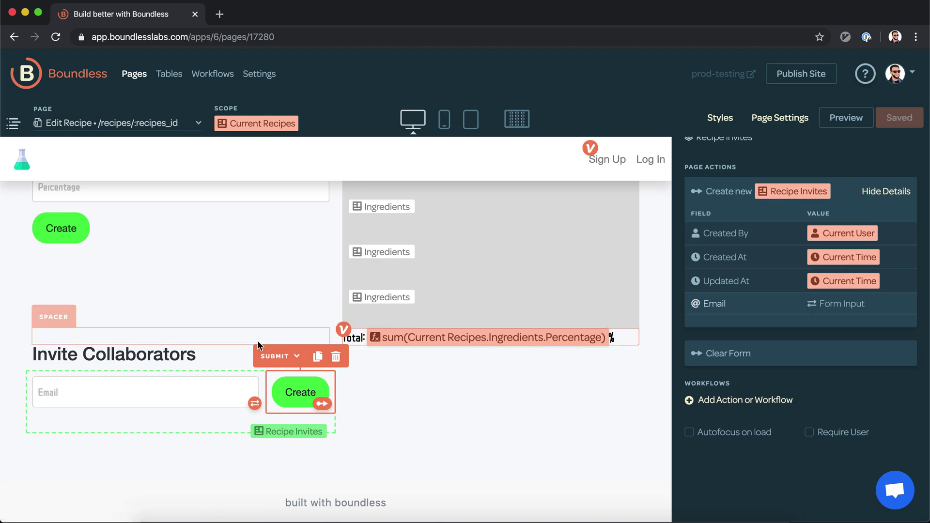
Step: Start a new Record Page based on the Recipe Invites table
{"action": "left_click", "coordinate": [133, 127]}
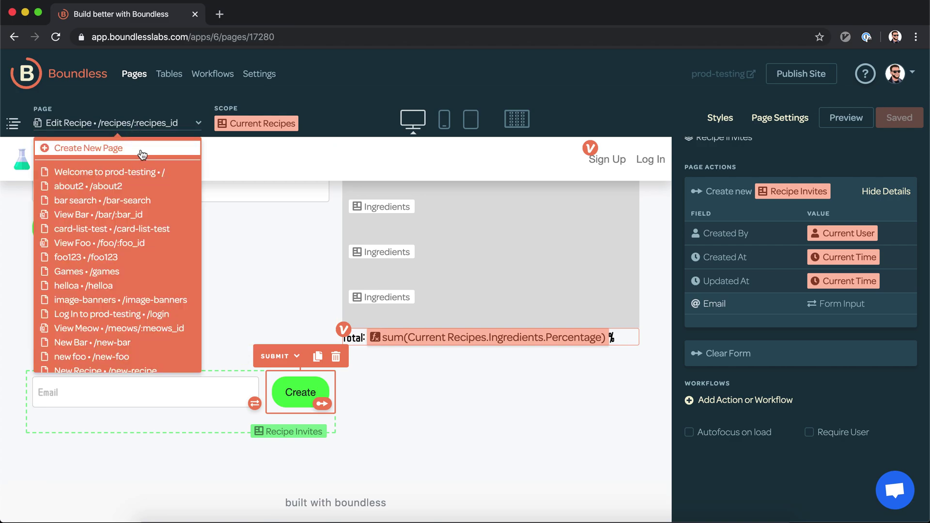
{"action": "left_click", "coordinate": [140, 149]}
{"action": "left_click", "coordinate": [441, 140]}
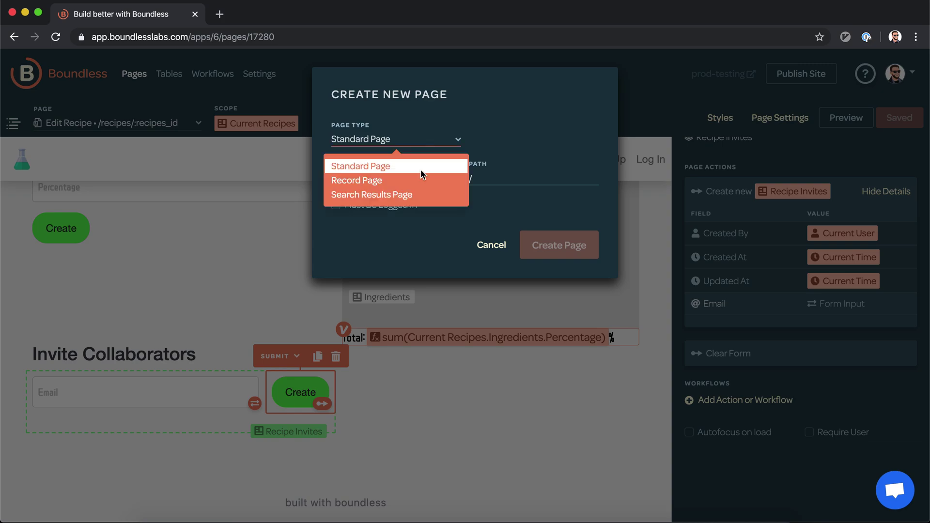
{"action": "left_click", "coordinate": [414, 182]}
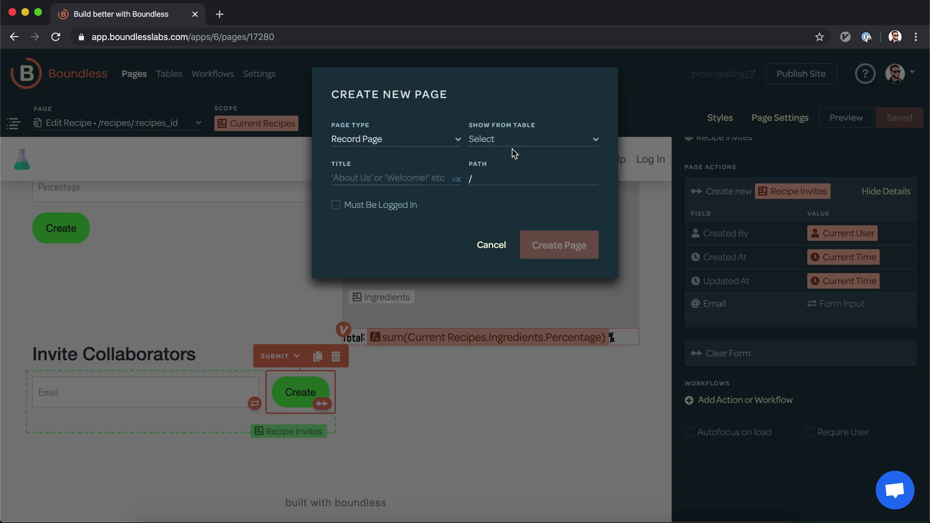
{"action": "left_click", "coordinate": [532, 141]}
{"action": "scroll", "coordinate": [518, 211], "scroll_direction": "down", "scroll_amount": 3}
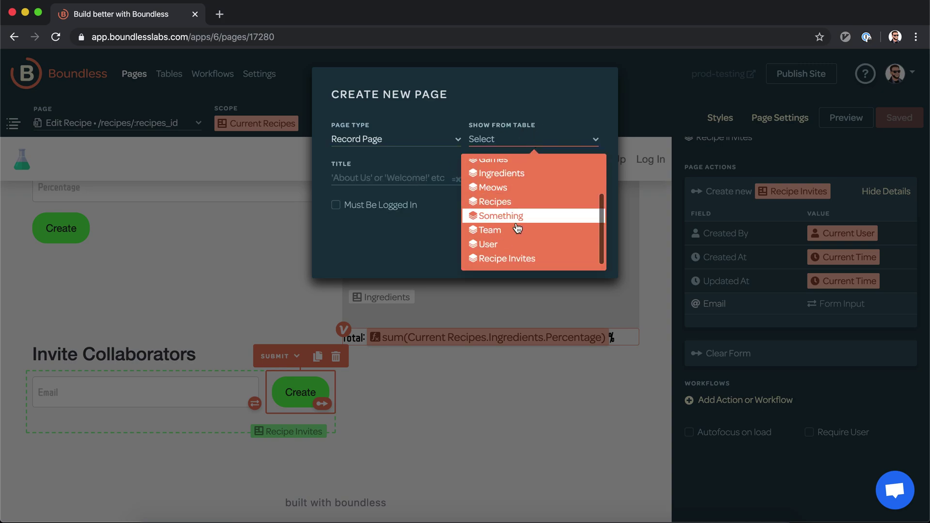
{"action": "left_click", "coordinate": [506, 259]}
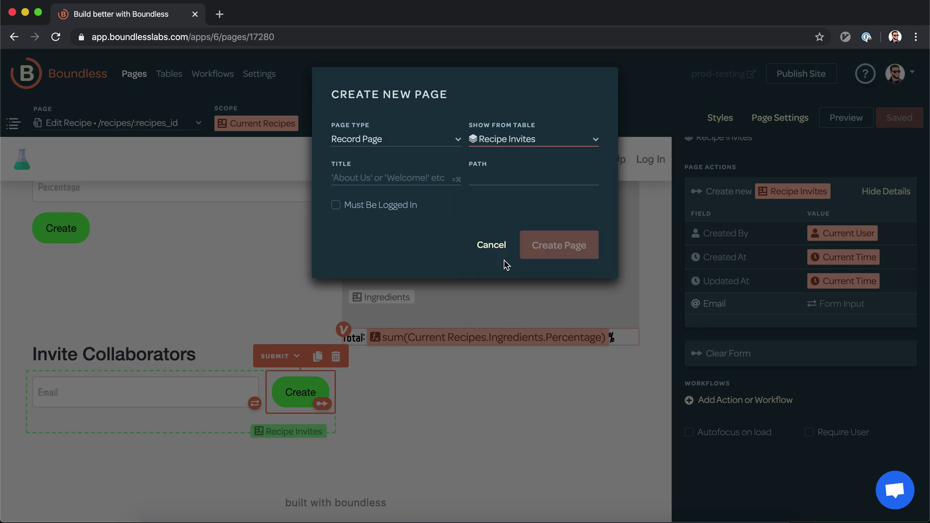
Step: Title the page Accept Invite, require login, create it, and show the page elements
{"action": "left_click", "coordinate": [429, 180]}
{"action": "type", "text": "Accept"}
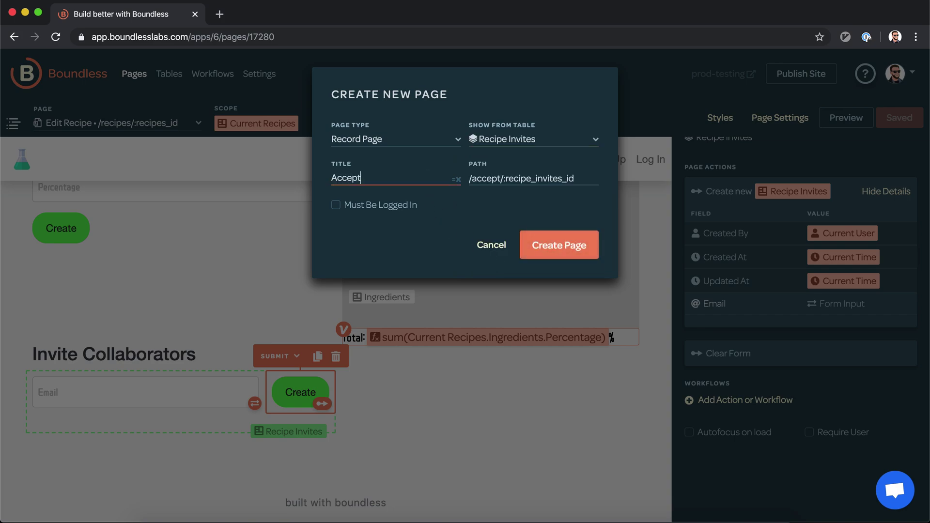
{"action": "type", "text": " Invite"}
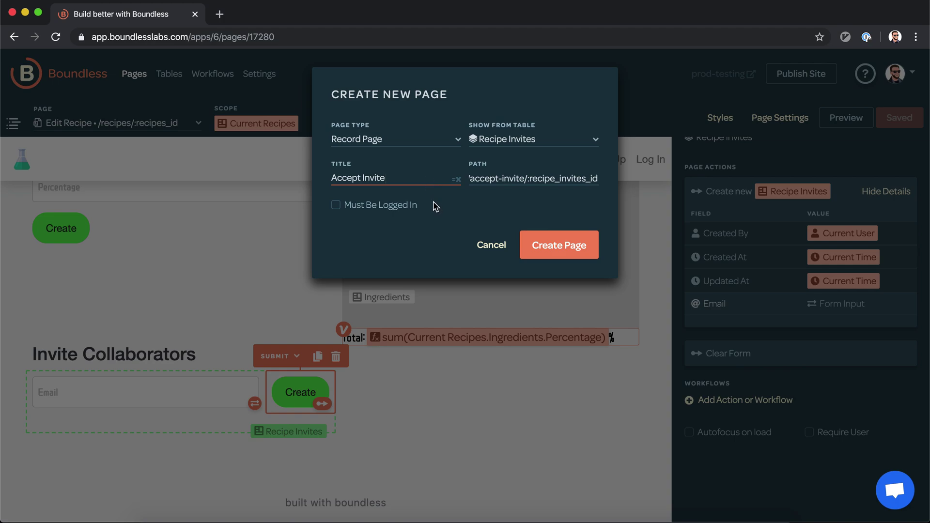
{"action": "left_click", "coordinate": [478, 179]}
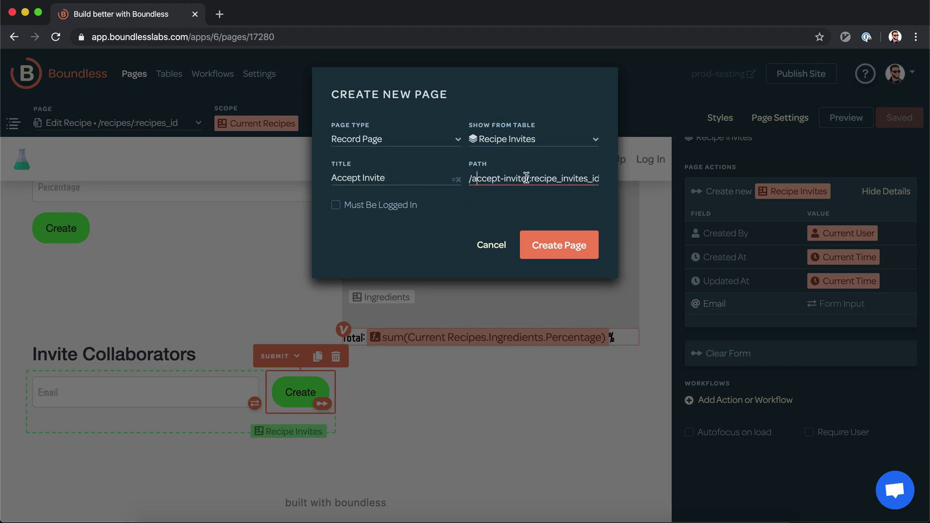
{"action": "left_click", "coordinate": [370, 207]}
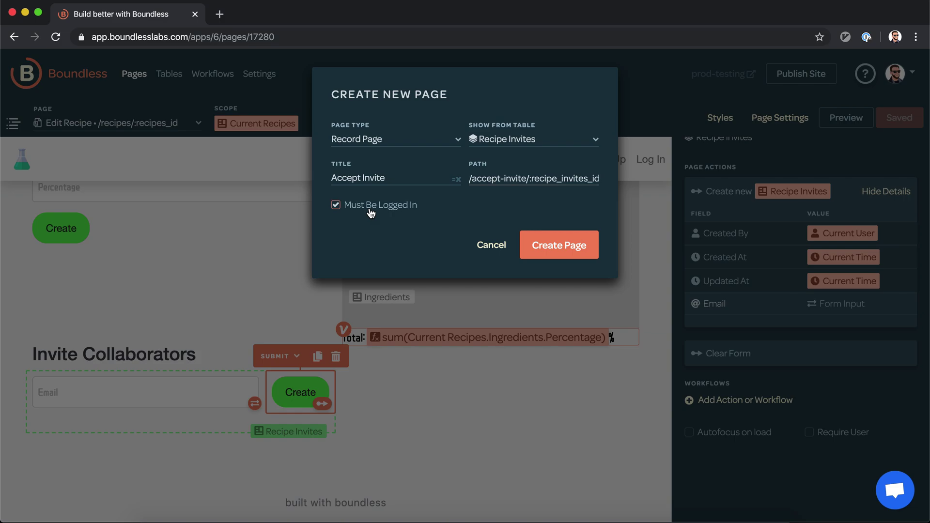
{"action": "left_click", "coordinate": [536, 247]}
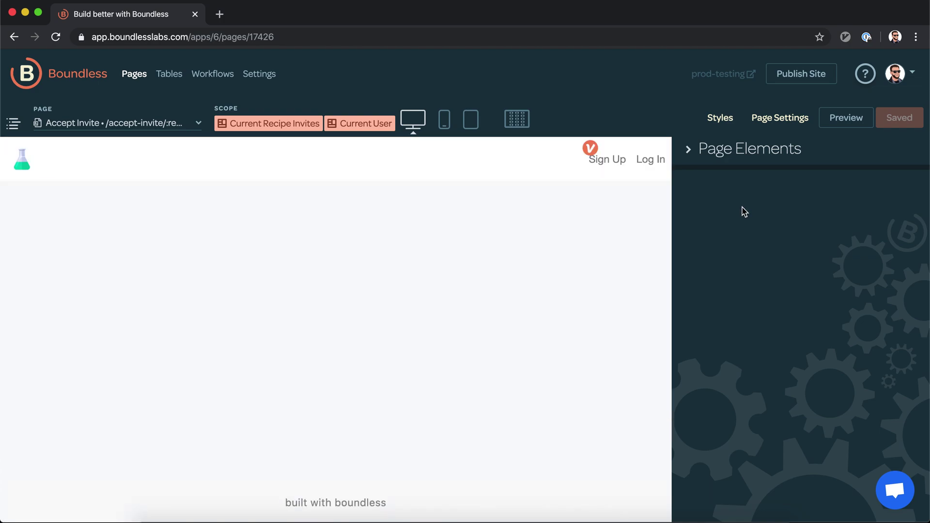
{"action": "left_click", "coordinate": [753, 145]}
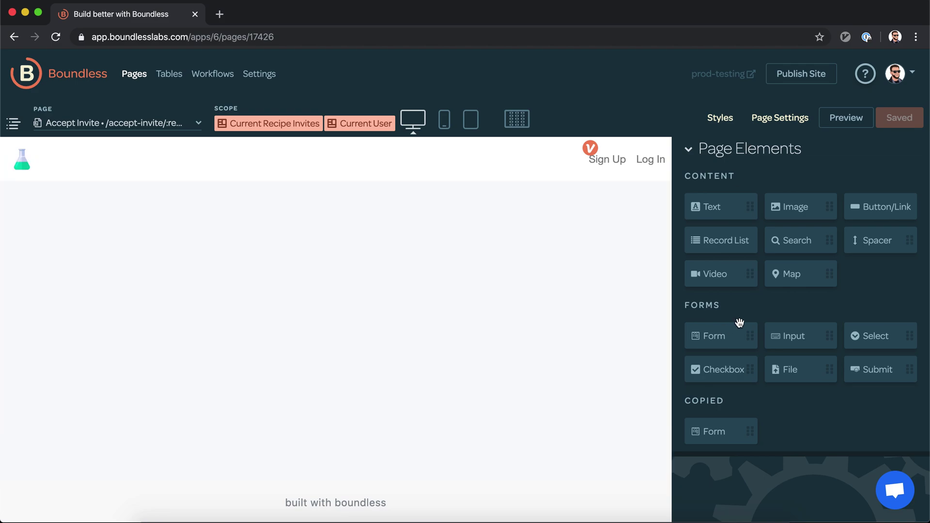
Step: Add text 'You've been invited to collaborate on the recipe' with the Current Recipe Invites.Recipe.Name formula
{"action": "left_click_drag", "start_coordinate": [716, 201], "coordinate": [366, 231]}
{"action": "type", "text": "You've"}
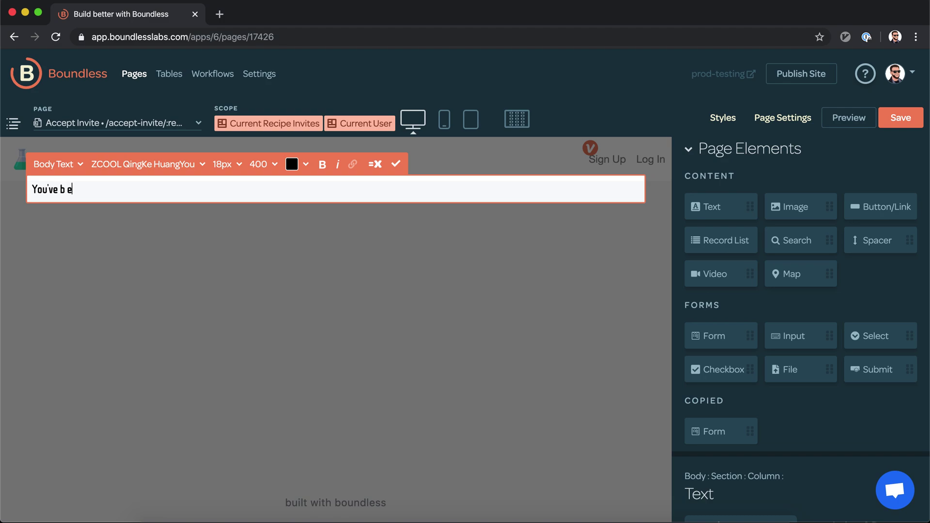
{"action": "type", "text": " been invited to edit the rec"}
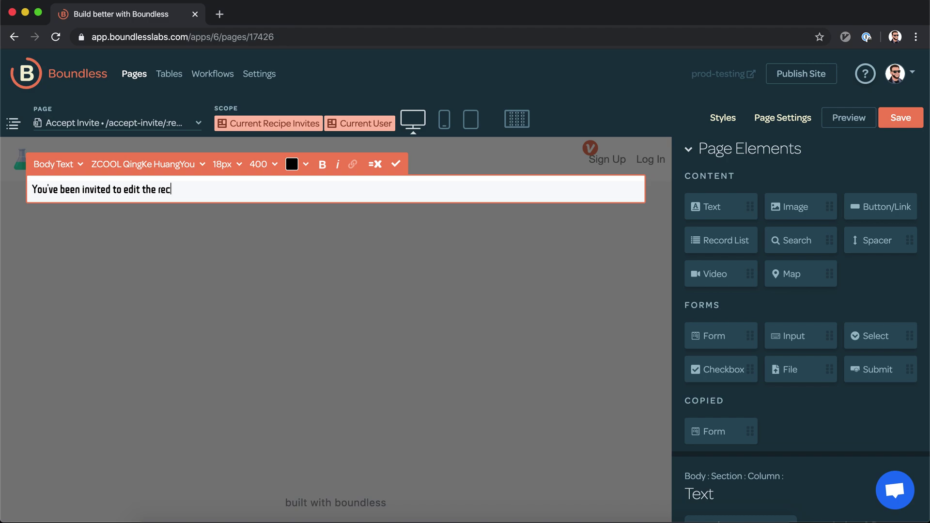
{"action": "key", "text": "BackSpace"}
{"action": "key", "text": "BackSpace"}
{"action": "key", "text": "BackSpace"}
{"action": "key", "text": "BackSpace"}
{"action": "key", "text": "BackSpace"}
{"action": "key", "text": "BackSpace"}
{"action": "key", "text": "BackSpace"}
{"action": "key", "text": "BackSpace"}
{"action": "key", "text": "BackSpace"}
{"action": "key", "text": "BackSpace"}
{"action": "key", "text": "BackSpace"}
{"action": "key", "text": "BackSpace"}
{"action": "type", "text": "collaborate on the recipe ="}
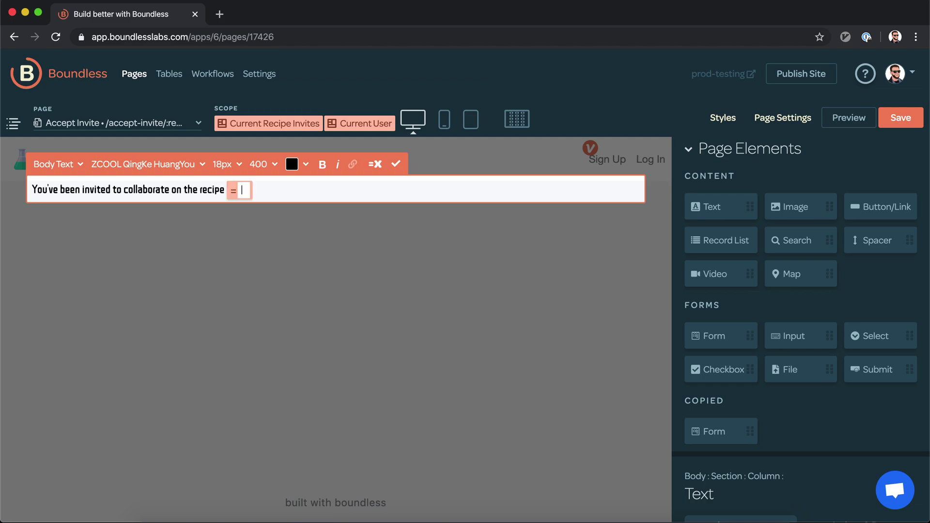
{"action": "type", "text": "c"}
{"action": "key", "text": "Tab"}
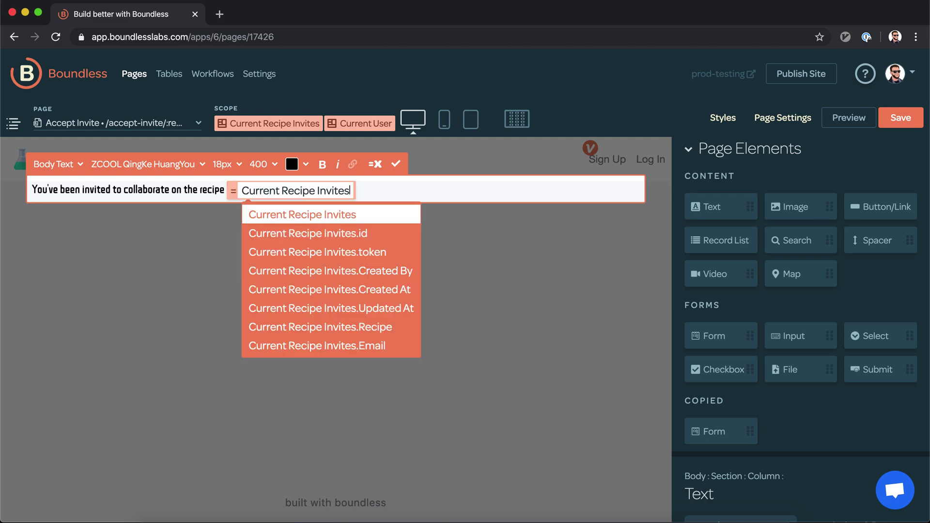
{"action": "type", "text": ".rec"}
{"action": "key", "text": "Tab"}
{"action": "type", "text": "."}
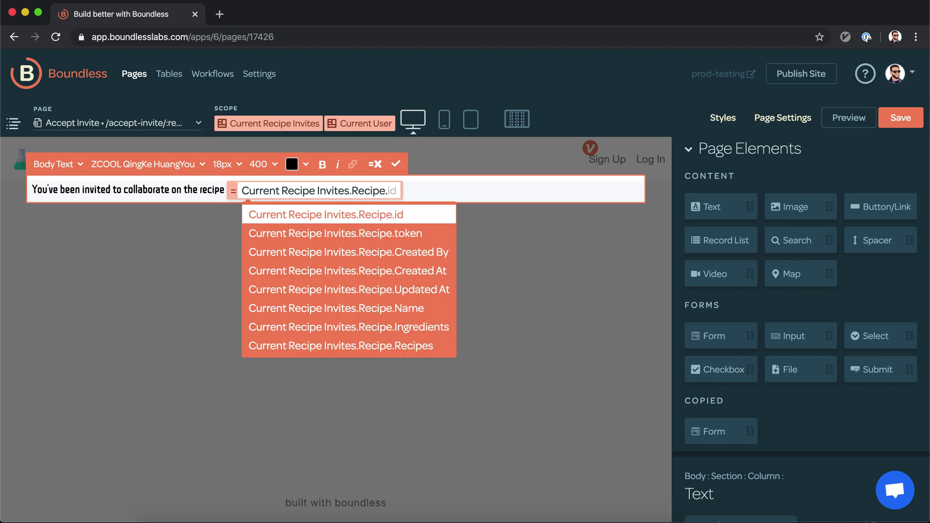
{"action": "type", "text": "na"}
{"action": "key", "text": "Tab"}
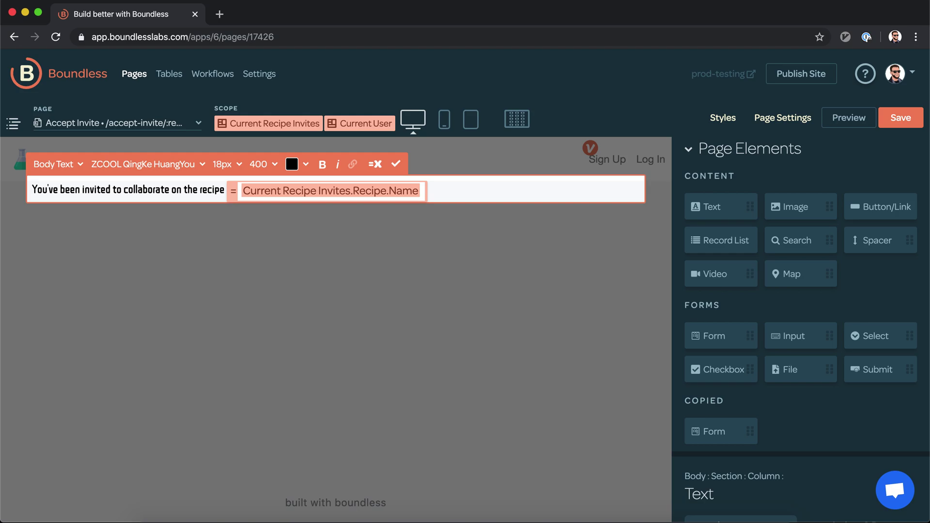
{"action": "key", "text": "Return"}
Step: Append 'by' with the Current Recipe Invites.Created By.name formula and finish editing
{"action": "type", "text": "by "}
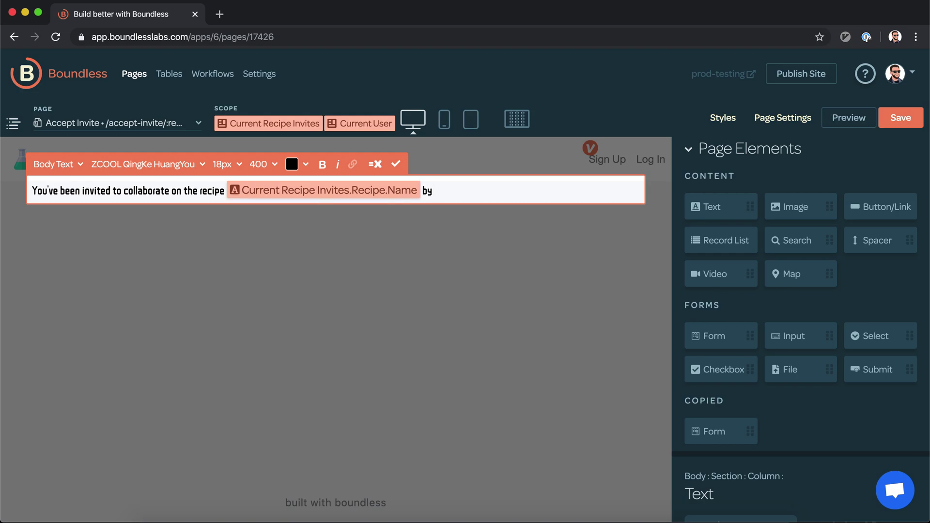
{"action": "type", "text": "=recipe invites"}
{"action": "key", "text": "Tab"}
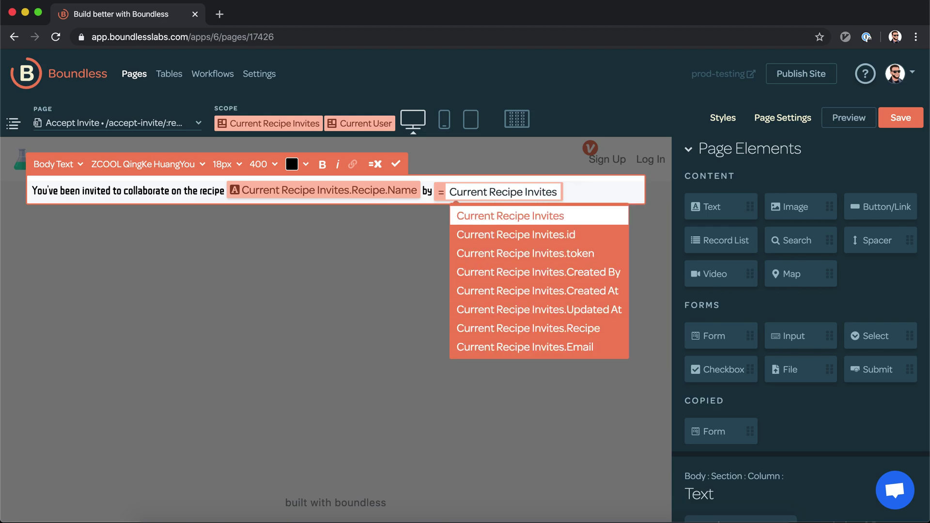
{"action": "type", "text": ".created"}
{"action": "key", "text": "Tab"}
{"action": "type", "text": "."}
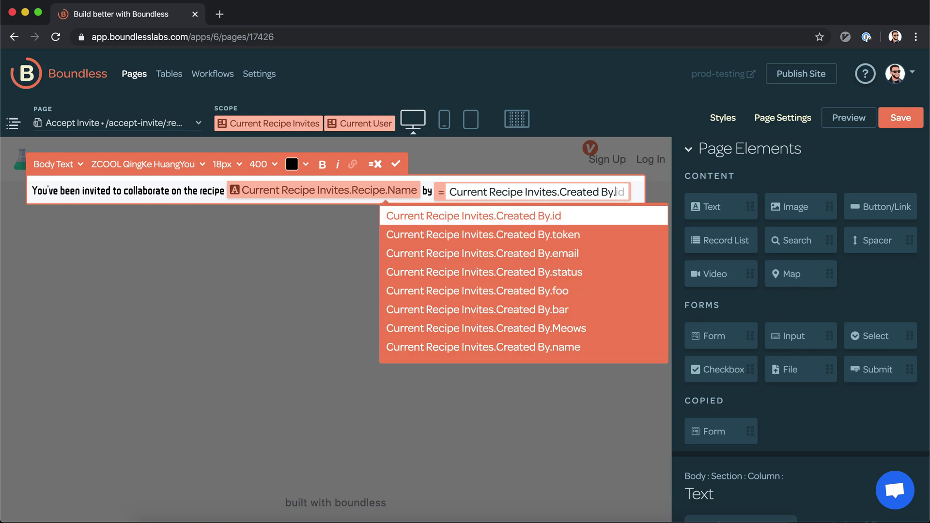
{"action": "type", "text": "na"}
{"action": "key", "text": "Return"}
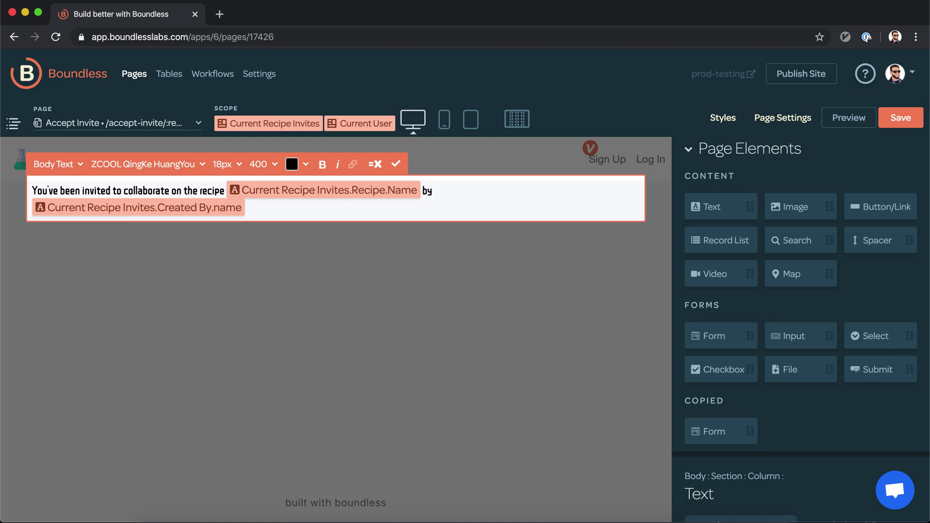
{"action": "left_click", "coordinate": [322, 247]}
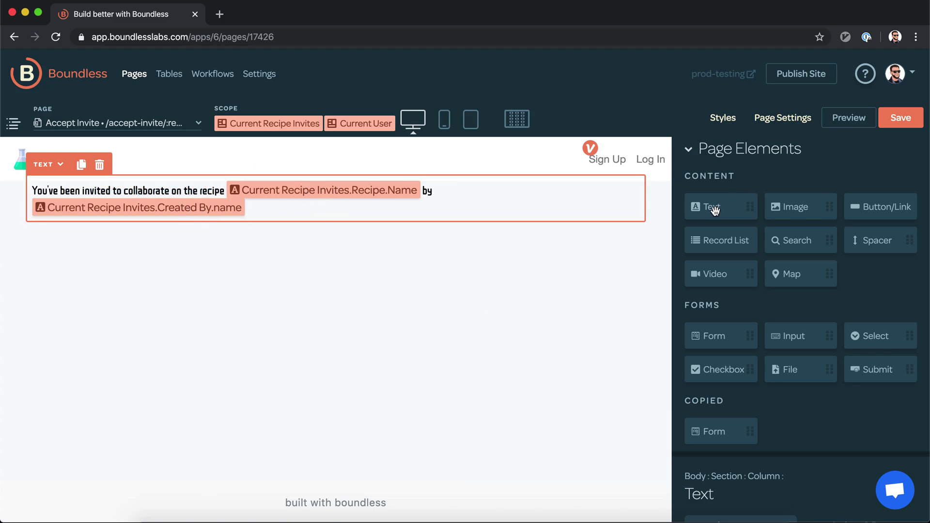
Step: Add an update-existing-record form for Recipe Invites beside the invitation text
{"action": "left_click_drag", "start_coordinate": [716, 332], "coordinate": [273, 215]}
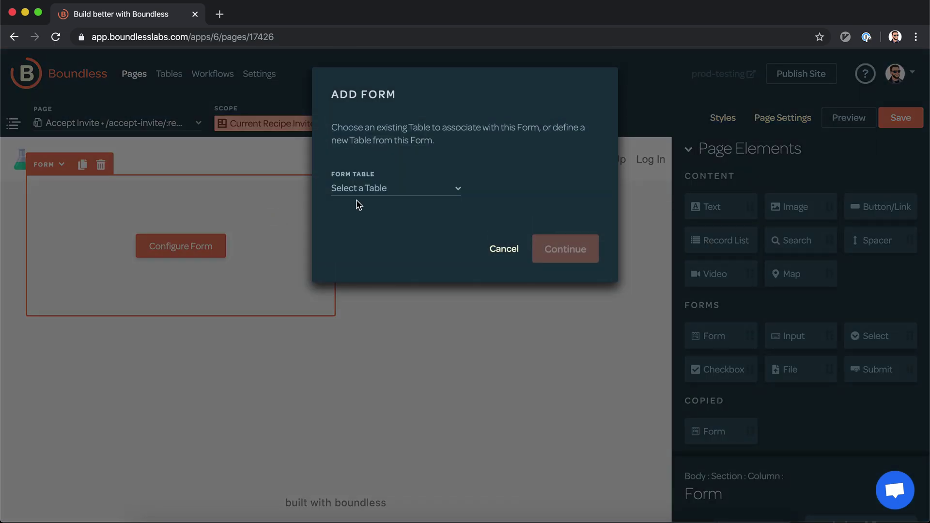
{"action": "left_click", "coordinate": [427, 196]}
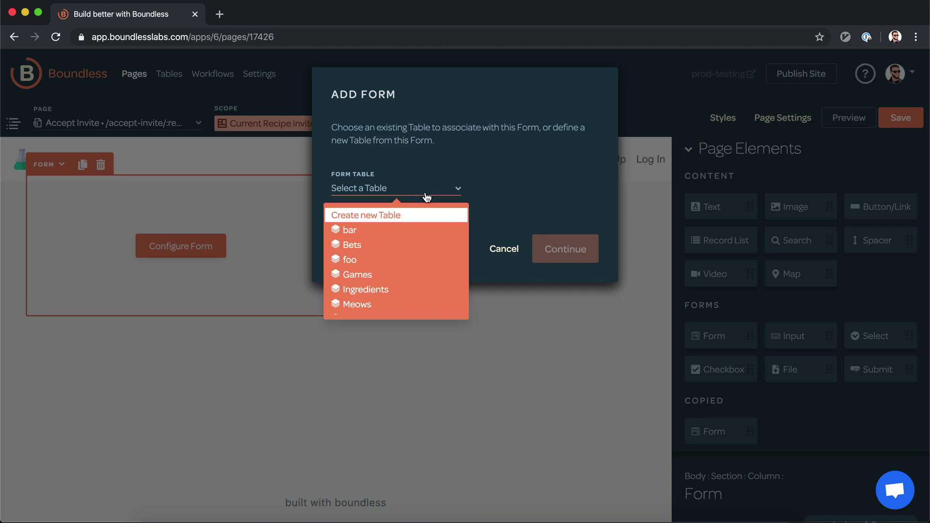
{"action": "scroll", "coordinate": [422, 240], "scroll_direction": "down", "scroll_amount": 3}
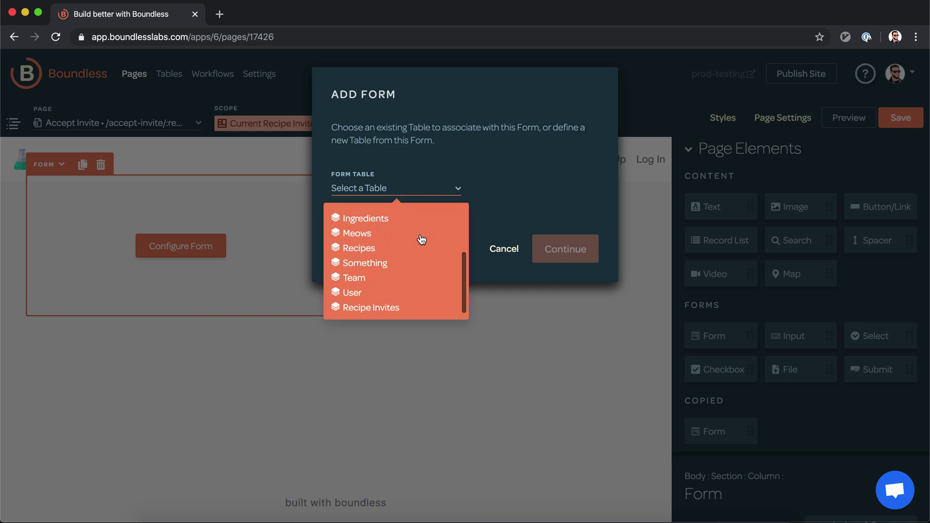
{"action": "left_click", "coordinate": [414, 308]}
{"action": "left_click", "coordinate": [513, 194]}
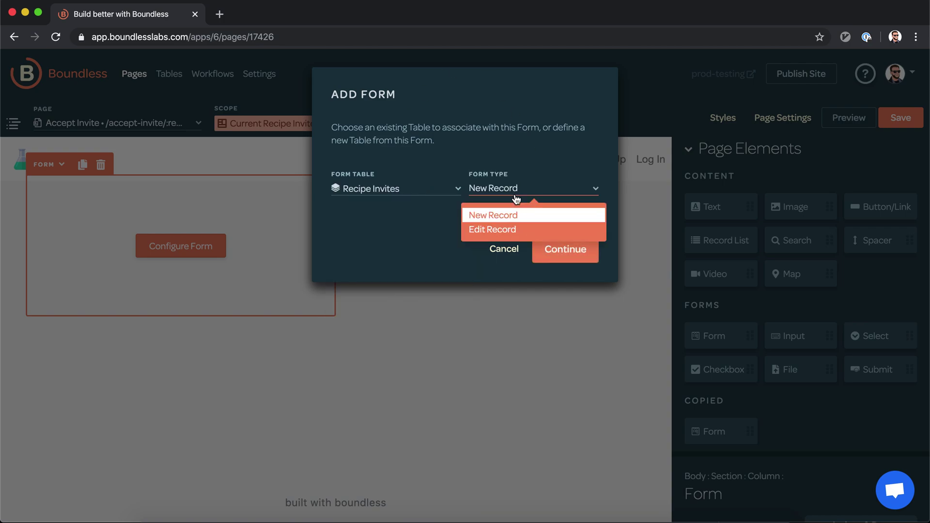
{"action": "left_click", "coordinate": [508, 230]}
{"action": "left_click", "coordinate": [583, 252]}
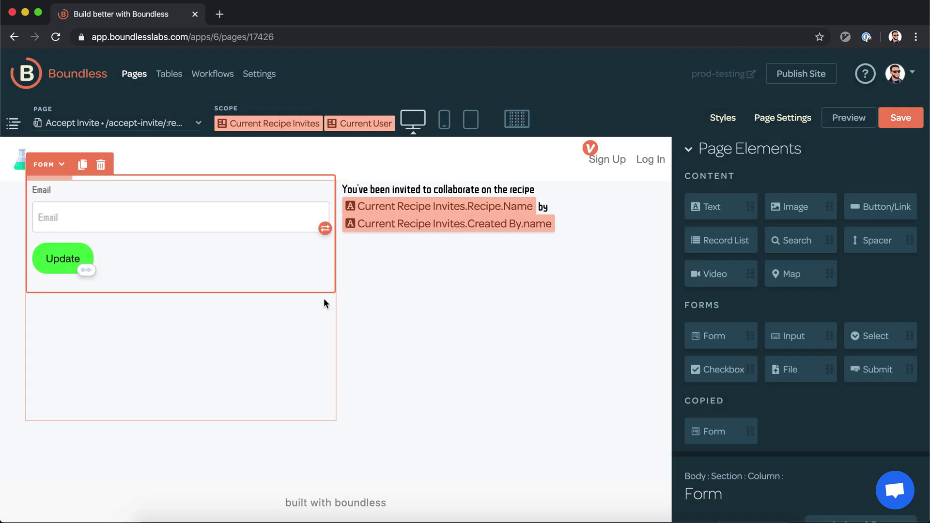
{"action": "left_click_drag", "start_coordinate": [281, 188], "coordinate": [340, 228]}
{"action": "left_click_drag", "start_coordinate": [260, 268], "coordinate": [467, 422]}
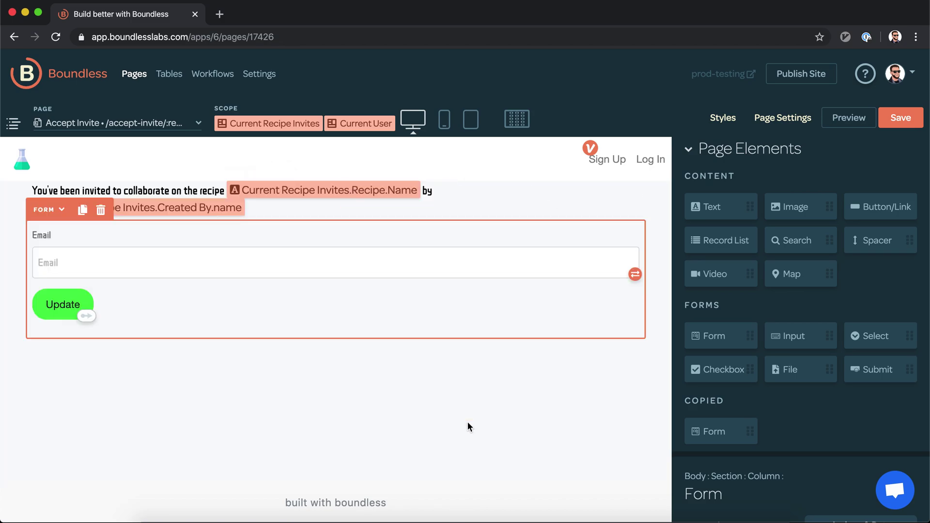
Step: Delete the form's Email input, leaving only the Update button, and save the page
{"action": "left_click", "coordinate": [238, 251]}
{"action": "key", "text": "Delete"}
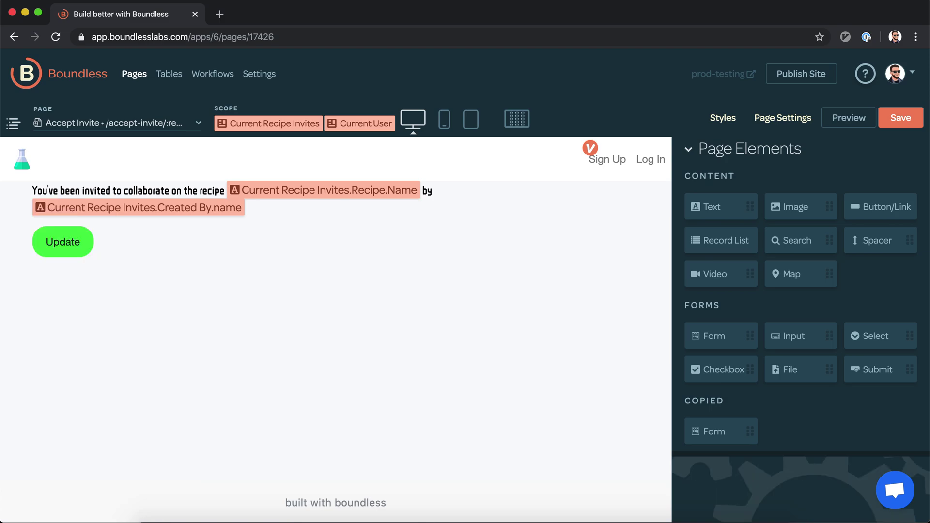
{"action": "left_click", "coordinate": [81, 245]}
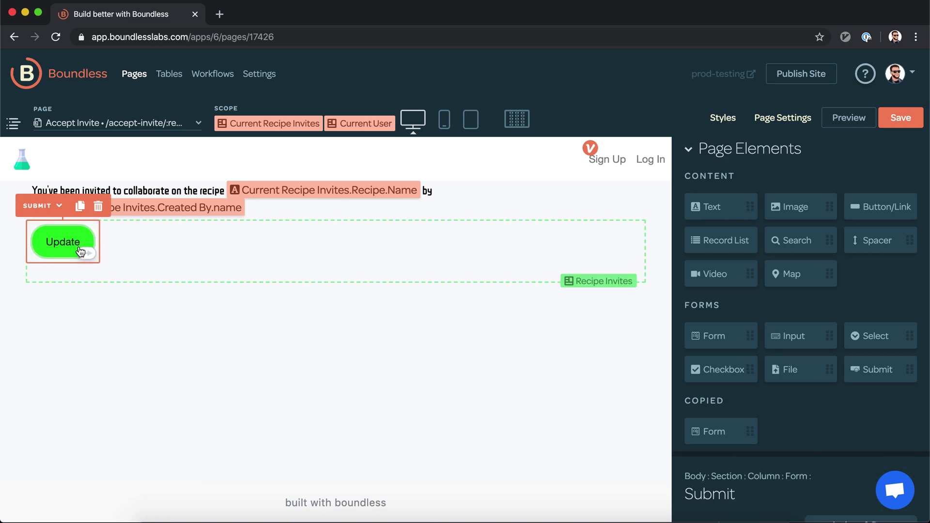
{"action": "left_click", "coordinate": [899, 117]}
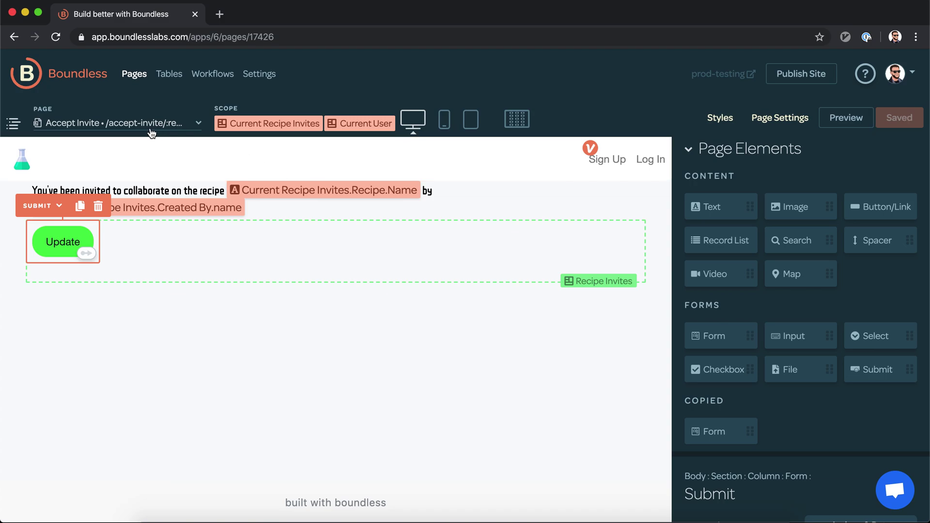
Step: In Tables, switch to Recipe Invites and close the bar, Games, Team, foo and Bets tabs
{"action": "left_click", "coordinate": [170, 81]}
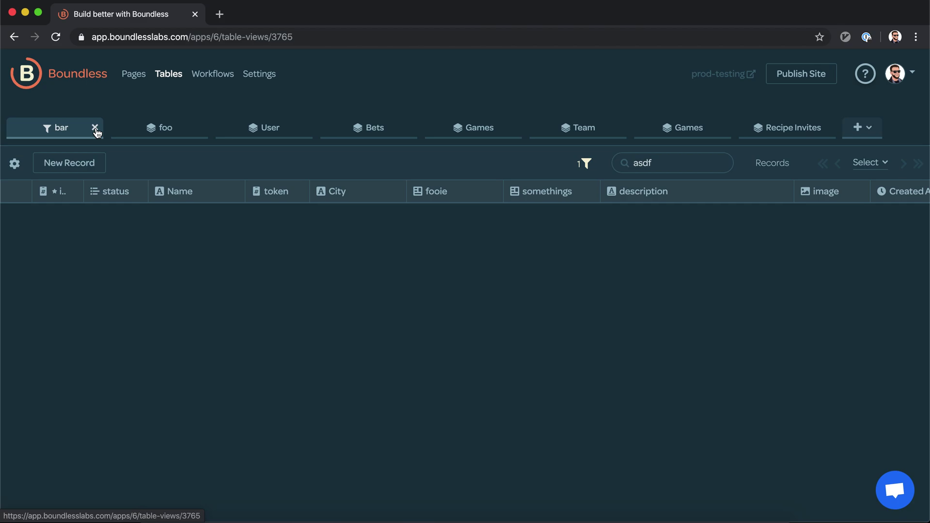
{"action": "left_click", "coordinate": [96, 130]}
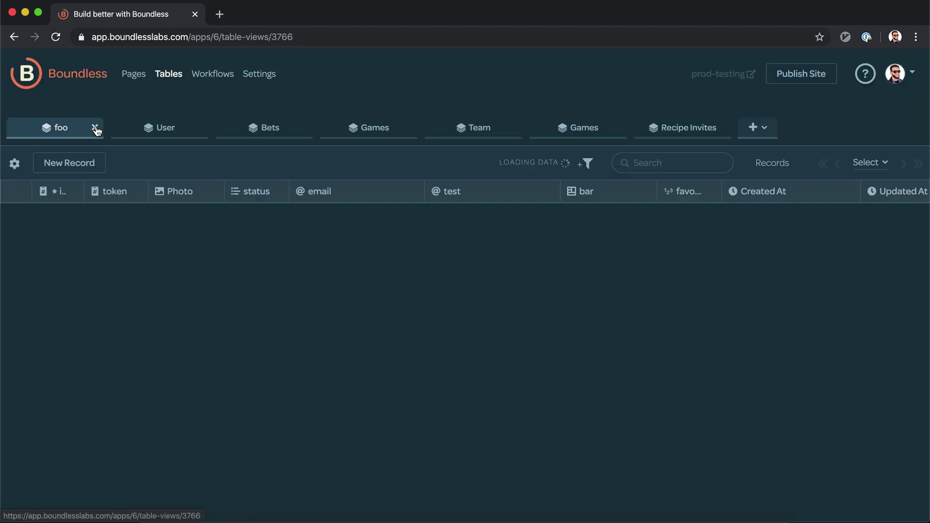
{"action": "left_click", "coordinate": [695, 126]}
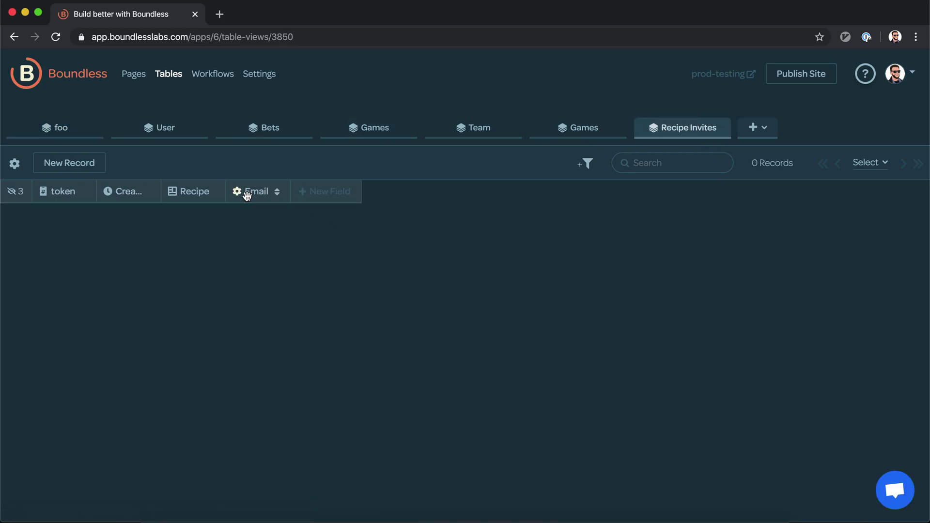
{"action": "left_click", "coordinate": [322, 193]}
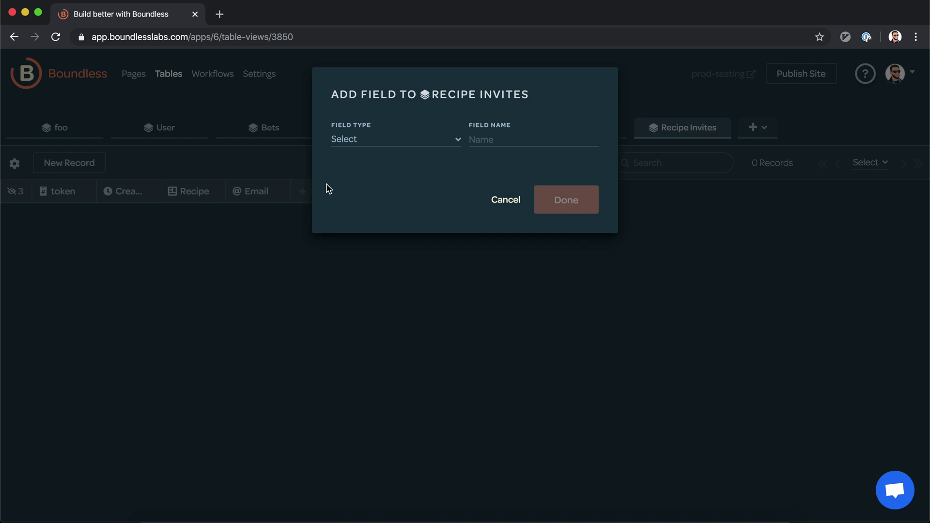
{"action": "left_click", "coordinate": [501, 206]}
{"action": "left_click", "coordinate": [618, 127]}
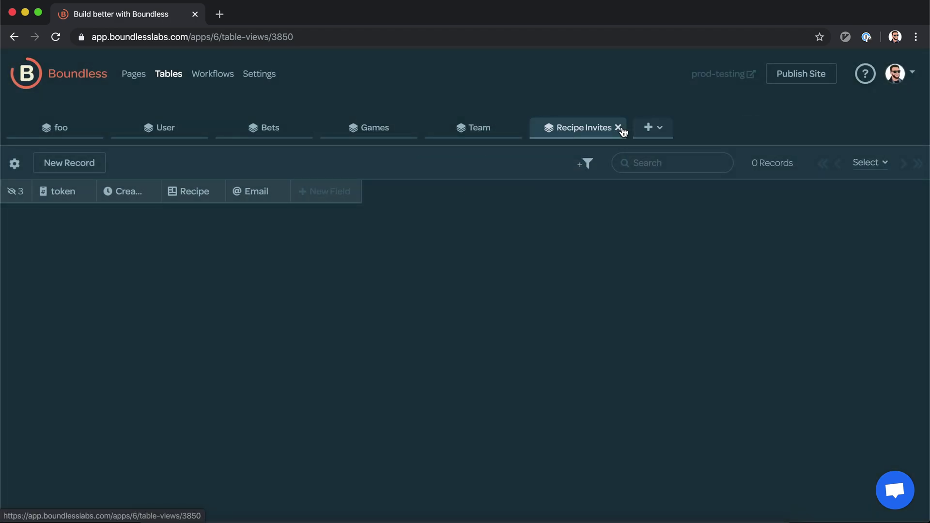
{"action": "left_click", "coordinate": [514, 127]}
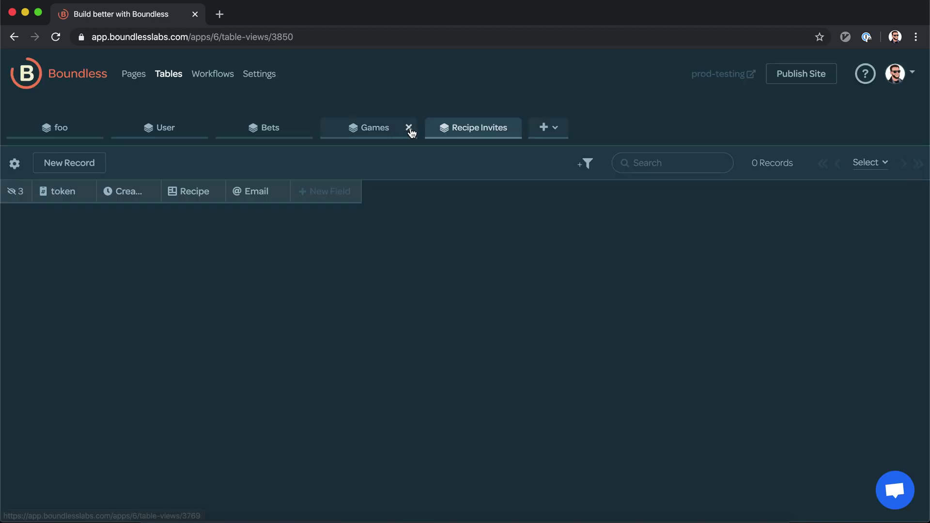
{"action": "left_click", "coordinate": [408, 128]}
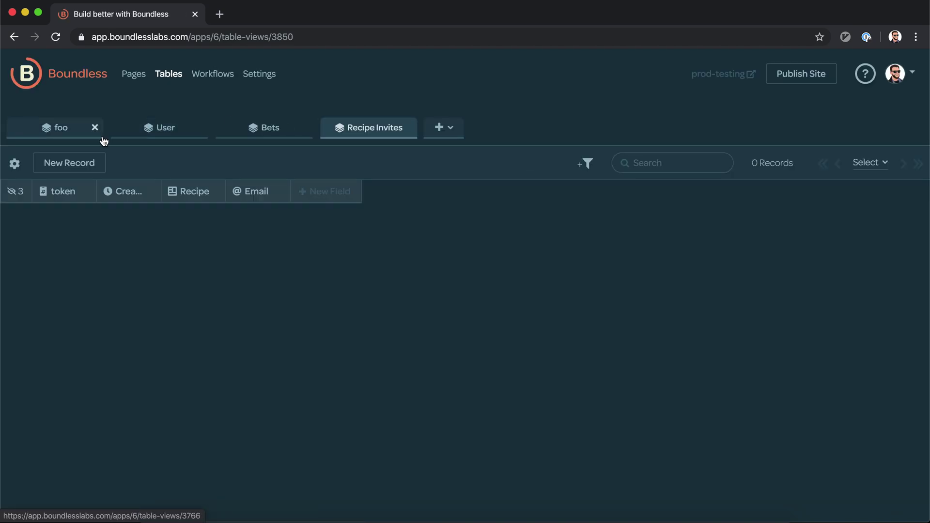
{"action": "left_click", "coordinate": [95, 128]}
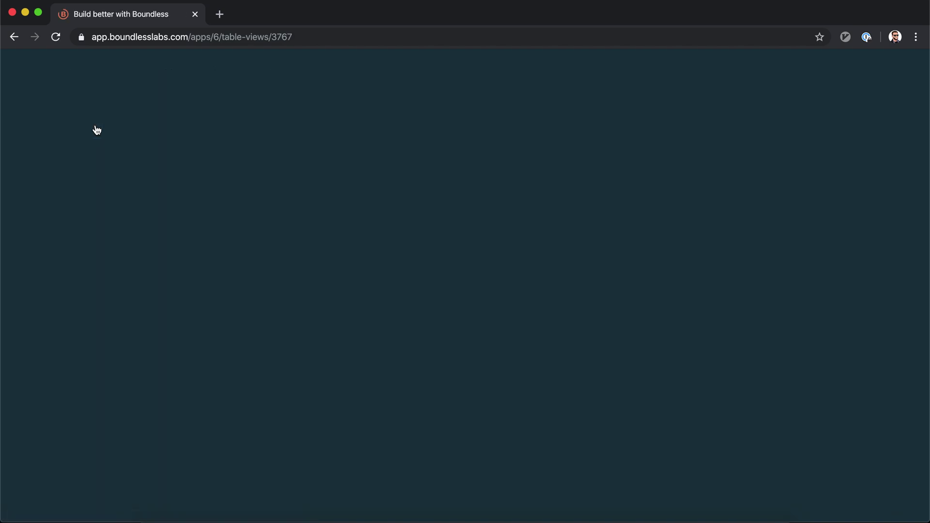
{"action": "left_click", "coordinate": [95, 129]}
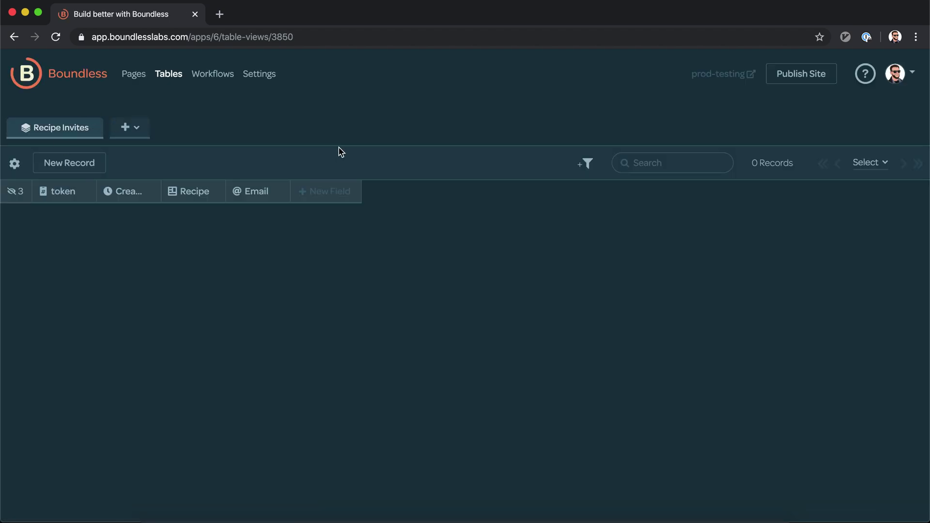
Step: Add a Boolean field named Accepted to Recipe Invites, widen its column, and return to Pages
{"action": "left_click", "coordinate": [304, 192]}
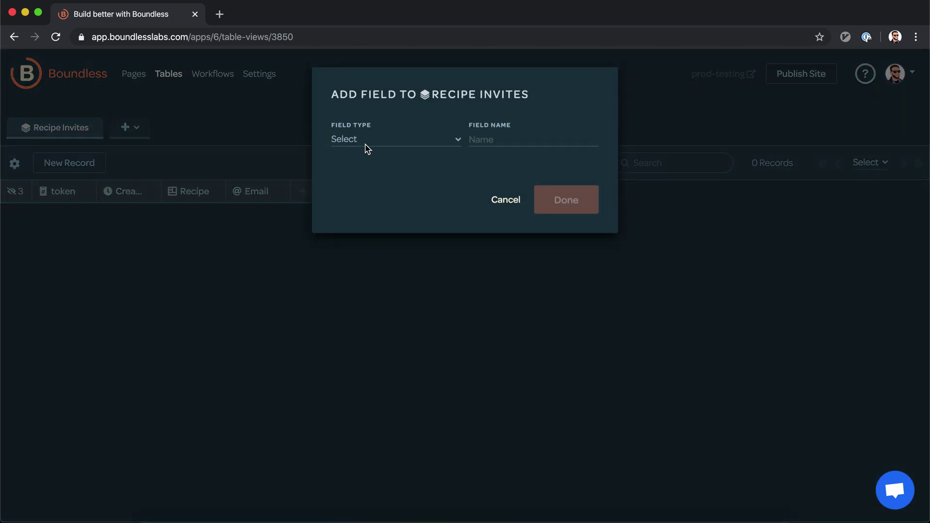
{"action": "left_click", "coordinate": [378, 140]}
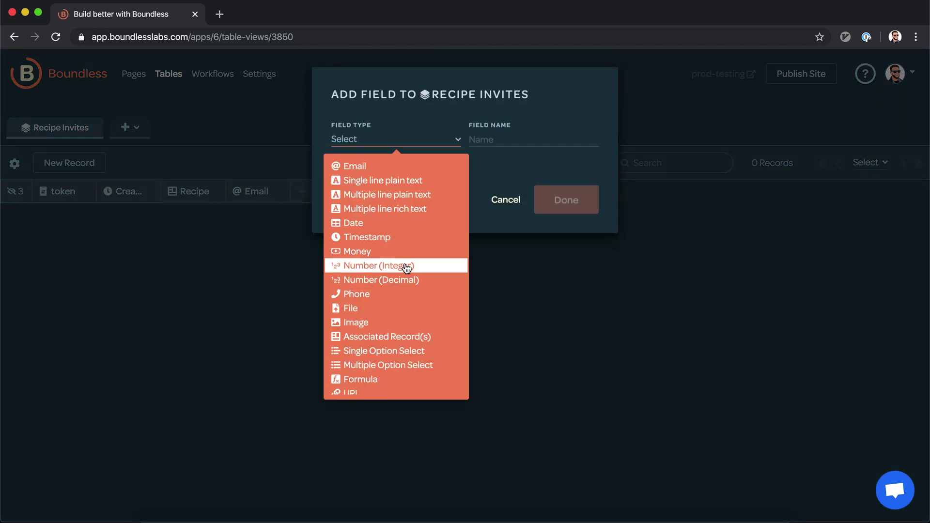
{"action": "scroll", "coordinate": [383, 268], "scroll_direction": "down", "scroll_amount": 3}
{"action": "scroll", "coordinate": [407, 269], "scroll_direction": "up", "scroll_amount": 3}
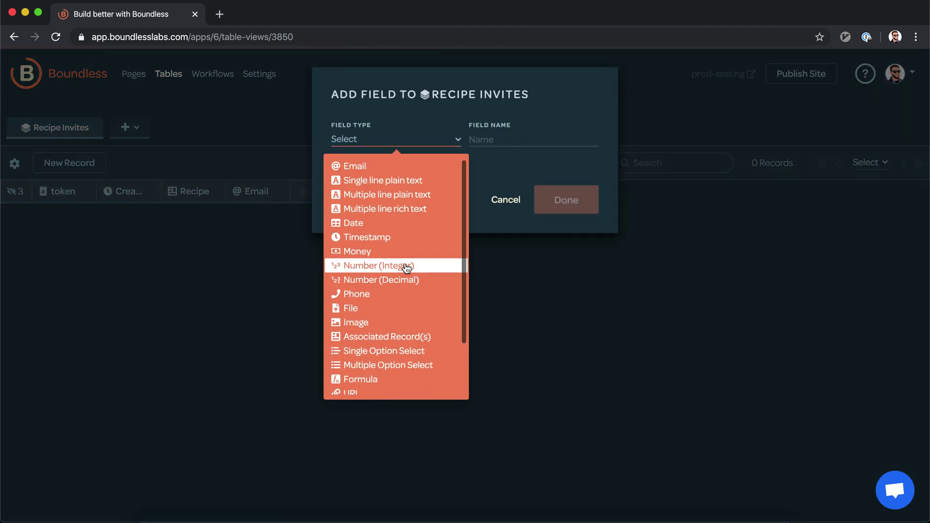
{"action": "scroll", "coordinate": [407, 269], "scroll_direction": "down", "scroll_amount": 1}
{"action": "scroll", "coordinate": [406, 269], "scroll_direction": "down", "scroll_amount": 3}
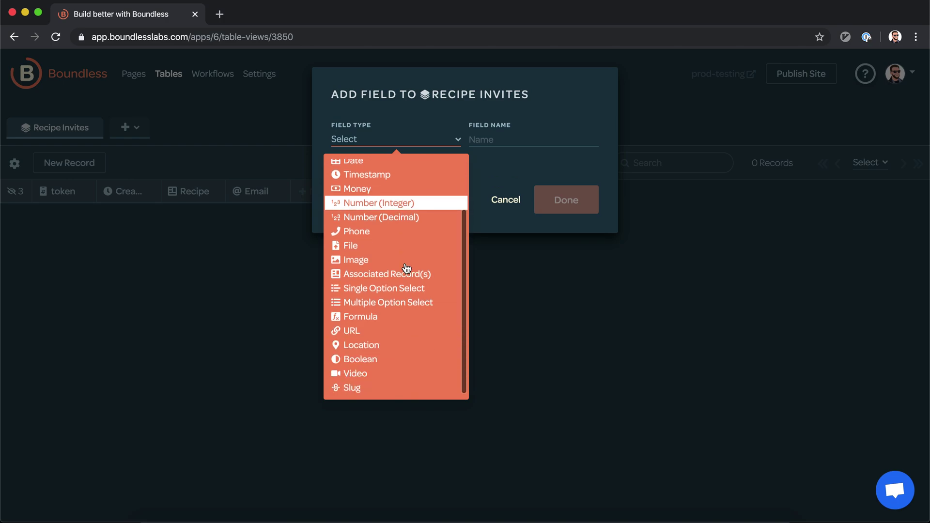
{"action": "left_click", "coordinate": [379, 358]}
{"action": "left_click", "coordinate": [486, 140]}
{"action": "type", "text": "Accepted"}
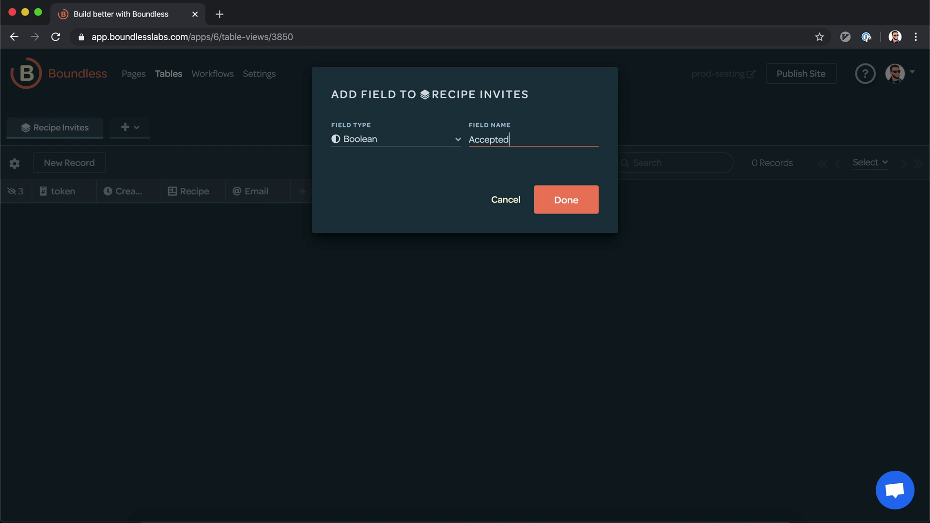
{"action": "key", "text": "Return"}
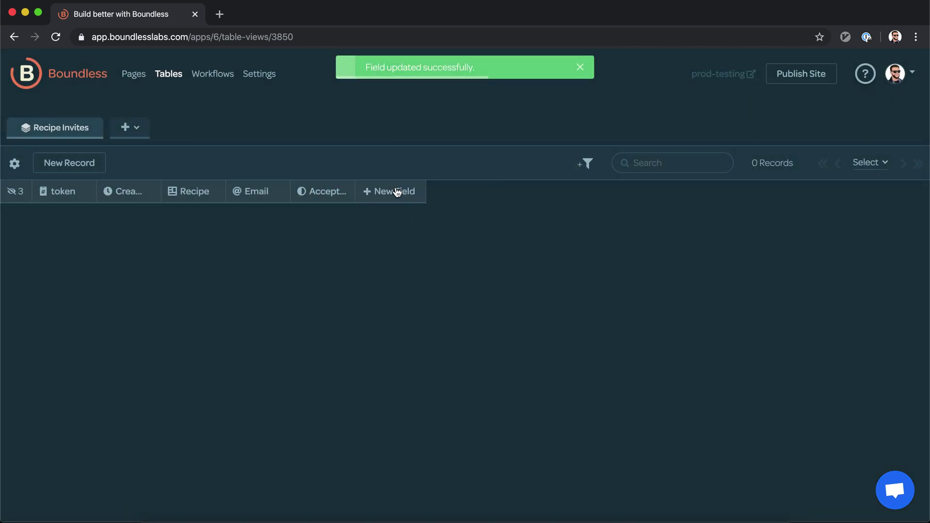
{"action": "left_click_drag", "start_coordinate": [353, 189], "coordinate": [374, 191]}
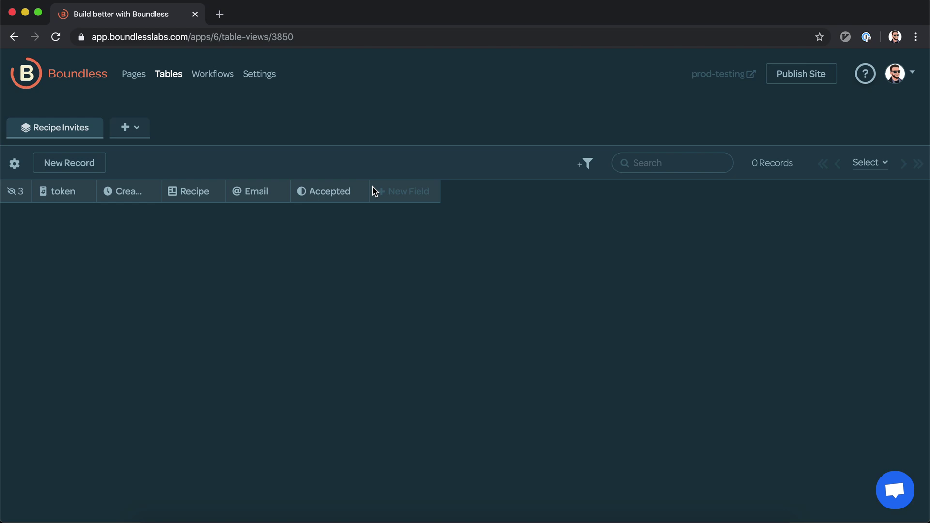
{"action": "left_click", "coordinate": [130, 74]}
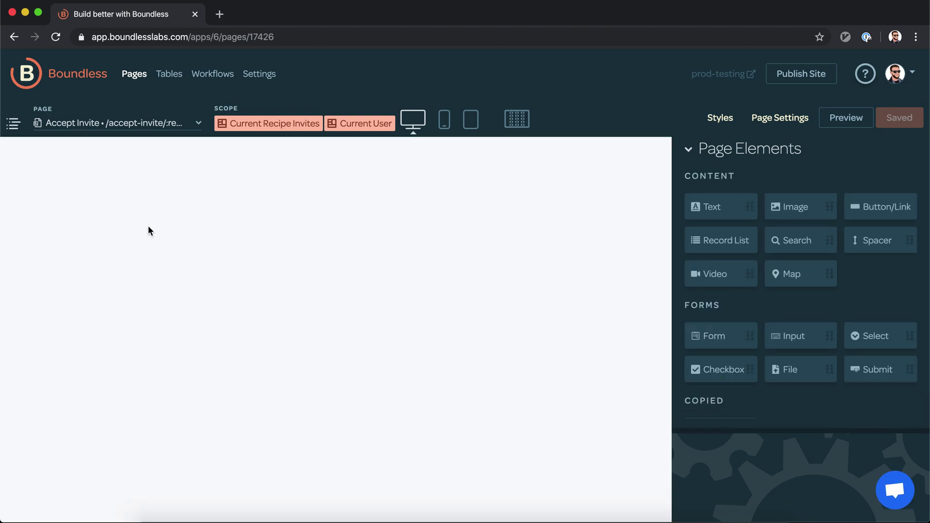
Step: Change the submit button's label from Update to 'Accept Invite'
{"action": "left_click", "coordinate": [81, 235]}
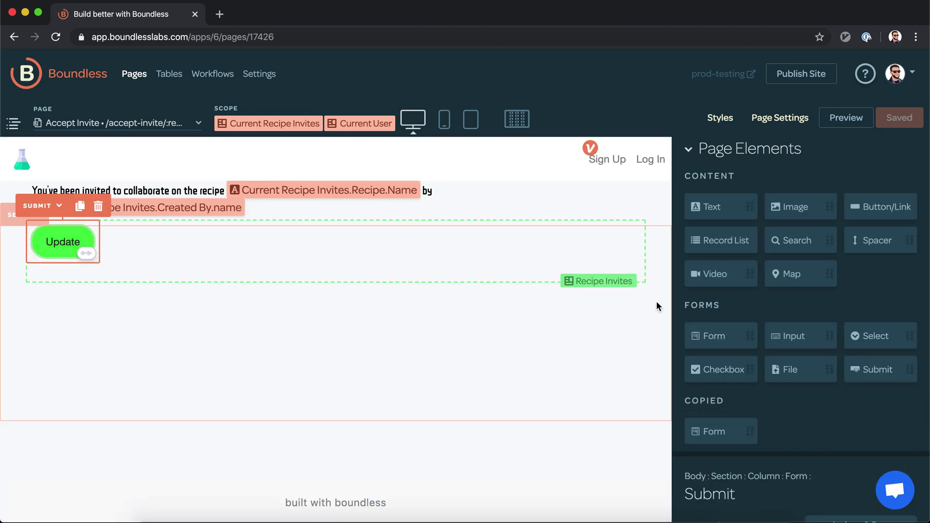
{"action": "left_click", "coordinate": [769, 149]}
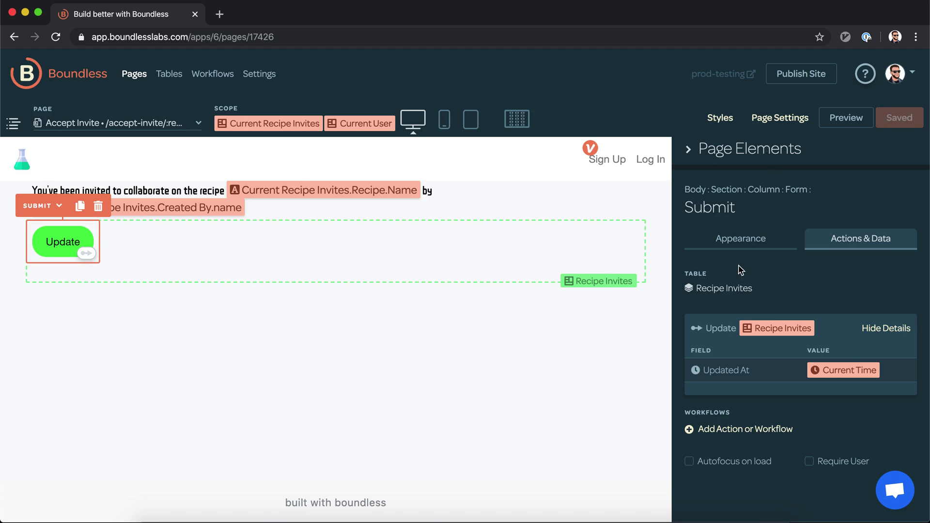
{"action": "left_click", "coordinate": [745, 237]}
{"action": "double_click", "coordinate": [717, 312]}
{"action": "type", "text": "A"}
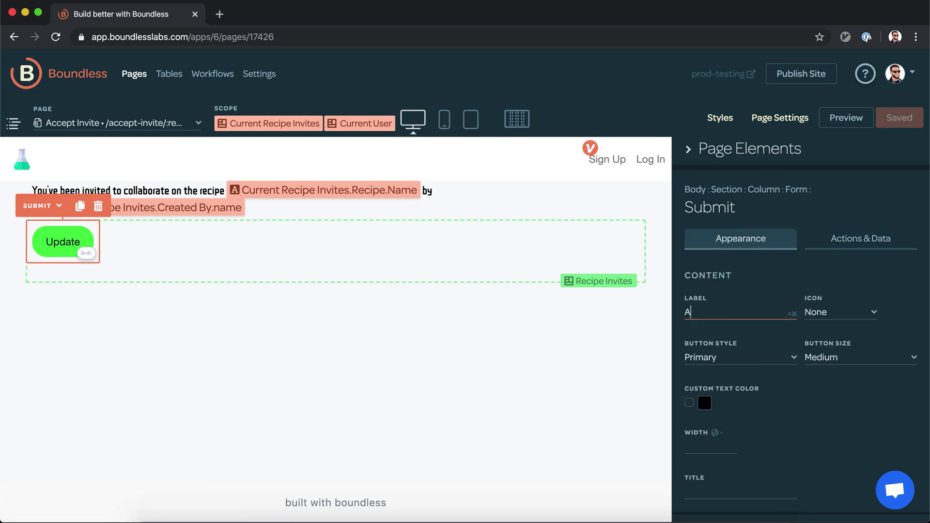
{"action": "type", "text": "ccept In vi"}
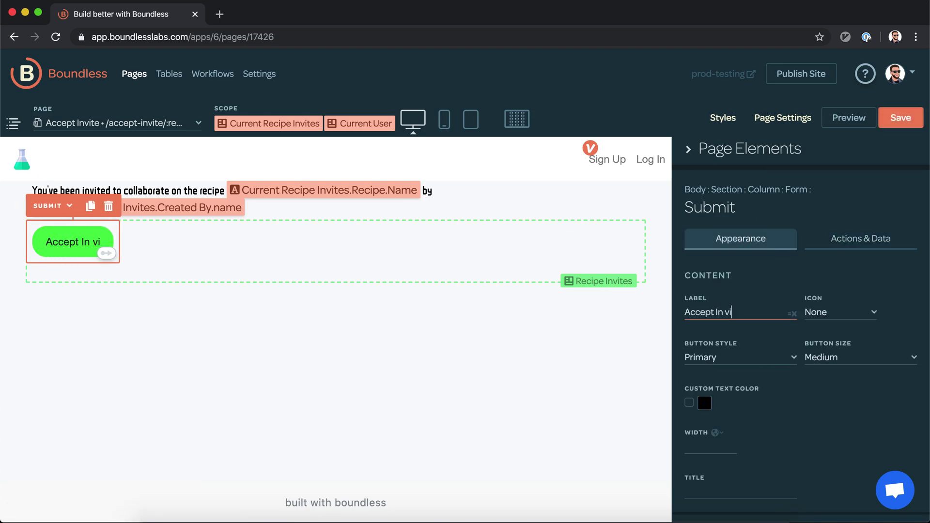
{"action": "key", "text": "BackSpace"}
{"action": "key", "text": "BackSpace"}
{"action": "key", "text": "BackSpace"}
{"action": "type", "text": "vite"}
{"action": "key", "text": "Return"}
{"action": "key", "text": "BackSpace"}
{"action": "left_click", "coordinate": [843, 428]}
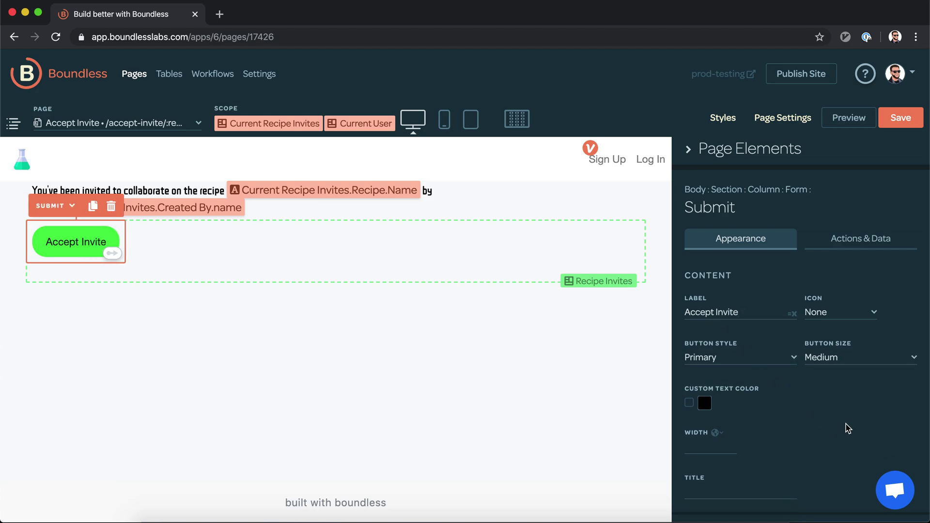
{"action": "scroll", "coordinate": [848, 428], "scroll_direction": "down", "scroll_amount": 3}
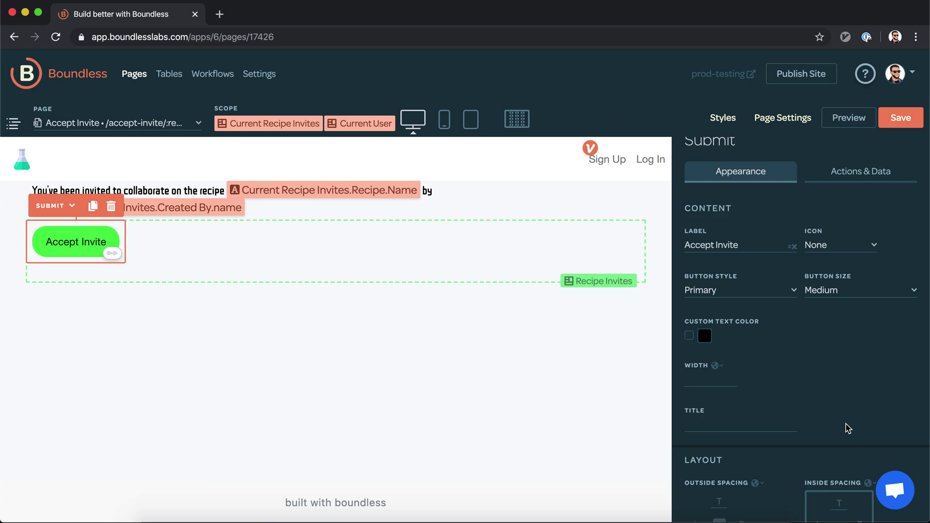
Step: Add an Update Record action to the button setting Recipe Invites.Accepted to true
{"action": "left_click", "coordinate": [854, 174]}
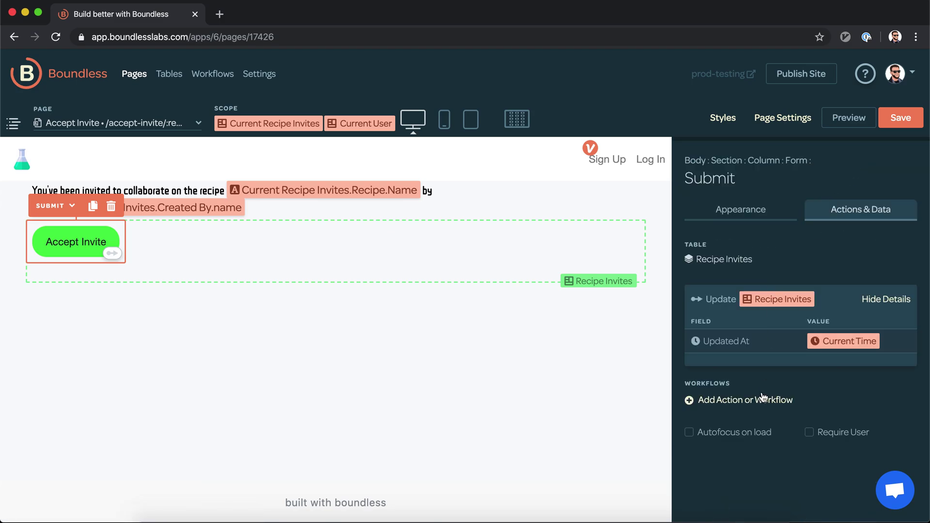
{"action": "left_click", "coordinate": [760, 401]}
{"action": "left_click", "coordinate": [772, 270]}
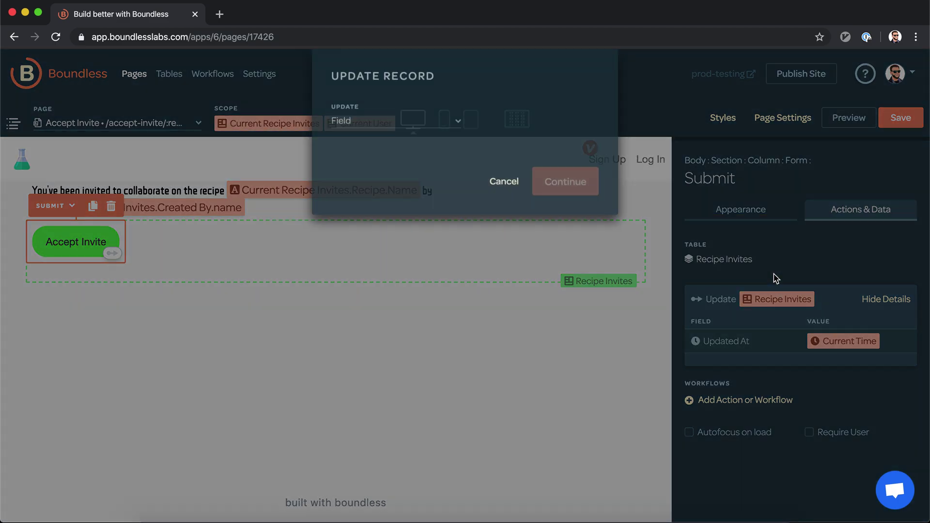
{"action": "left_click", "coordinate": [431, 136]}
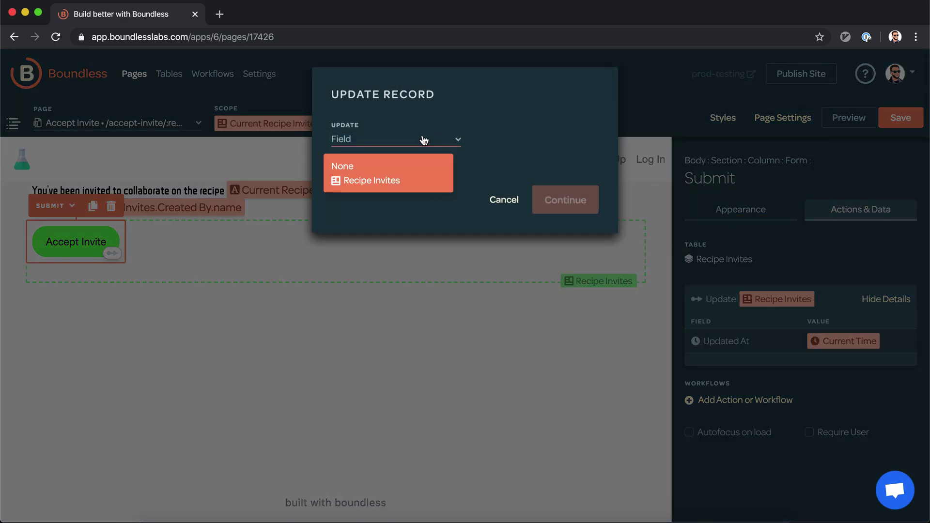
{"action": "left_click", "coordinate": [413, 176]}
{"action": "left_click", "coordinate": [408, 195]}
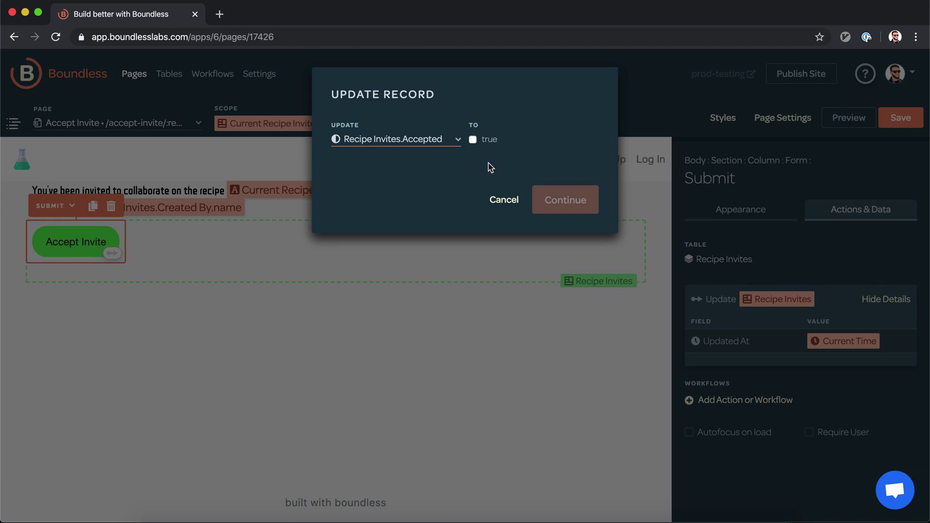
{"action": "left_click", "coordinate": [470, 140]}
{"action": "left_click", "coordinate": [551, 202]}
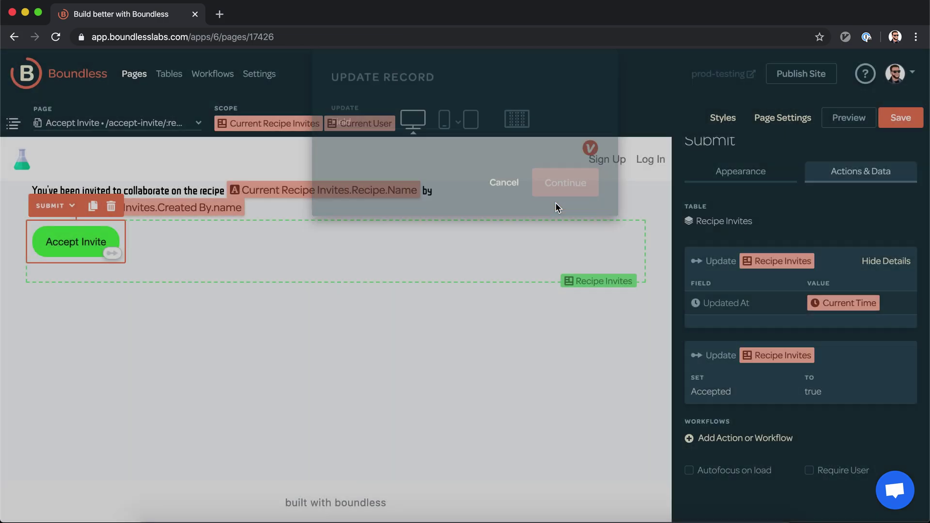
Step: Start a second Update Record action, cancel it, and save the page
{"action": "left_click", "coordinate": [739, 440]}
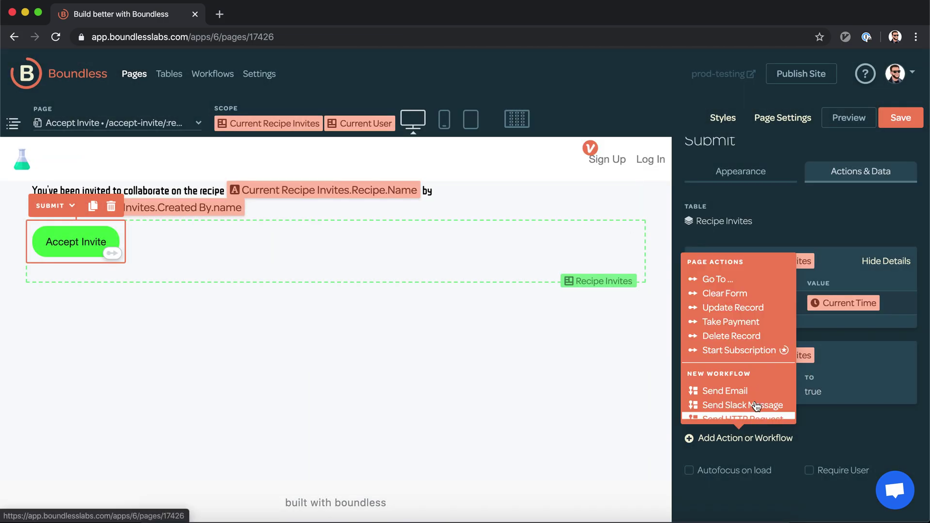
{"action": "left_click", "coordinate": [768, 308]}
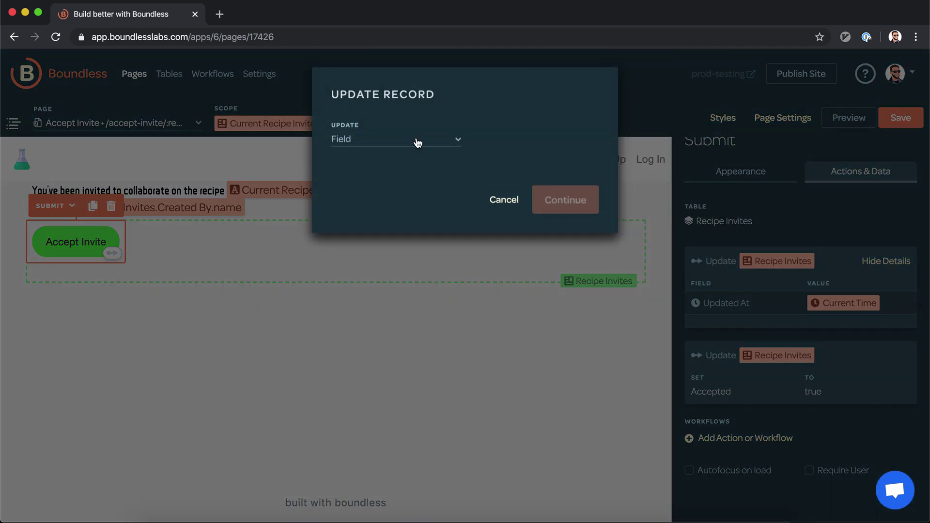
{"action": "left_click", "coordinate": [418, 142]}
{"action": "left_click", "coordinate": [400, 180]}
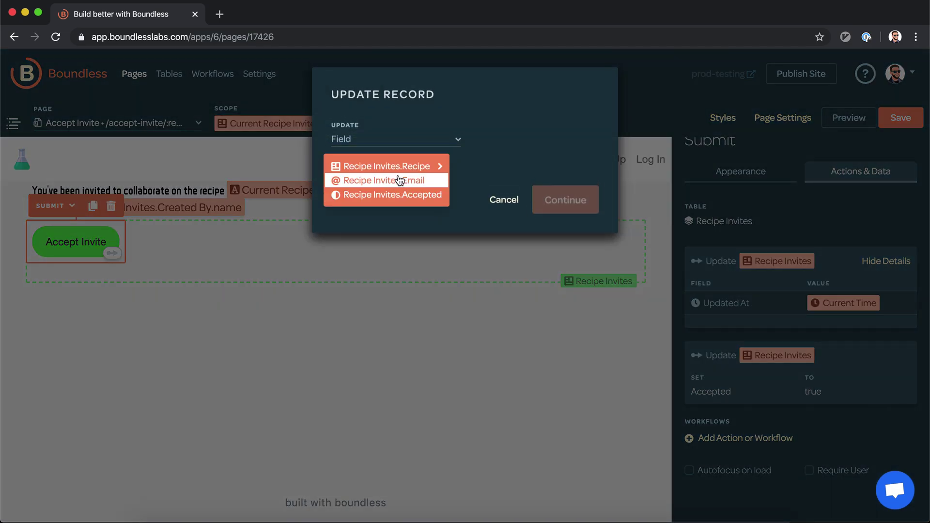
{"action": "left_click", "coordinate": [402, 167]}
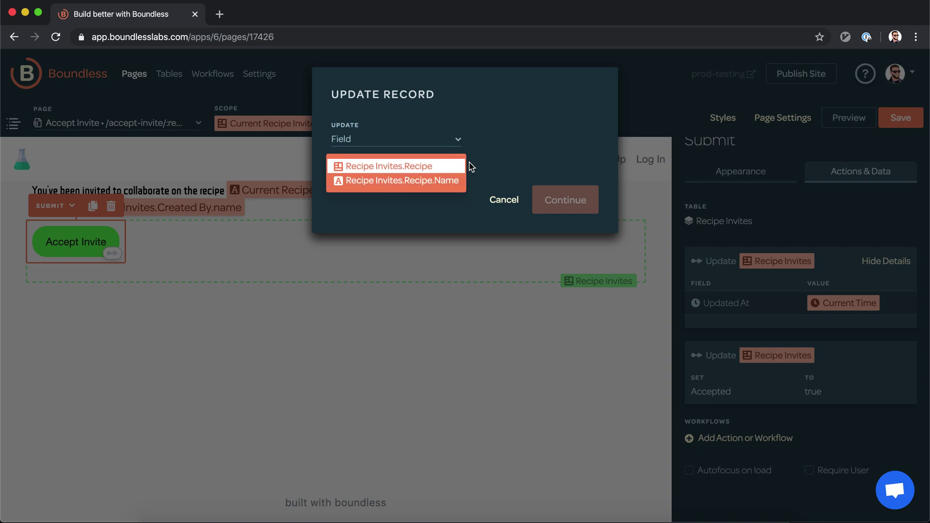
{"action": "left_click", "coordinate": [497, 179]}
{"action": "left_click", "coordinate": [503, 201]}
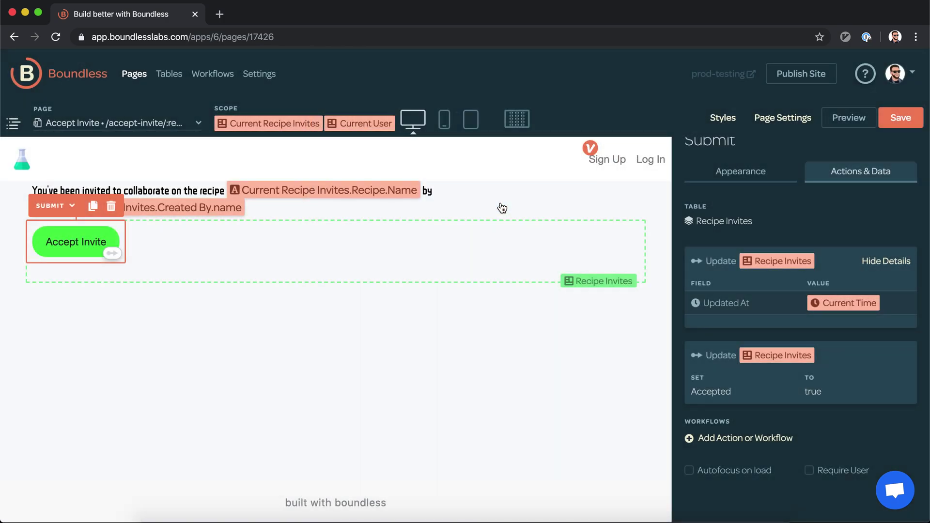
{"action": "left_click", "coordinate": [899, 119]}
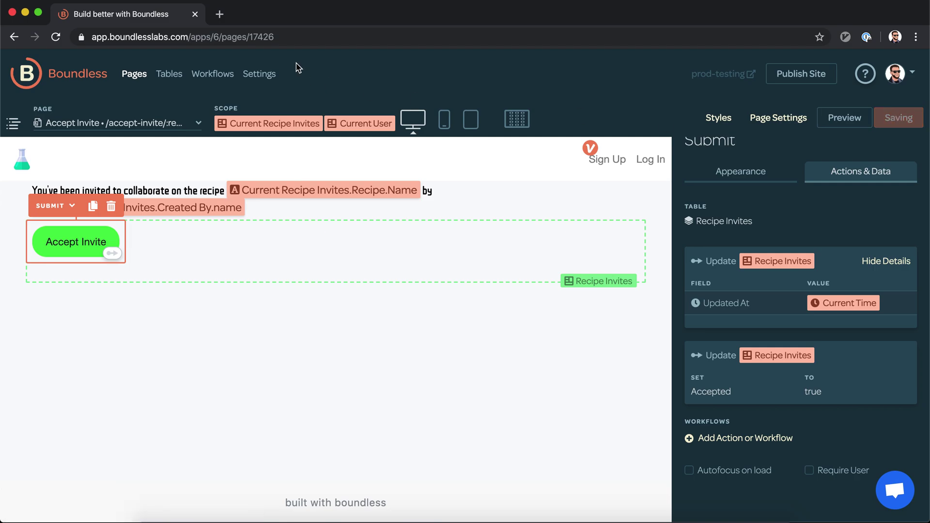
Step: Open the Recipes table, review the Recipes field's settings, then hide the Recipes column
{"action": "left_click", "coordinate": [163, 81]}
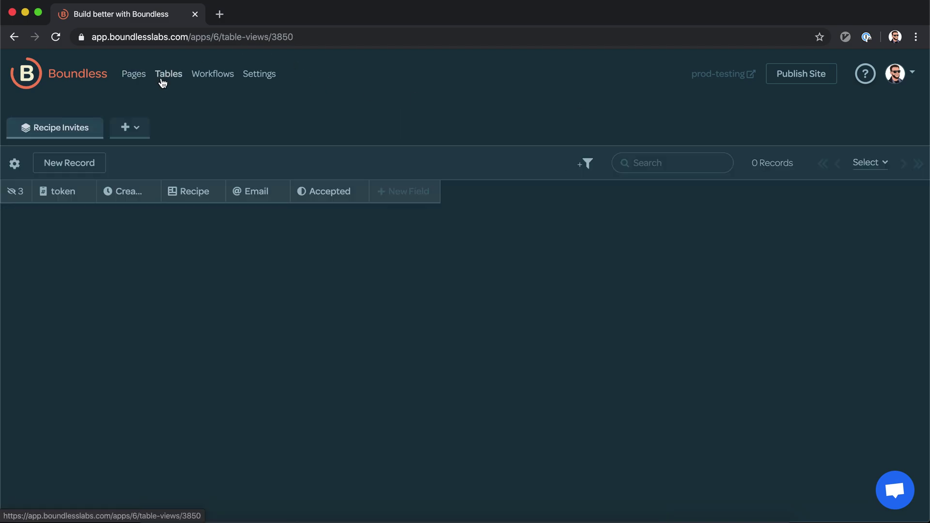
{"action": "left_click", "coordinate": [131, 130]}
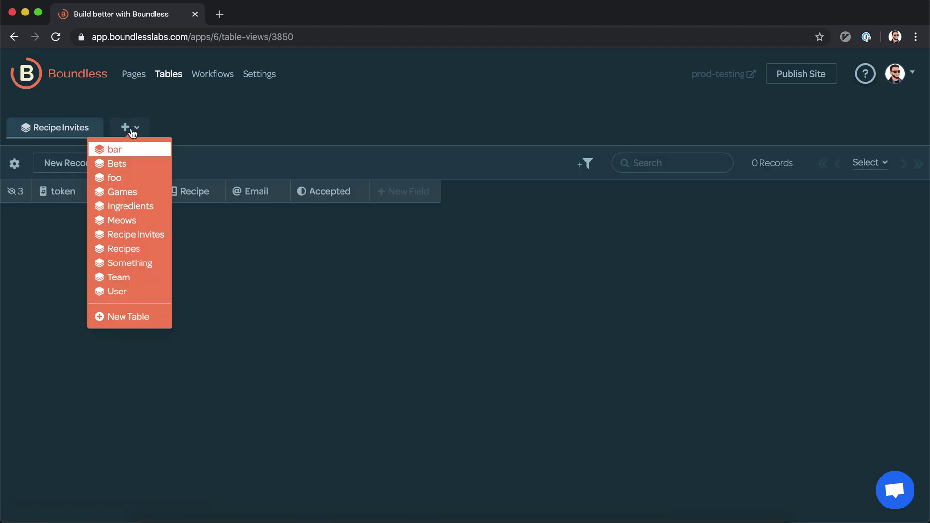
{"action": "left_click", "coordinate": [115, 253]}
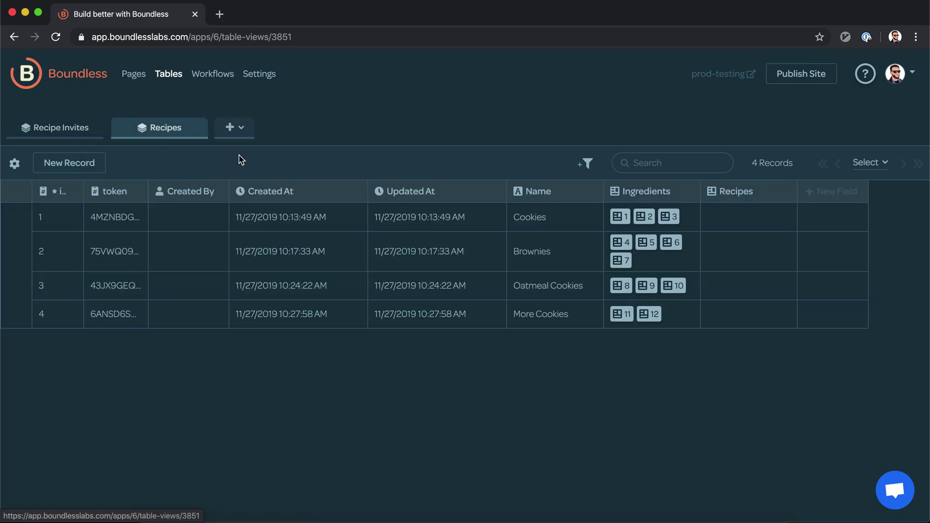
{"action": "left_click", "coordinate": [826, 194]}
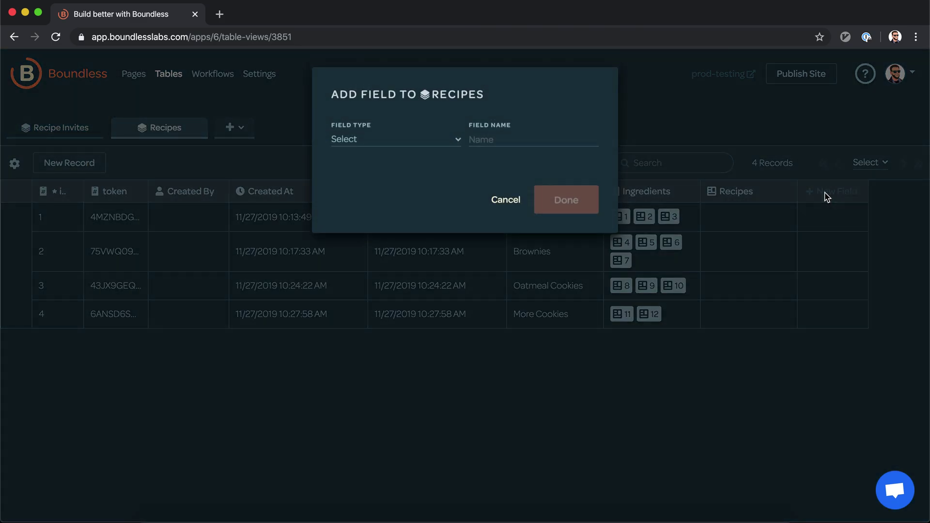
{"action": "left_click", "coordinate": [508, 209]}
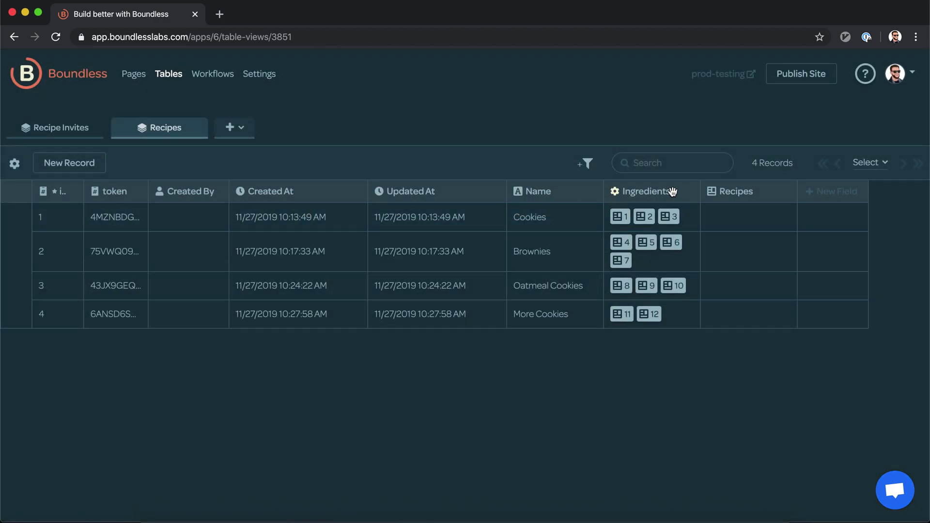
{"action": "left_click", "coordinate": [713, 194]}
{"action": "left_click", "coordinate": [720, 213]}
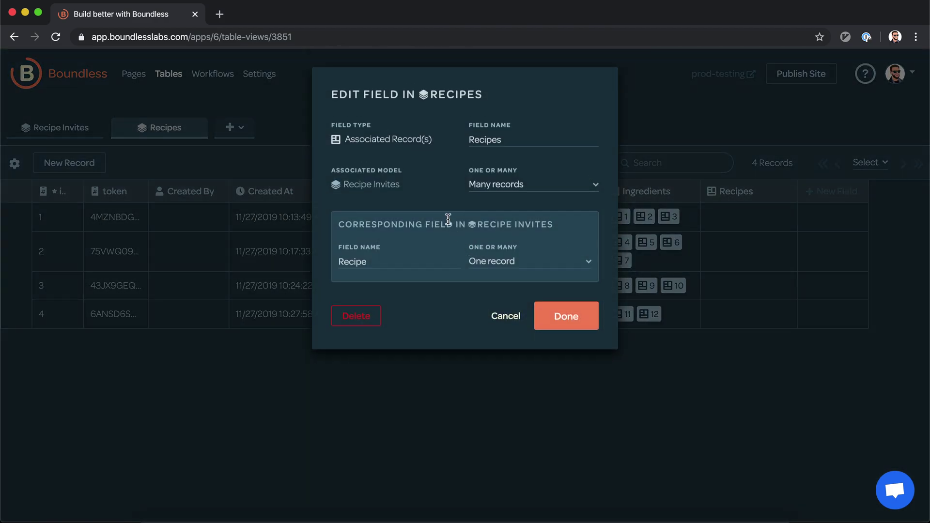
{"action": "left_click", "coordinate": [513, 320]}
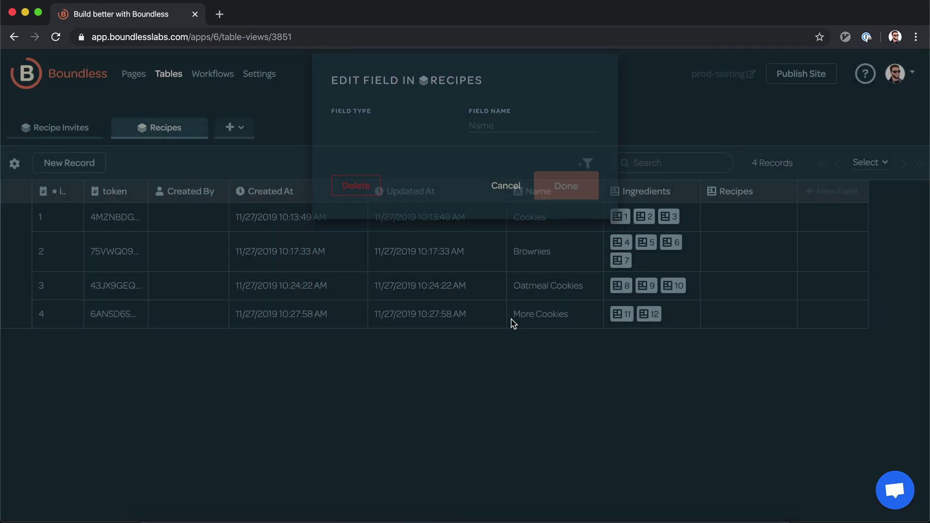
{"action": "left_click", "coordinate": [713, 193]}
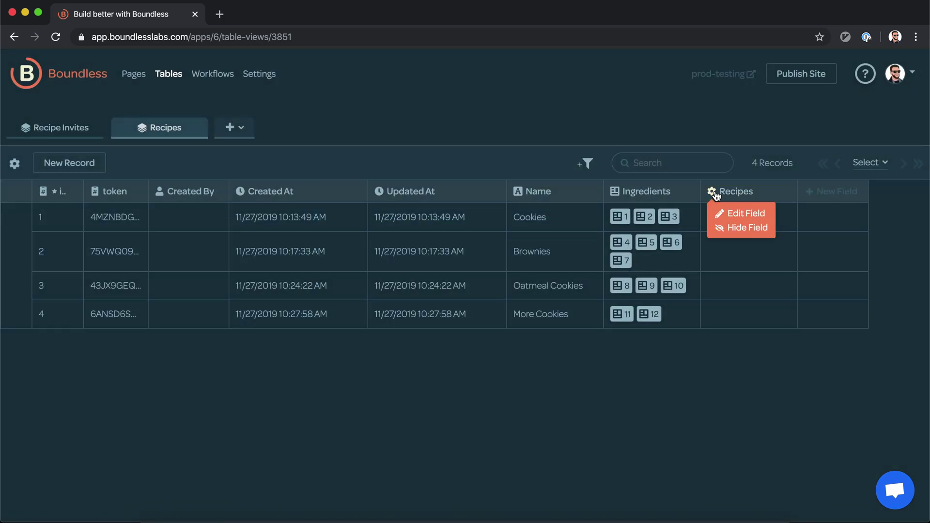
{"action": "left_click", "coordinate": [732, 227]}
Step: Add an Associated Record(s) field named Collaborators linking many User records to each recipe
{"action": "left_click", "coordinate": [731, 193]}
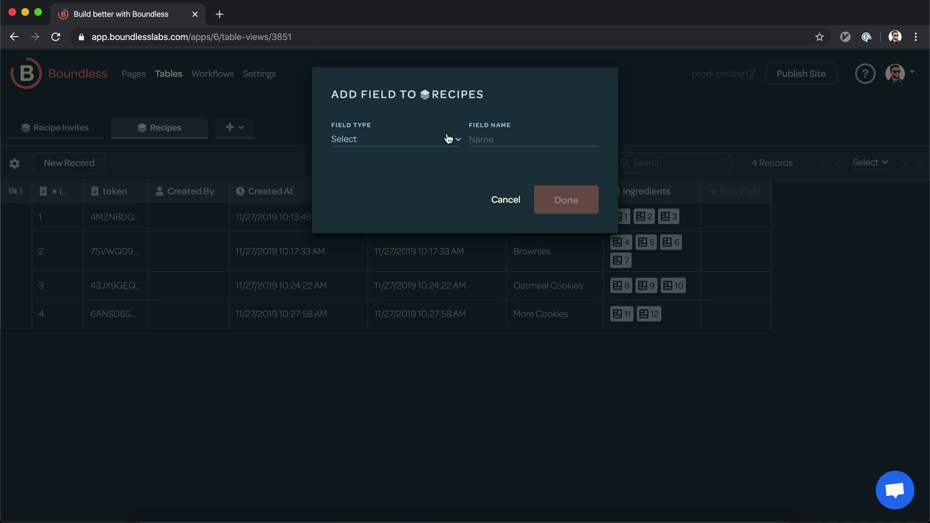
{"action": "left_click", "coordinate": [449, 139]}
{"action": "scroll", "coordinate": [397, 269], "scroll_direction": "down", "scroll_amount": 2}
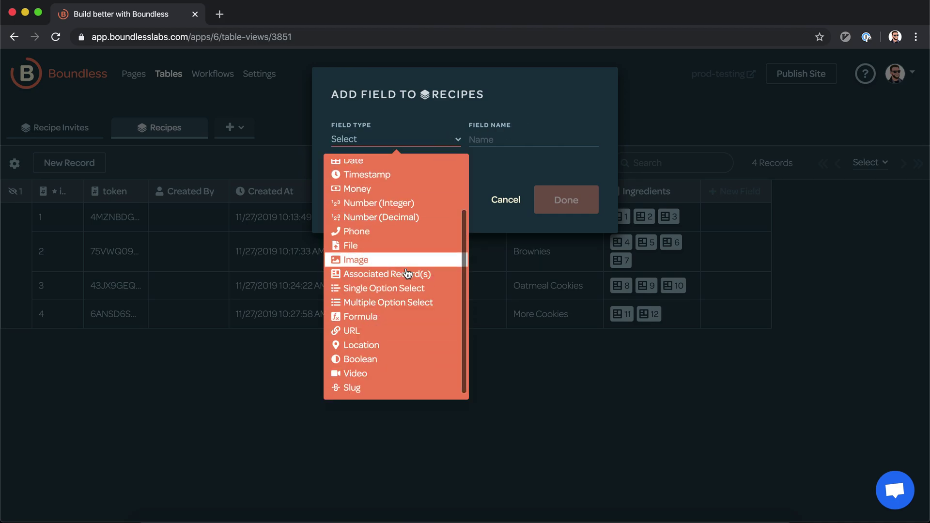
{"action": "left_click", "coordinate": [407, 274]}
{"action": "left_click", "coordinate": [522, 140]}
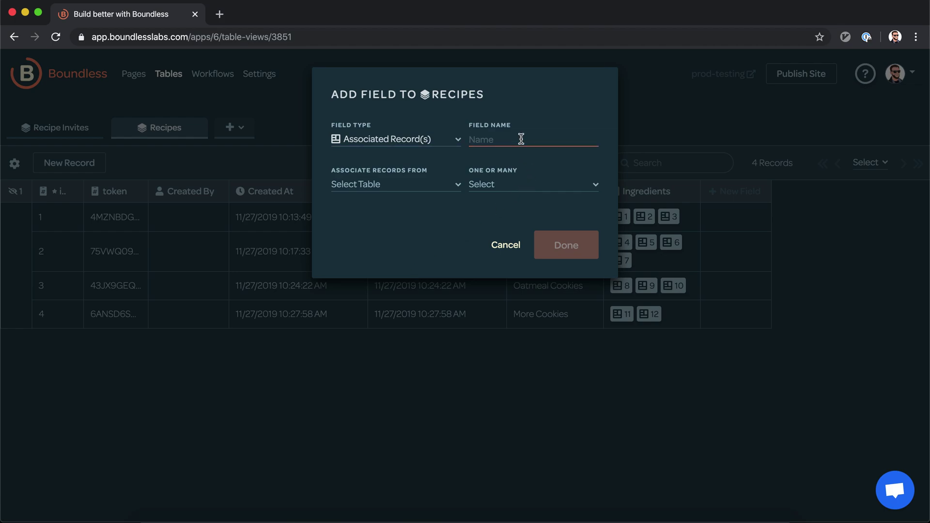
{"action": "type", "text": "Collaborator"}
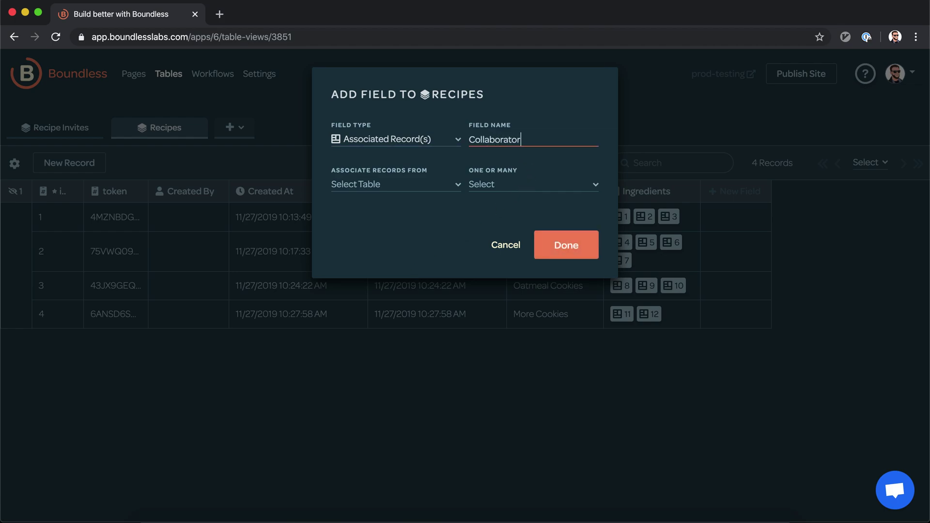
{"action": "left_click", "coordinate": [431, 194]}
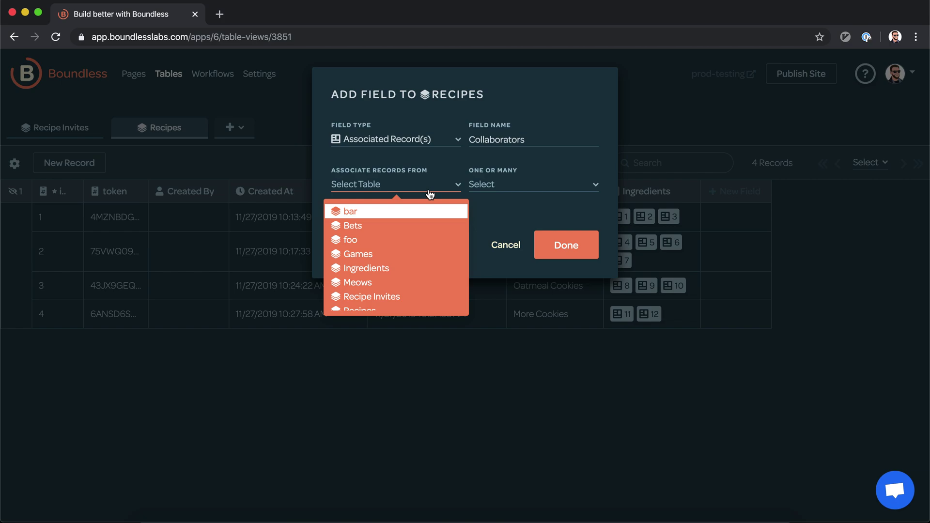
{"action": "scroll", "coordinate": [417, 268], "scroll_direction": "down", "scroll_amount": 5}
{"action": "left_click", "coordinate": [394, 311]}
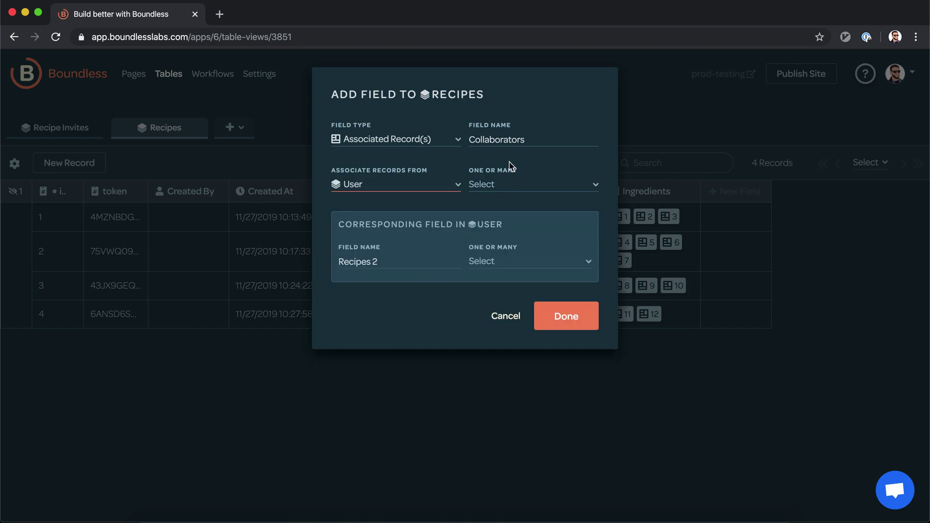
{"action": "left_click", "coordinate": [499, 186]}
{"action": "left_click", "coordinate": [496, 225]}
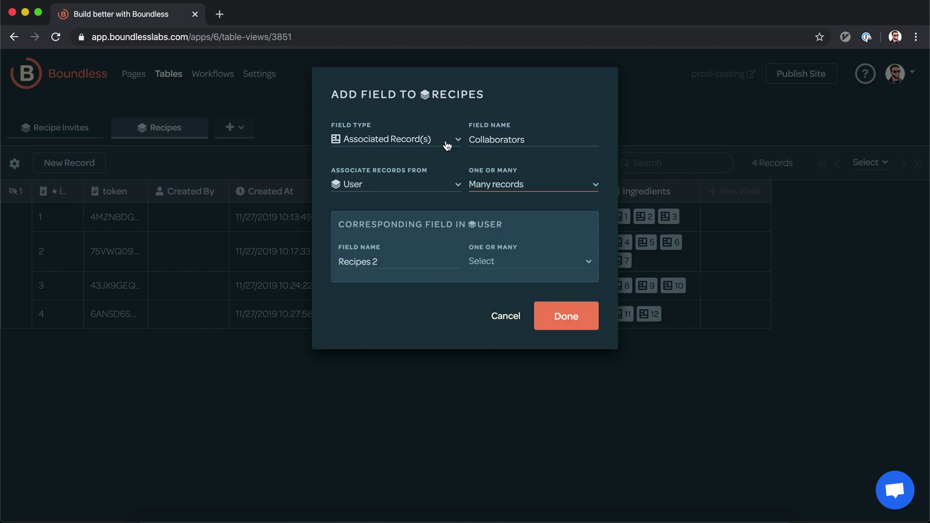
Step: Name the User-side field Editable Recipes, allow many recipes per user, and create the field
{"action": "left_click", "coordinate": [395, 263]}
{"action": "key", "text": "Home"}
{"action": "type", "text": "Editable"}
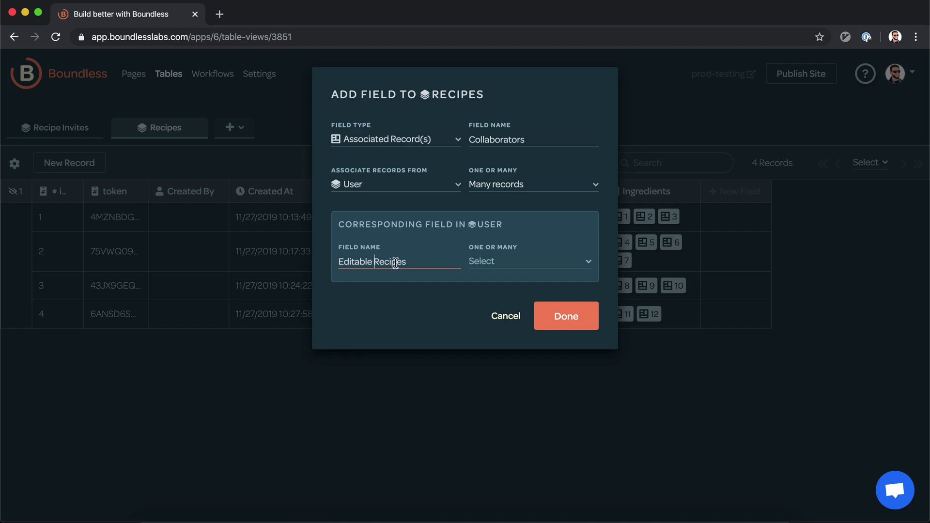
{"action": "left_click", "coordinate": [508, 264]}
{"action": "left_click", "coordinate": [515, 302]}
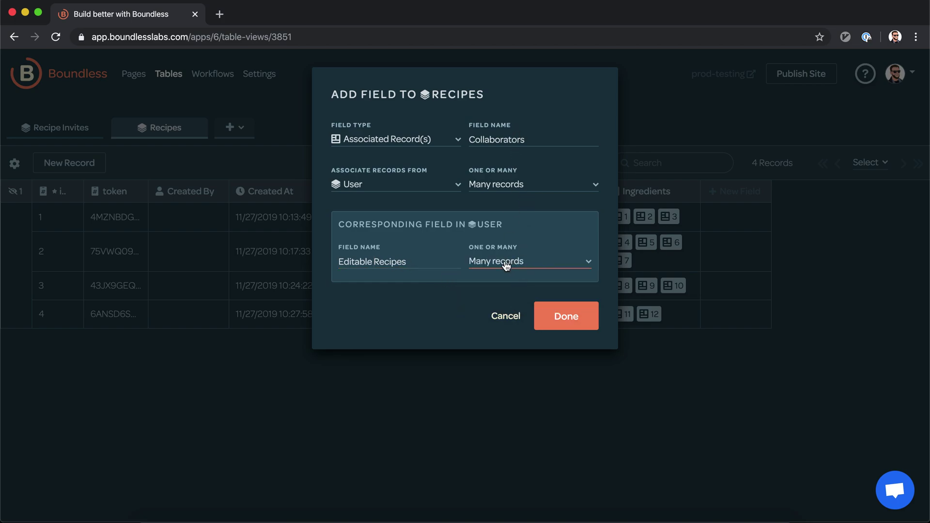
{"action": "left_click", "coordinate": [554, 319]}
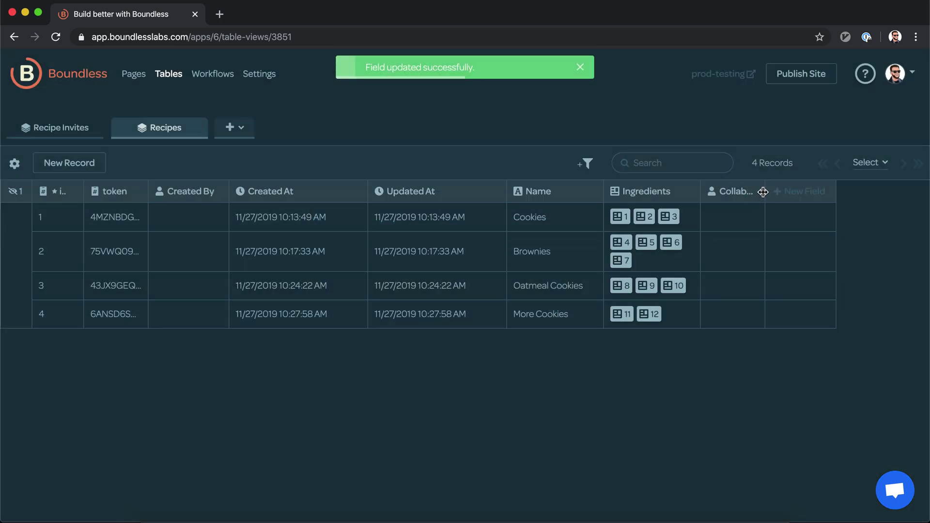
Step: Give Accept Invite an Update Record action adding Current User to Recipe Invites.Recipe.Collaborators, then save
{"action": "left_click", "coordinate": [135, 78]}
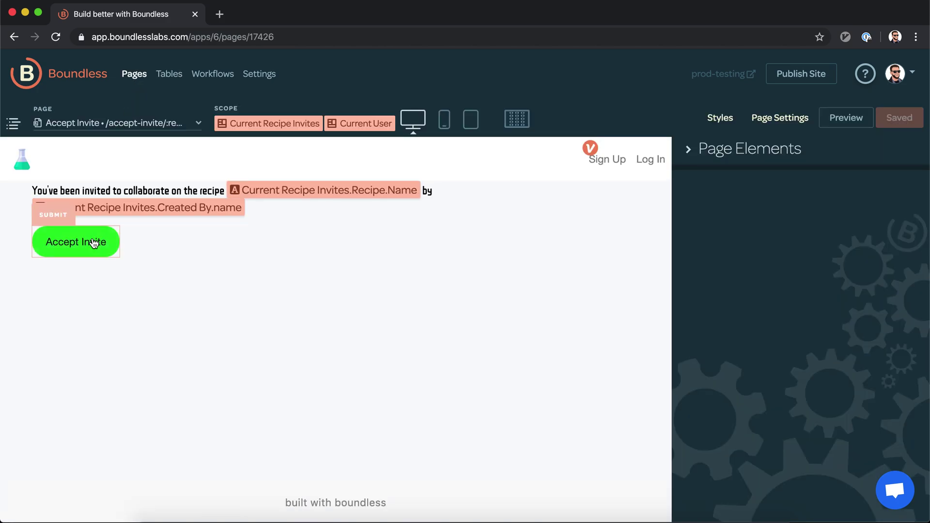
{"action": "left_click", "coordinate": [93, 242]}
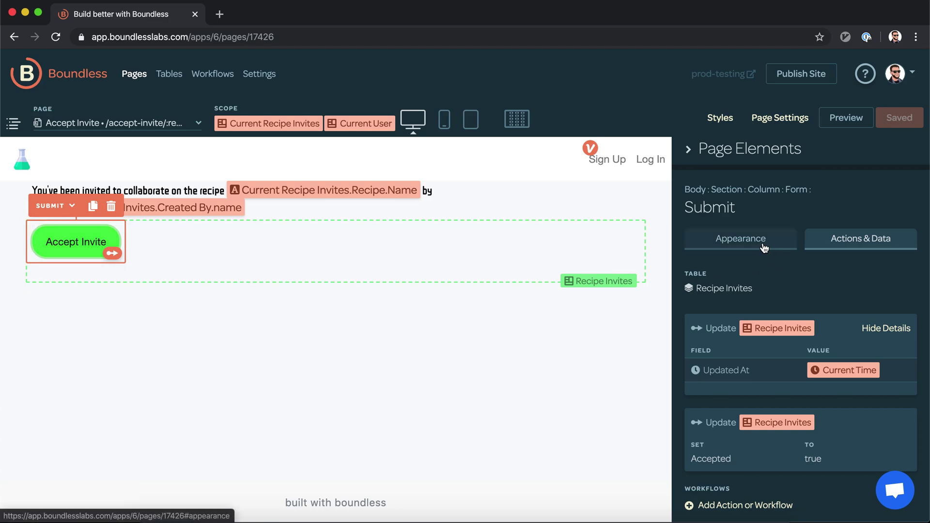
{"action": "scroll", "coordinate": [756, 339], "scroll_direction": "down", "scroll_amount": 3}
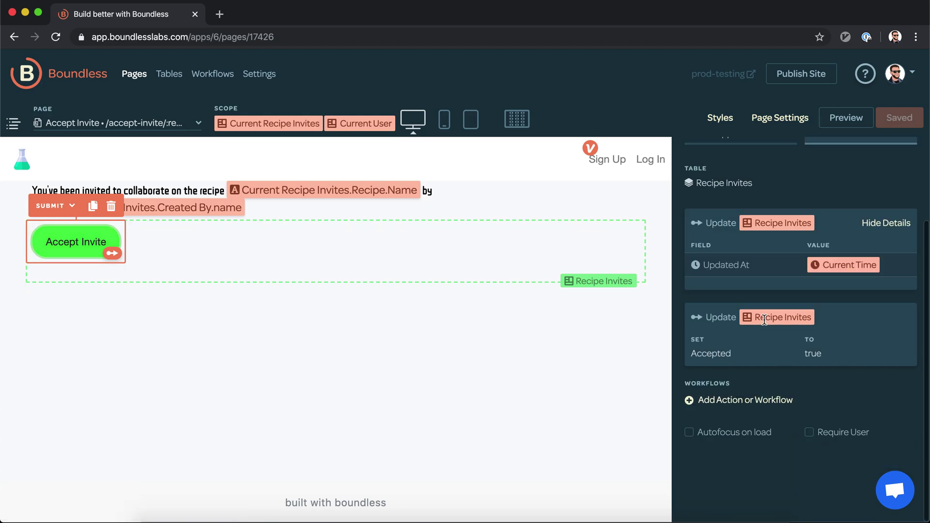
{"action": "left_click", "coordinate": [742, 409]}
{"action": "left_click", "coordinate": [740, 268]}
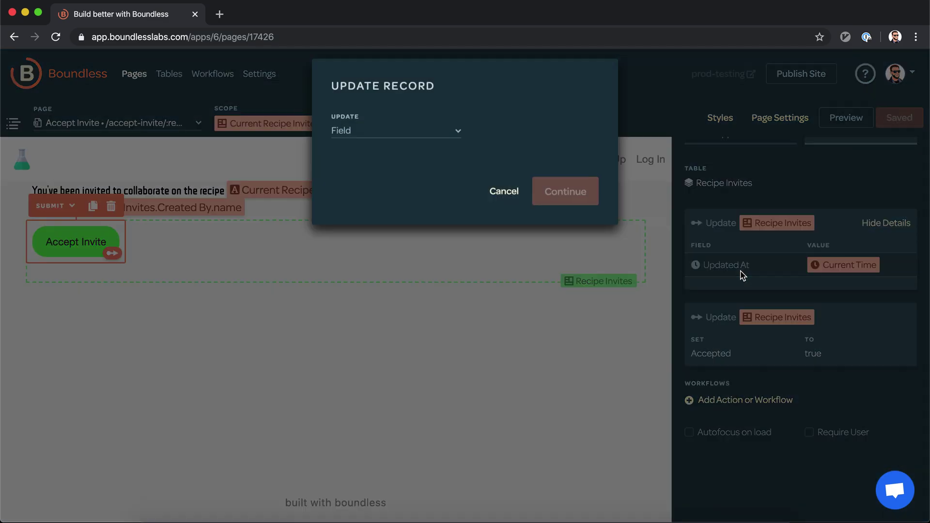
{"action": "left_click", "coordinate": [405, 145]}
{"action": "left_click", "coordinate": [380, 179]}
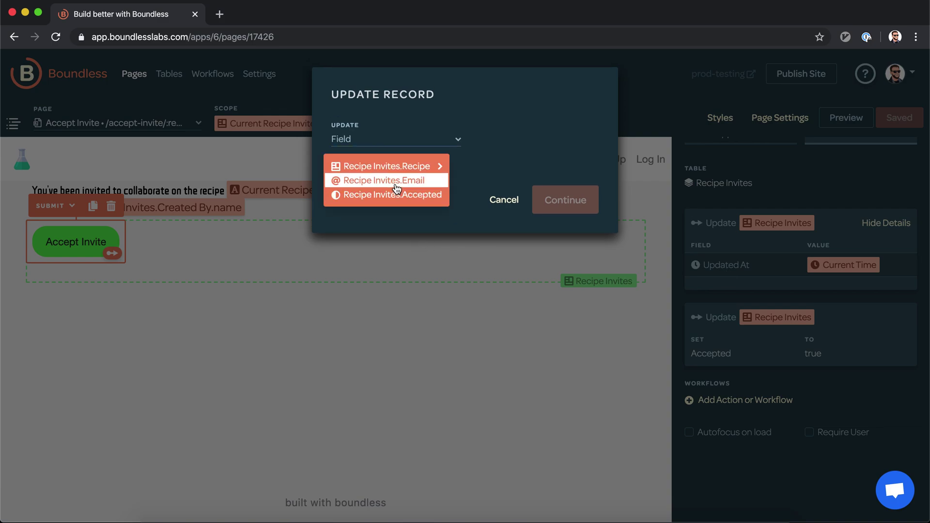
{"action": "left_click", "coordinate": [402, 169]}
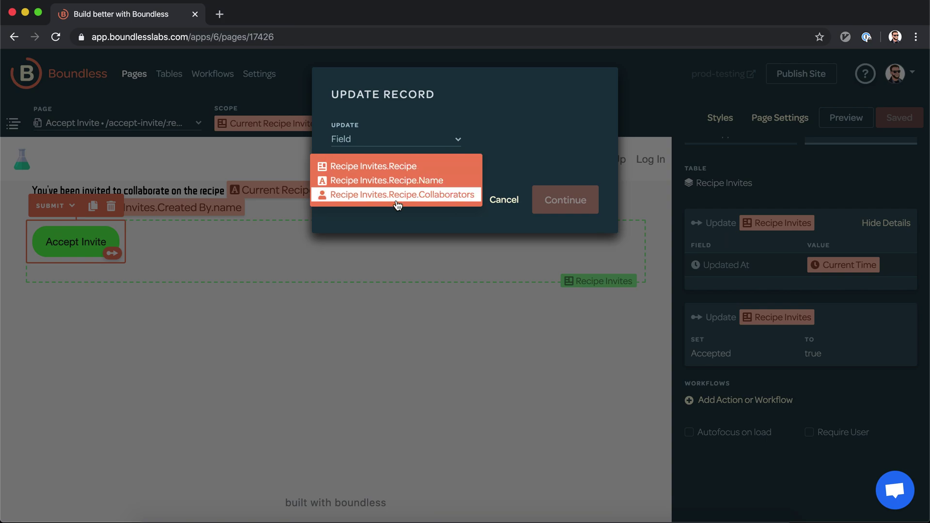
{"action": "left_click", "coordinate": [401, 196]}
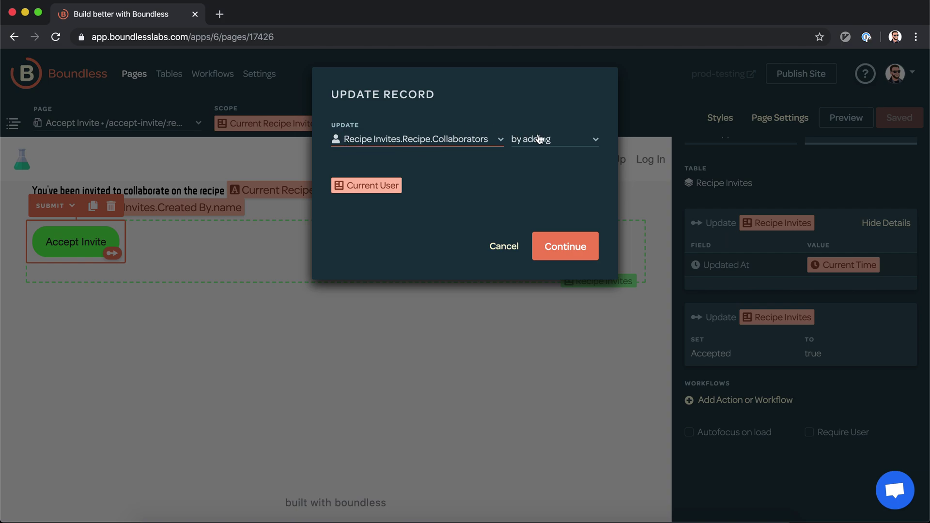
{"action": "left_click", "coordinate": [555, 247]}
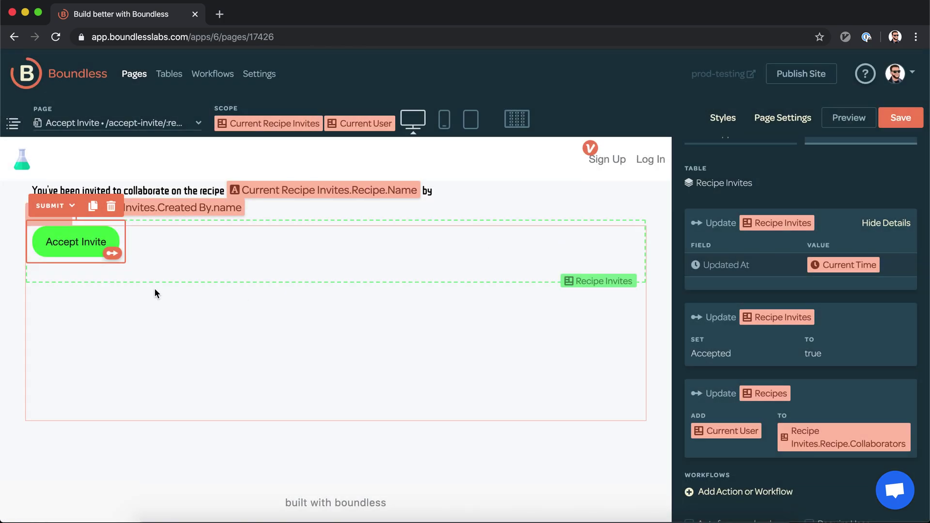
{"action": "left_click", "coordinate": [895, 125]}
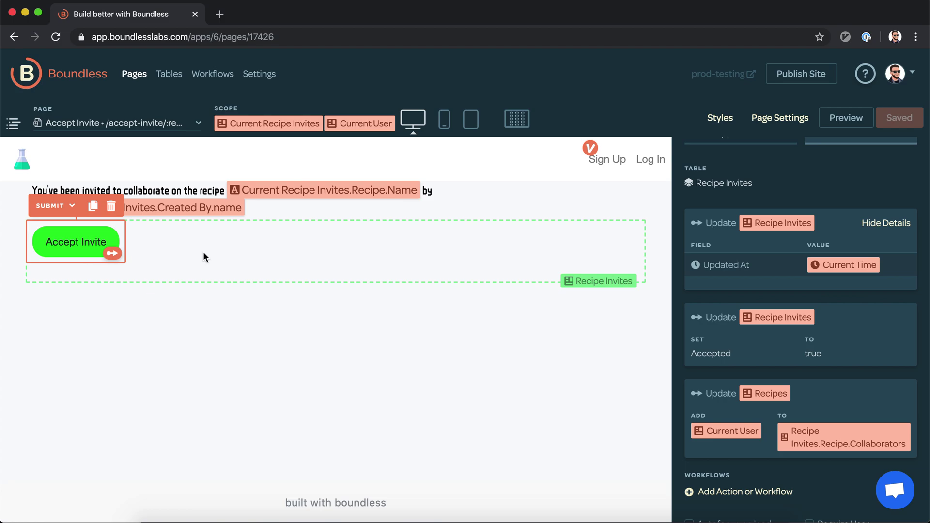
{"action": "scroll", "coordinate": [786, 361], "scroll_direction": "down", "scroll_amount": 3}
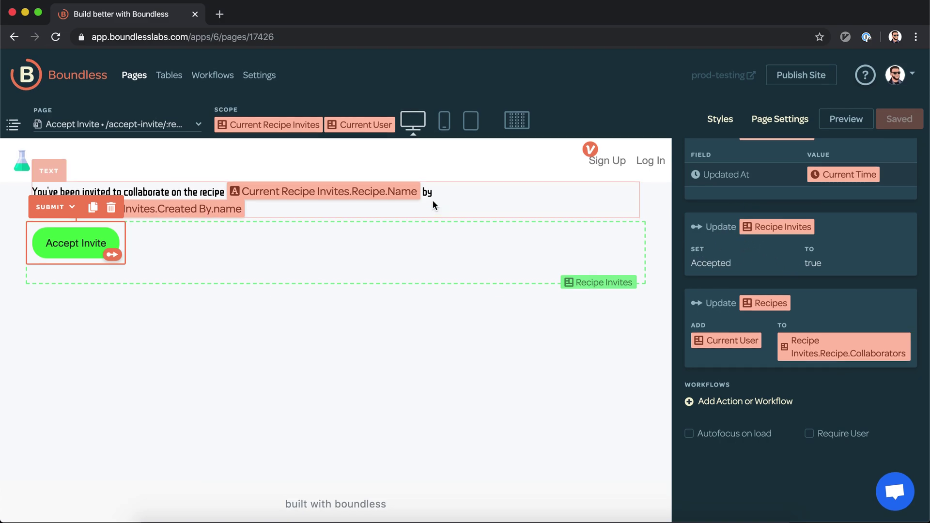
Step: Set the invite form's horizontal alignment to right in its Appearance settings
{"action": "left_click", "coordinate": [514, 241]}
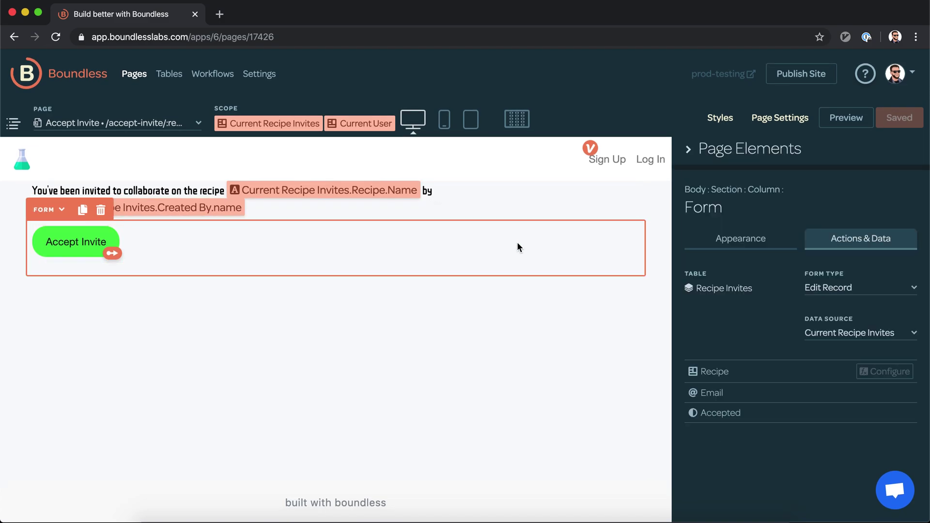
{"action": "left_click", "coordinate": [743, 240]}
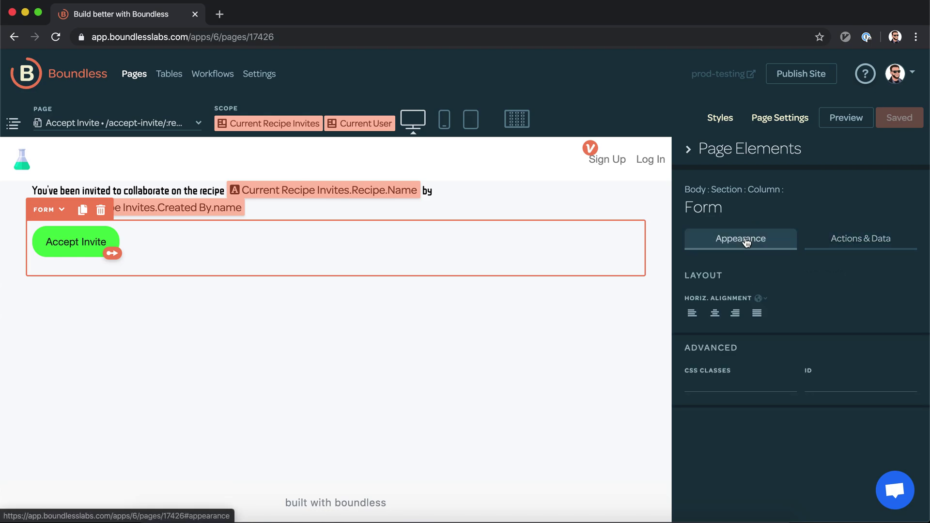
{"action": "left_click", "coordinate": [736, 313]}
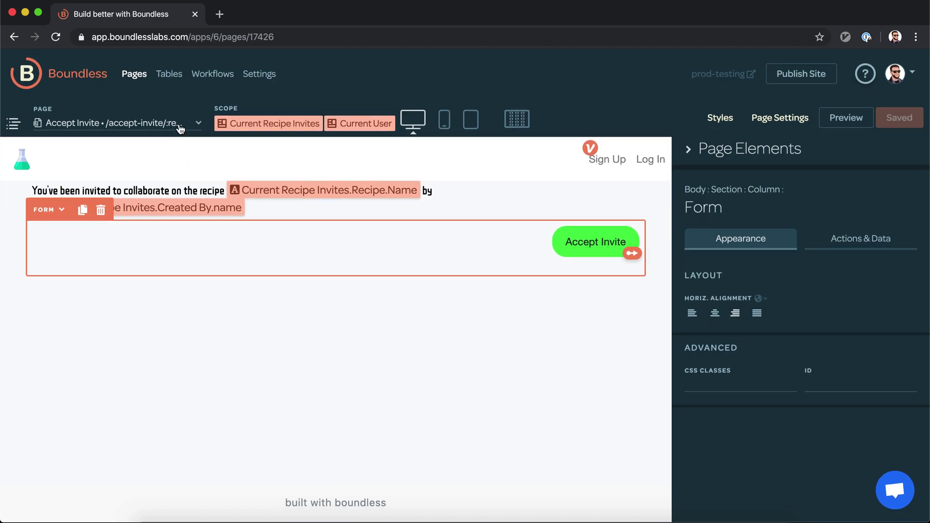
Step: Switch the page editor to the Edit Recipe page
{"action": "left_click", "coordinate": [180, 127]}
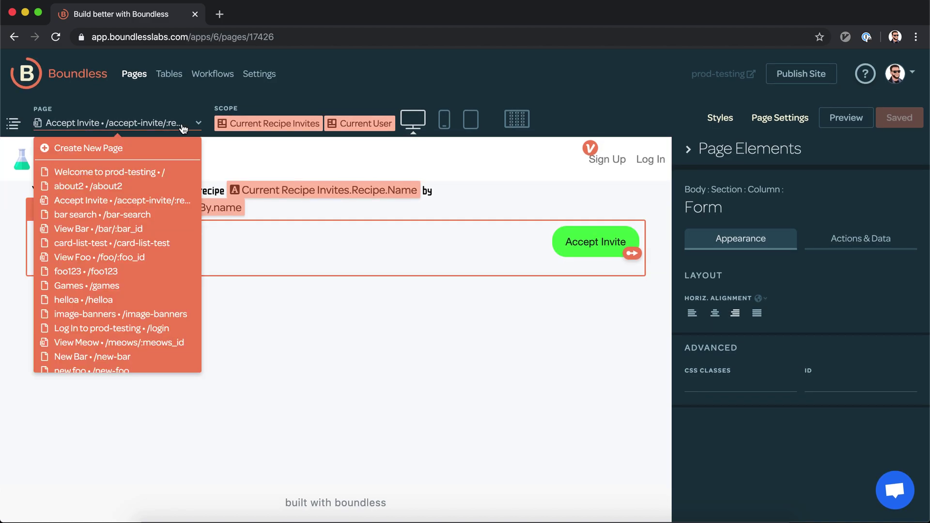
{"action": "scroll", "coordinate": [145, 237], "scroll_direction": "down", "scroll_amount": 5}
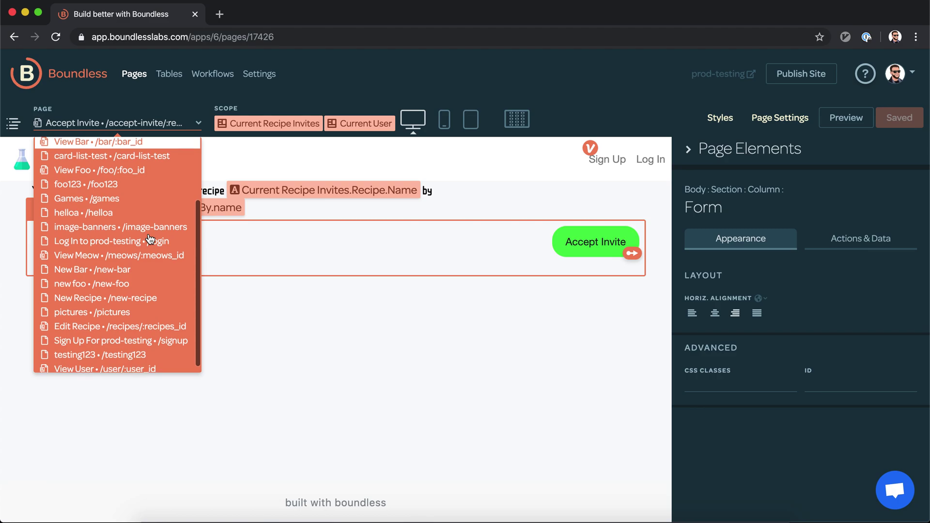
{"action": "left_click", "coordinate": [117, 319]}
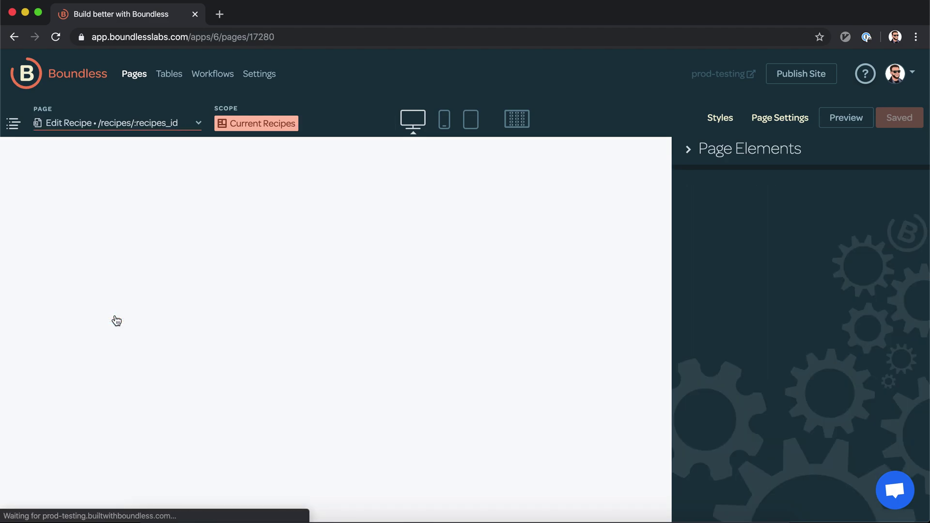
Step: Add a Send Email workflow to the Invite Collaborators Create button
{"action": "scroll", "coordinate": [160, 300], "scroll_direction": "down", "scroll_amount": 1}
{"action": "scroll", "coordinate": [167, 296], "scroll_direction": "down", "scroll_amount": 4}
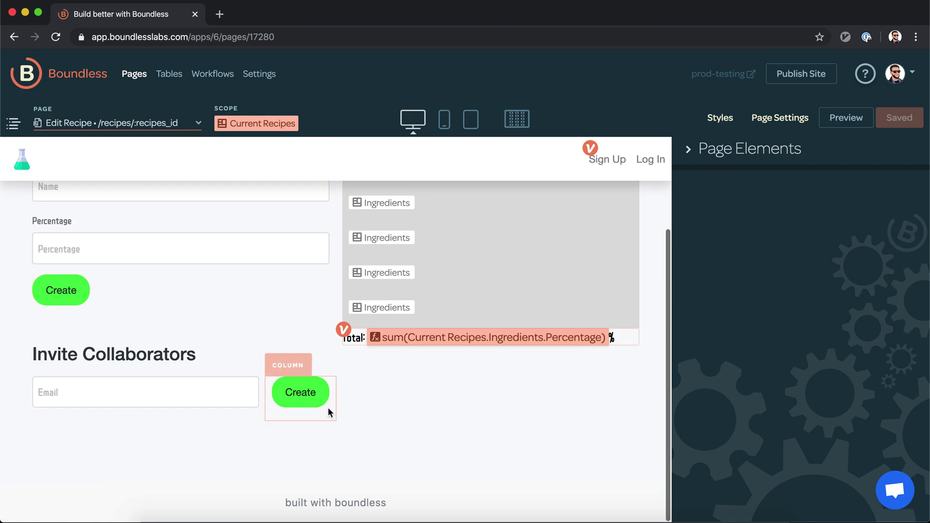
{"action": "left_click", "coordinate": [307, 399]}
{"action": "scroll", "coordinate": [759, 418], "scroll_direction": "down", "scroll_amount": 3}
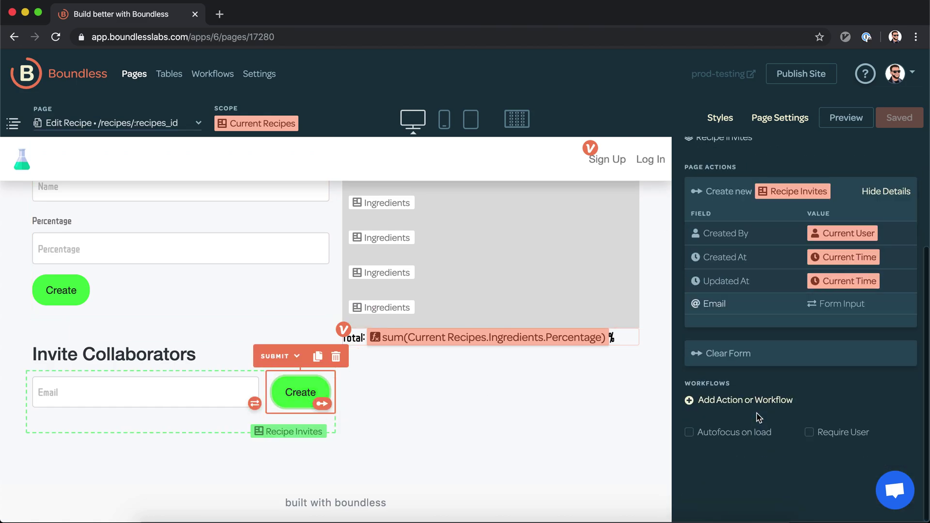
{"action": "left_click", "coordinate": [757, 400]}
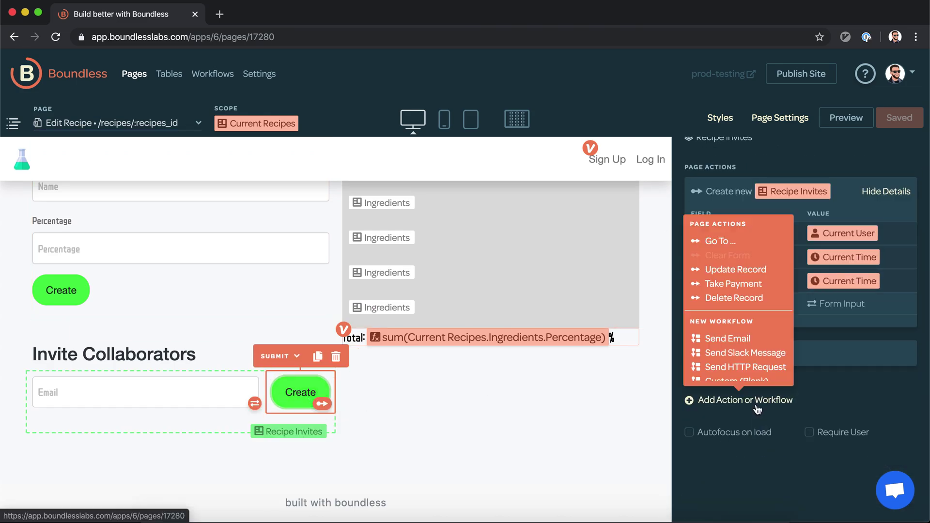
{"action": "left_click", "coordinate": [763, 339]}
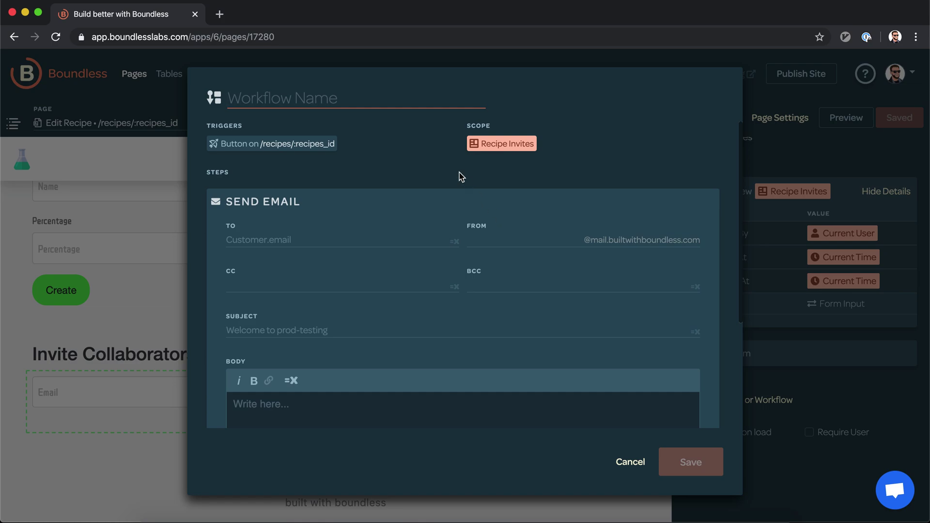
Step: Name the Send Email workflow 'Recipe Invite'
{"action": "type", "text": "Email"}
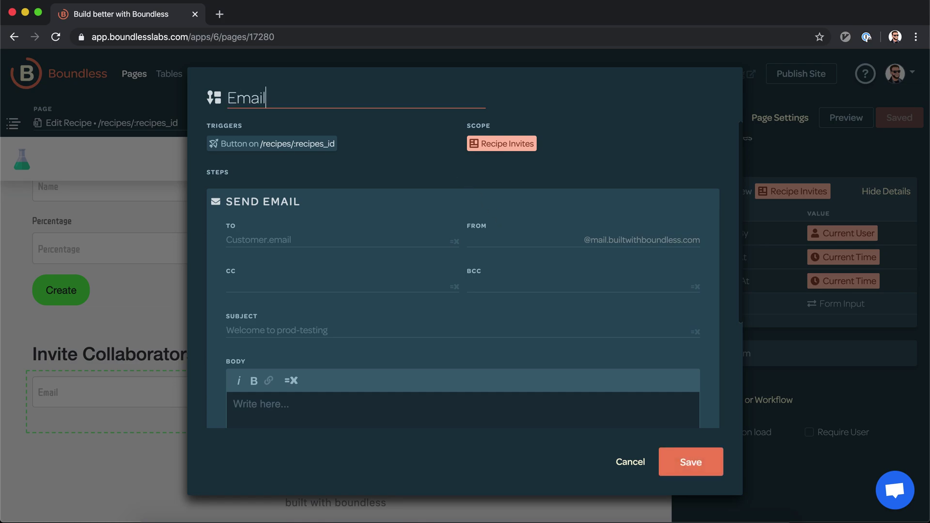
{"action": "key", "text": "super+a"}
{"action": "key", "text": "BackSpace"}
{"action": "type", "text": "Recipe Invite"}
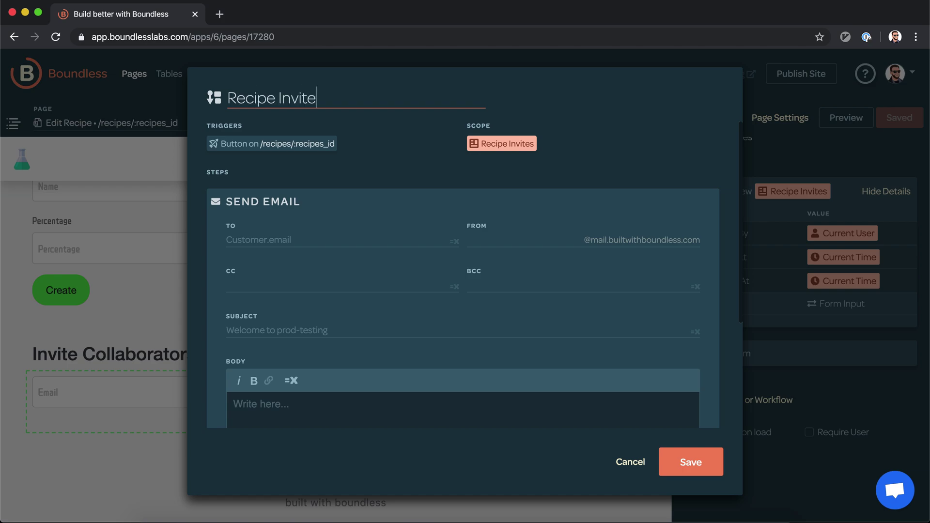
{"action": "left_click", "coordinate": [458, 178]}
Step: Address the email to Current Recipe Invites.Email with sender 'test'
{"action": "scroll", "coordinate": [458, 178], "scroll_direction": "down", "scroll_amount": 2}
{"action": "left_click", "coordinate": [378, 185]}
{"action": "type", "text": "=Current Recipe Invites"}
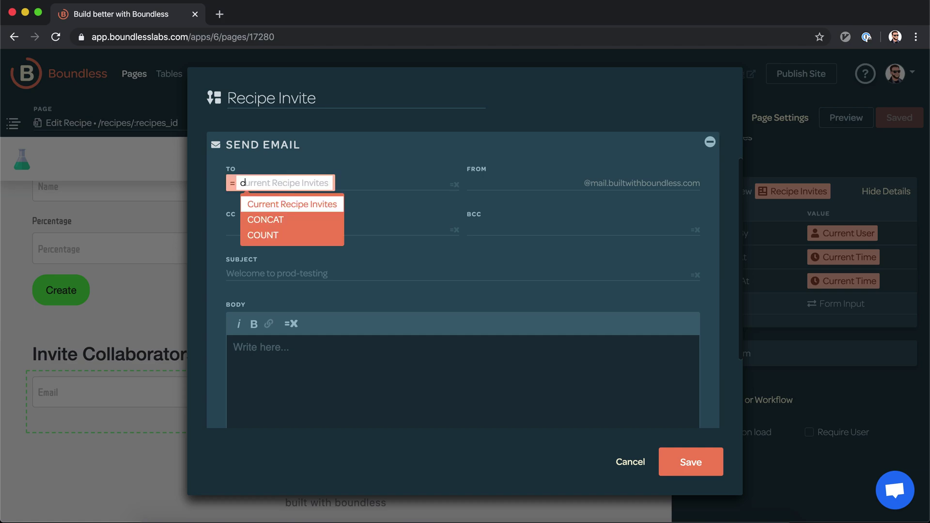
{"action": "type", "text": ".em"}
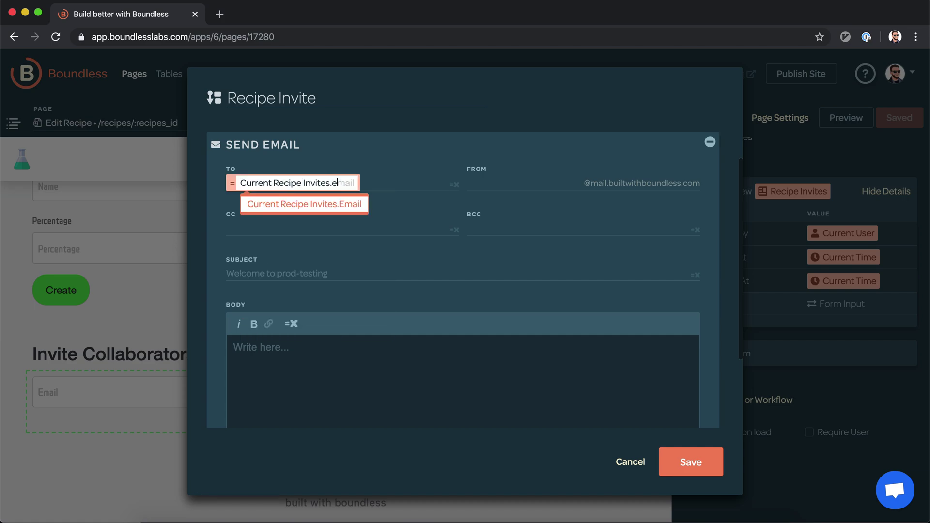
{"action": "key", "text": "Return"}
{"action": "left_click", "coordinate": [488, 181]}
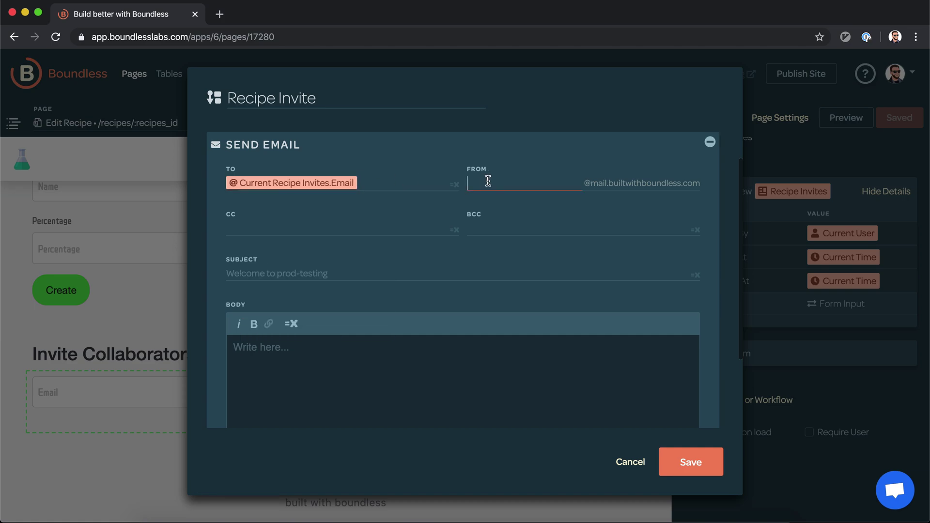
{"action": "type", "text": "testing"}
{"action": "left_click", "coordinate": [293, 227]}
{"action": "left_click", "coordinate": [306, 270]}
{"action": "scroll", "coordinate": [306, 270], "scroll_direction": "down", "scroll_amount": 3}
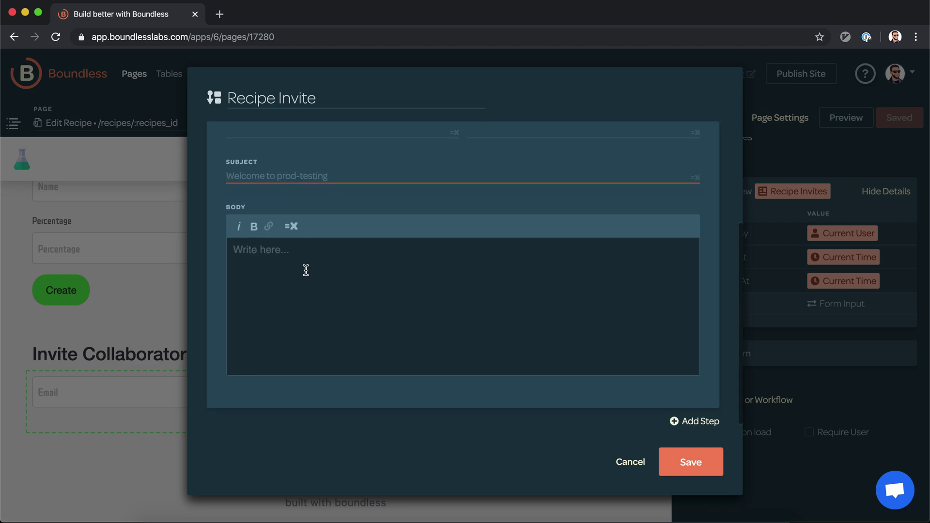
Step: Set the subject to 'You've been invited to collaborate on a recipe!' and start the body with 'Click here'
{"action": "type", "text": "You've been invited to co"}
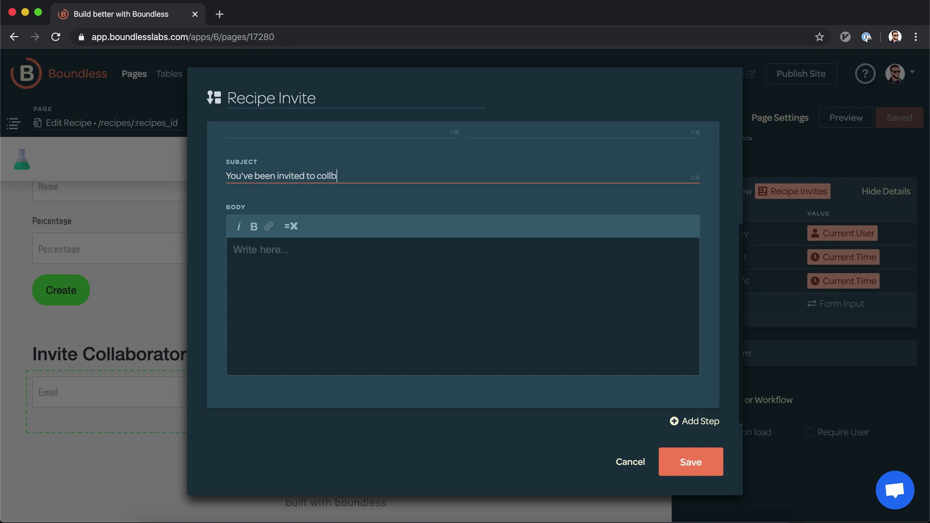
{"action": "type", "text": "llaborate on a recipe!"}
{"action": "left_click", "coordinate": [353, 328]}
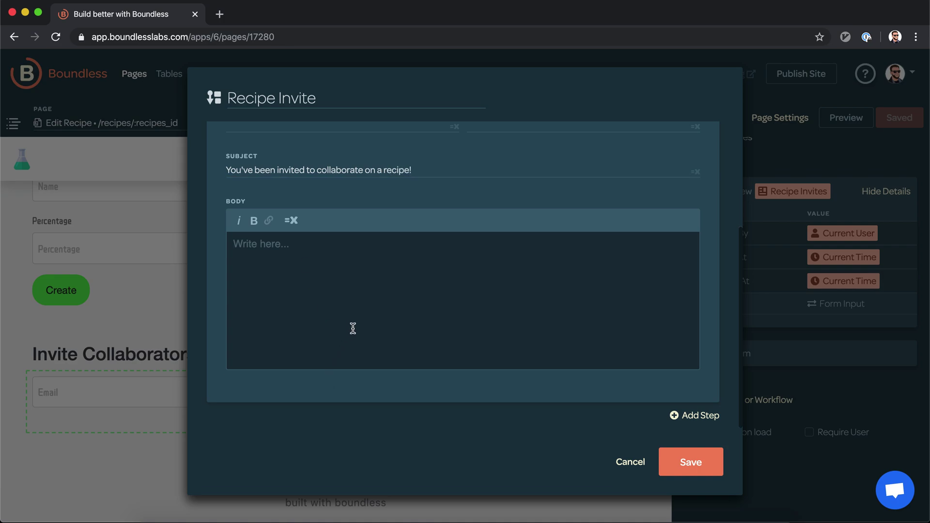
{"action": "type", "text": "Click here"}
Step: Link the 'Click here' text to the Accept Invite page using Current Recipe Invites data
{"action": "key", "text": "super+a"}
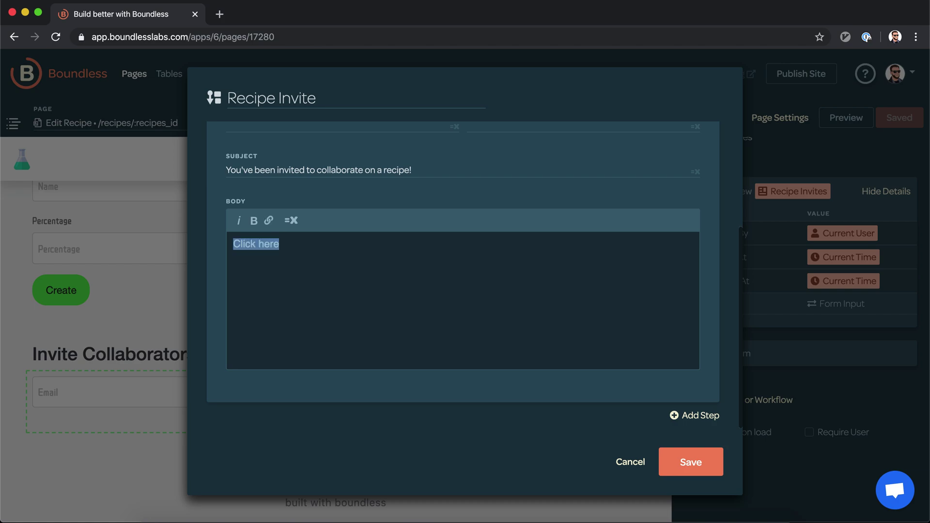
{"action": "left_click", "coordinate": [269, 222]}
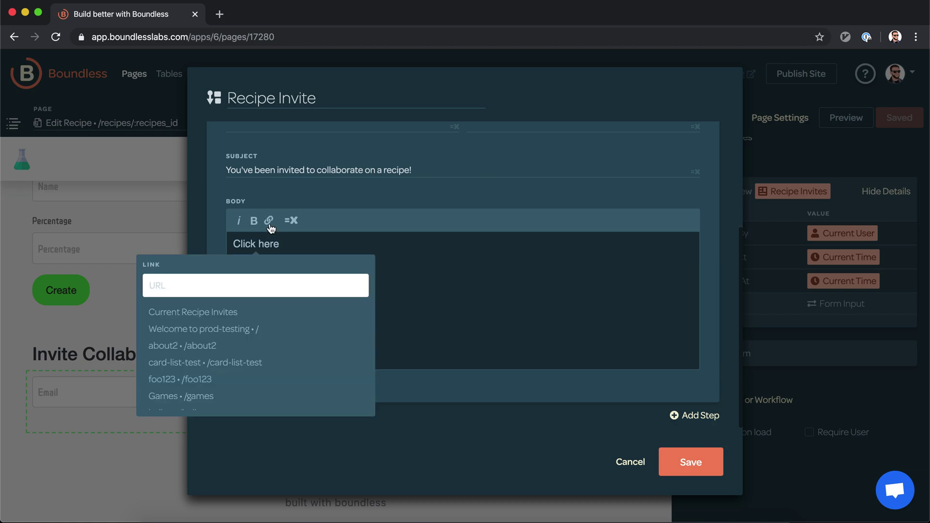
{"action": "left_click", "coordinate": [236, 314]}
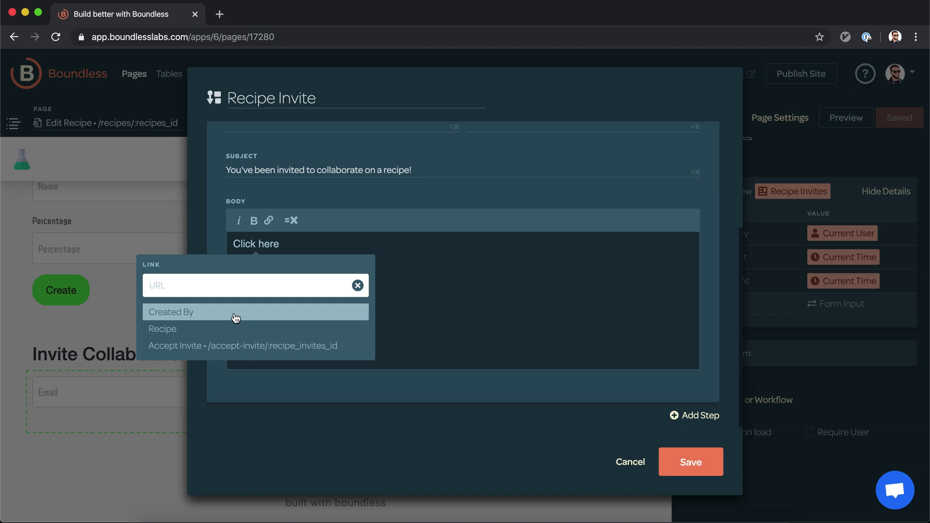
{"action": "left_click", "coordinate": [222, 348]}
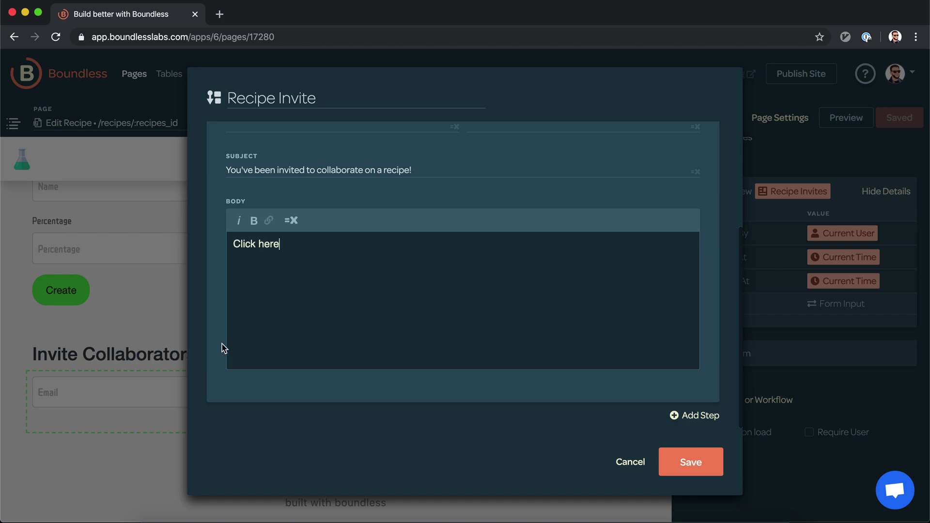
{"action": "left_click", "coordinate": [256, 245]}
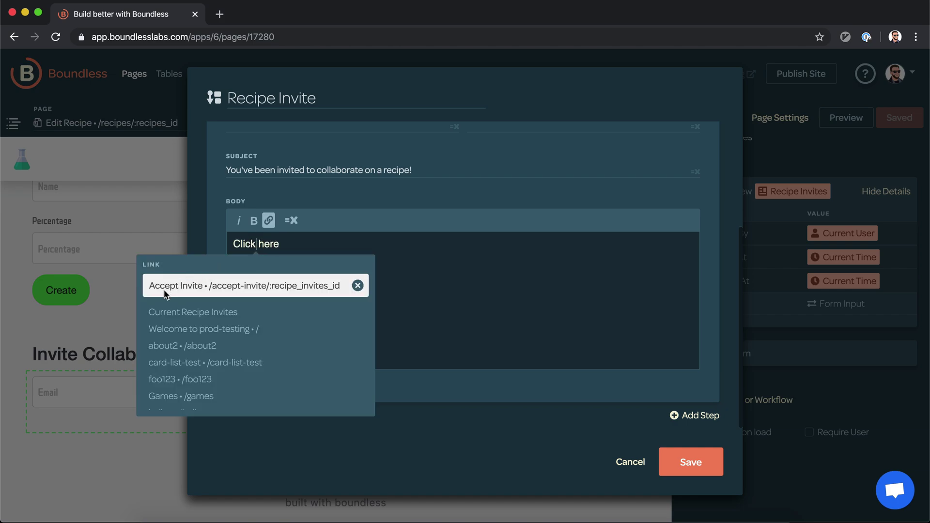
{"action": "left_click", "coordinate": [418, 244]}
Step: Finish the body with 'to accept the invite!' and save the Recipe Invite workflow
{"action": "type", "text": "to accept the invite!"}
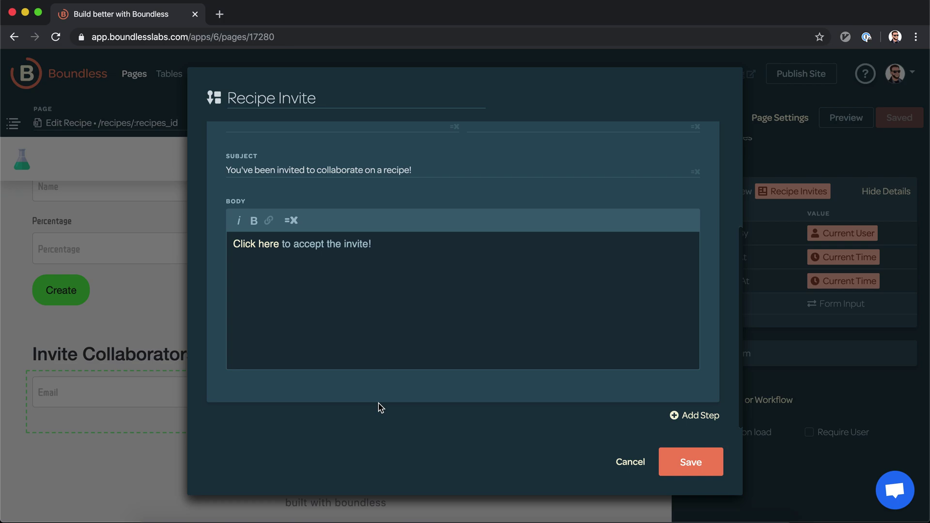
{"action": "scroll", "coordinate": [387, 333], "scroll_direction": "up", "scroll_amount": 4}
{"action": "scroll", "coordinate": [386, 331], "scroll_direction": "up", "scroll_amount": 2}
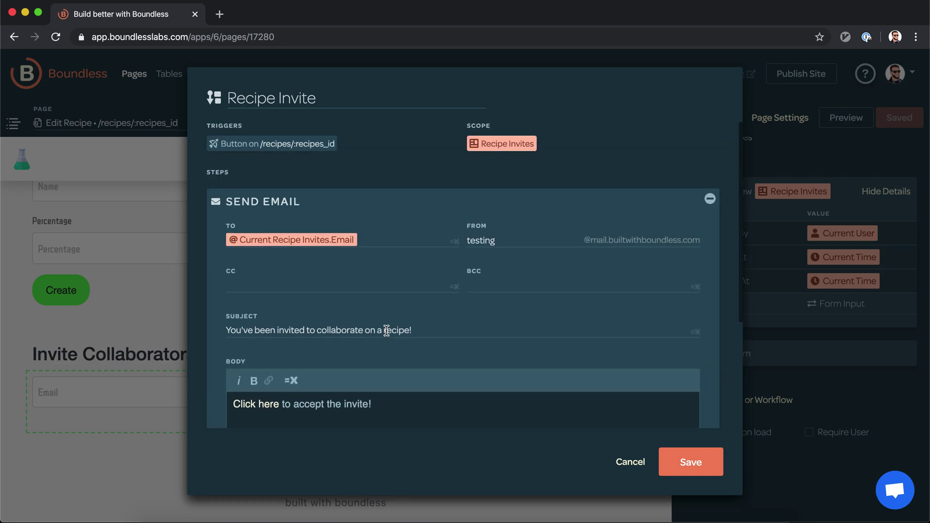
{"action": "scroll", "coordinate": [386, 331], "scroll_direction": "down", "scroll_amount": 5}
{"action": "left_click", "coordinate": [691, 462]}
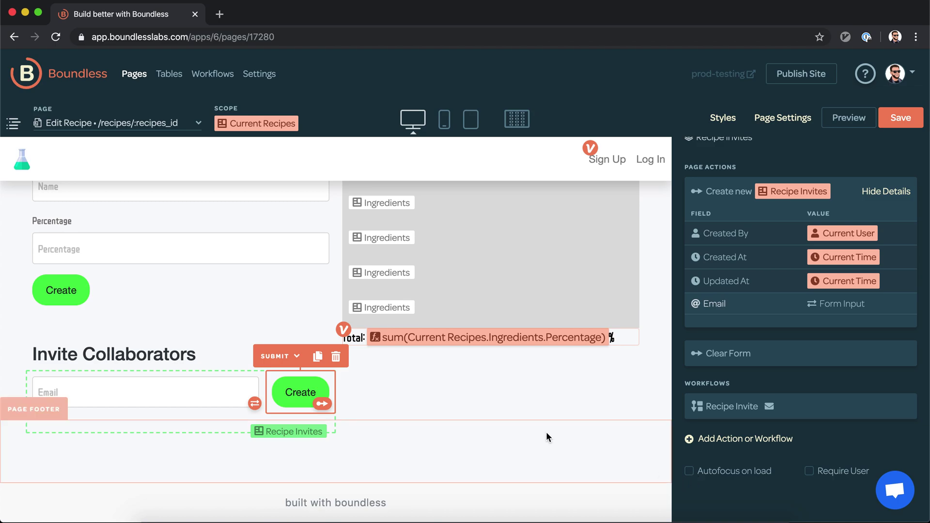
Step: Save the Edit Recipe page, go to Tables, and publish the site
{"action": "left_click", "coordinate": [903, 118]}
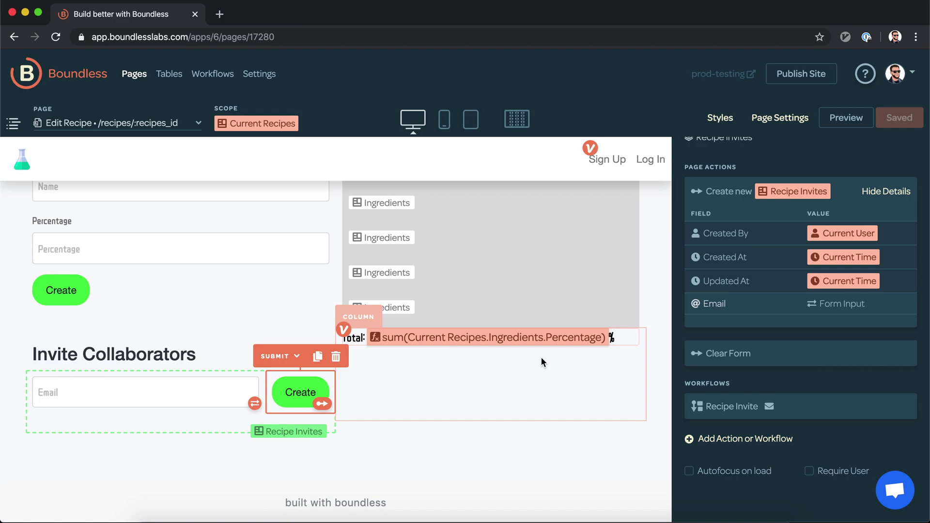
{"action": "scroll", "coordinate": [541, 357], "scroll_direction": "up", "scroll_amount": 5}
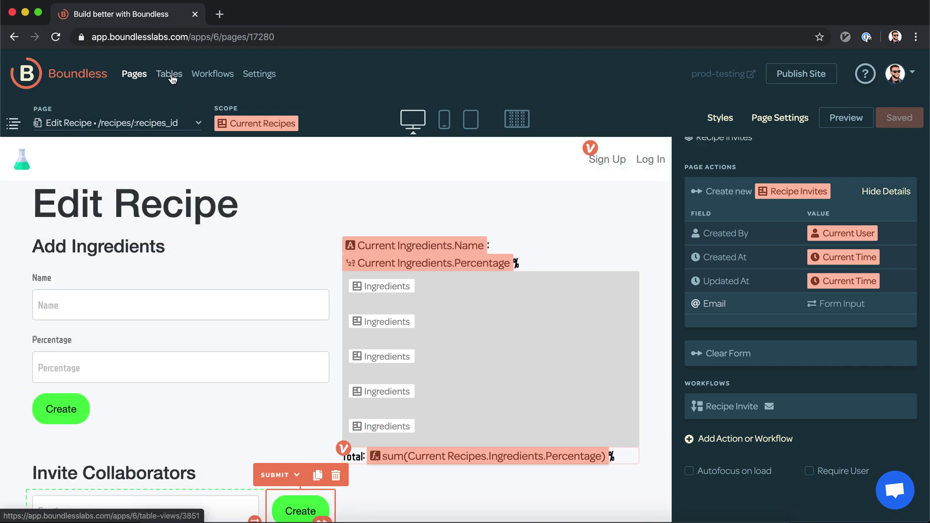
{"action": "left_click", "coordinate": [169, 74]}
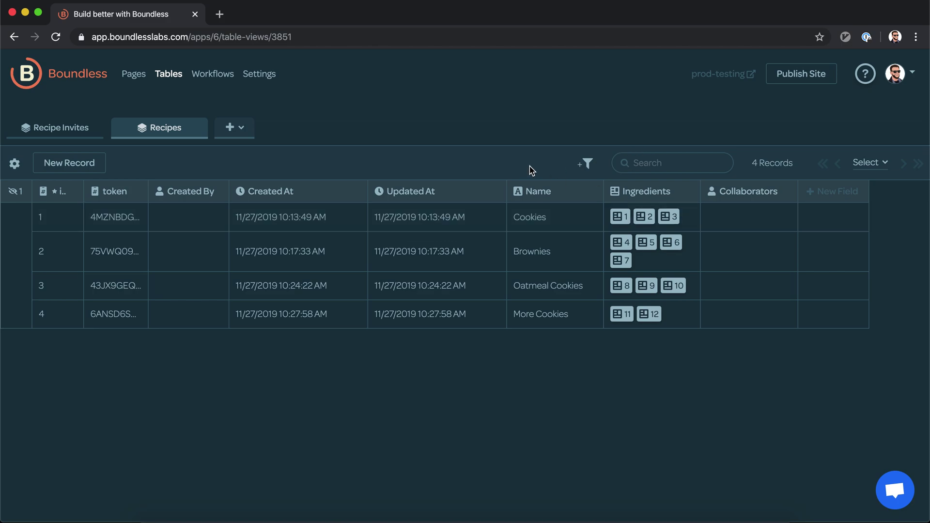
{"action": "left_click", "coordinate": [797, 74]}
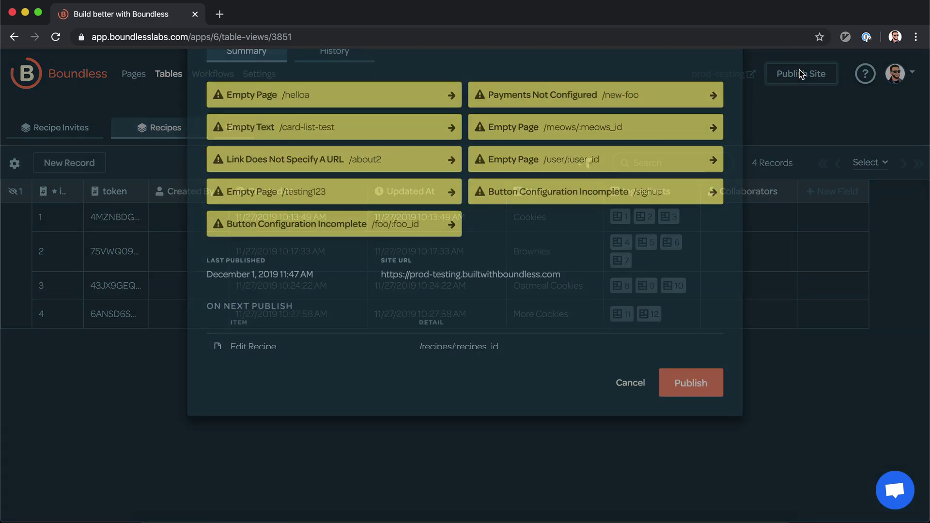
{"action": "left_click", "coordinate": [702, 473]}
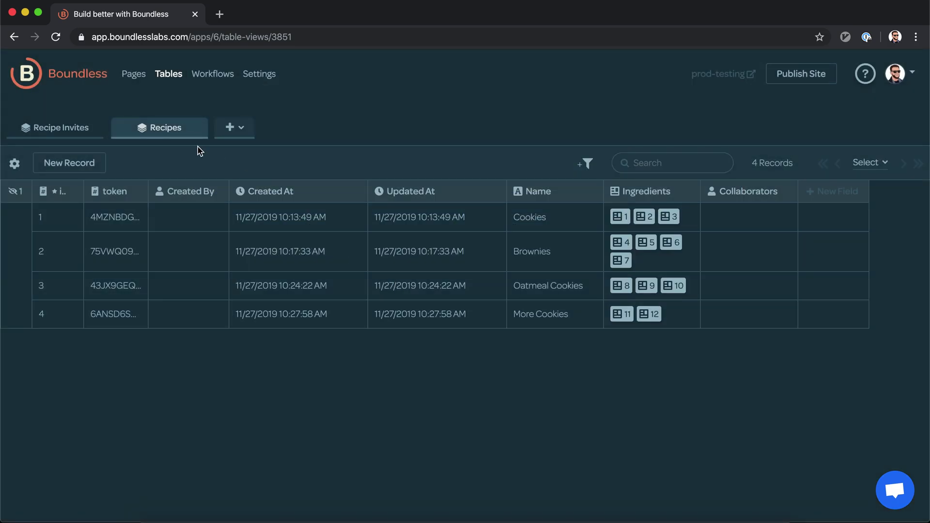
Step: Check Recipe Invites, then open the Cookies record's live Edit Recipe page from the Recipes table
{"action": "left_click", "coordinate": [76, 130]}
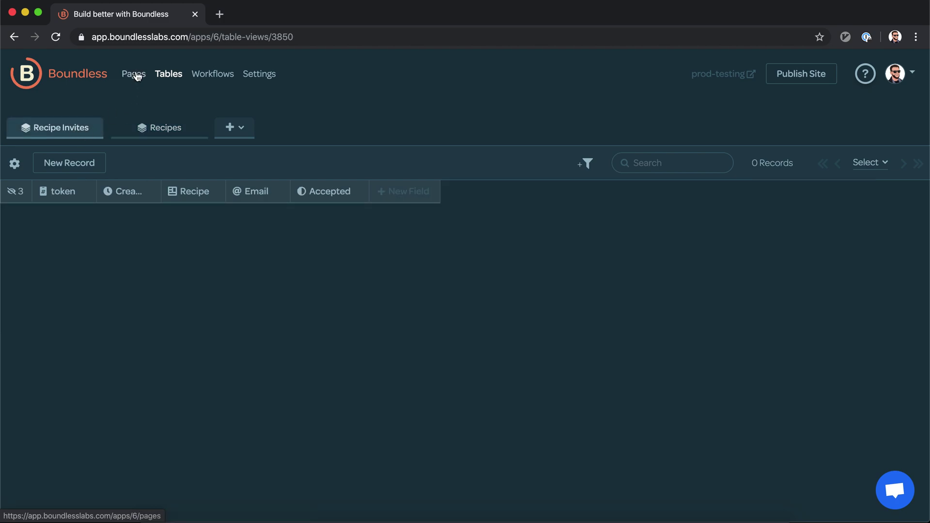
{"action": "left_click", "coordinate": [137, 76]}
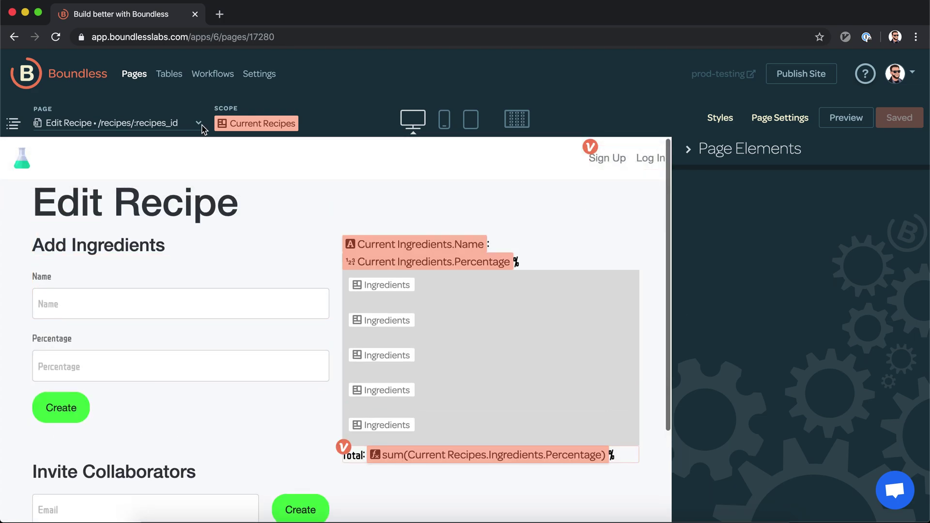
{"action": "scroll", "coordinate": [185, 297], "scroll_direction": "down", "scroll_amount": 3}
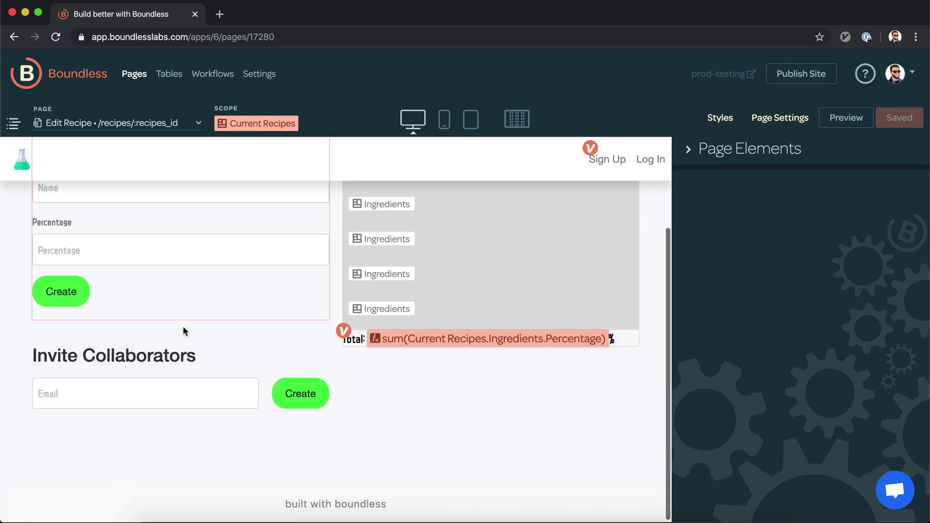
{"action": "left_click", "coordinate": [176, 80]}
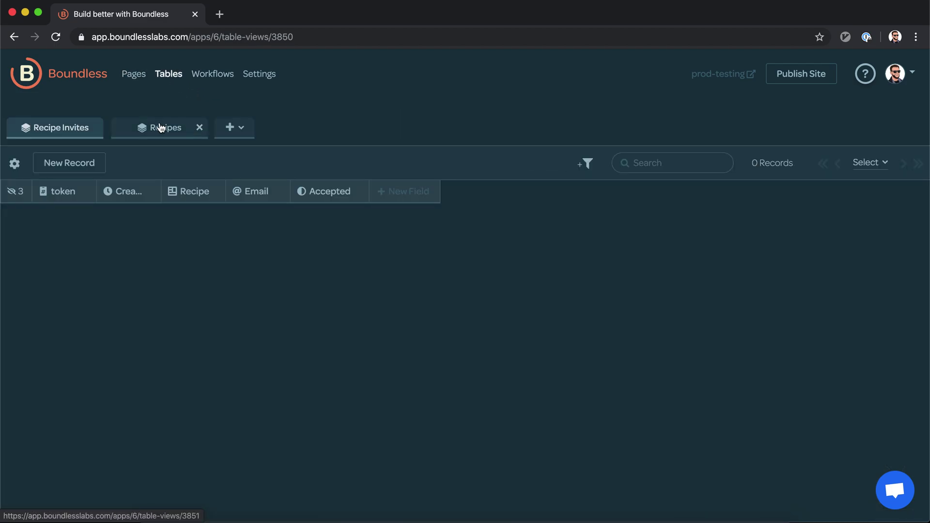
{"action": "left_click", "coordinate": [162, 127]}
{"action": "left_click", "coordinate": [204, 224]}
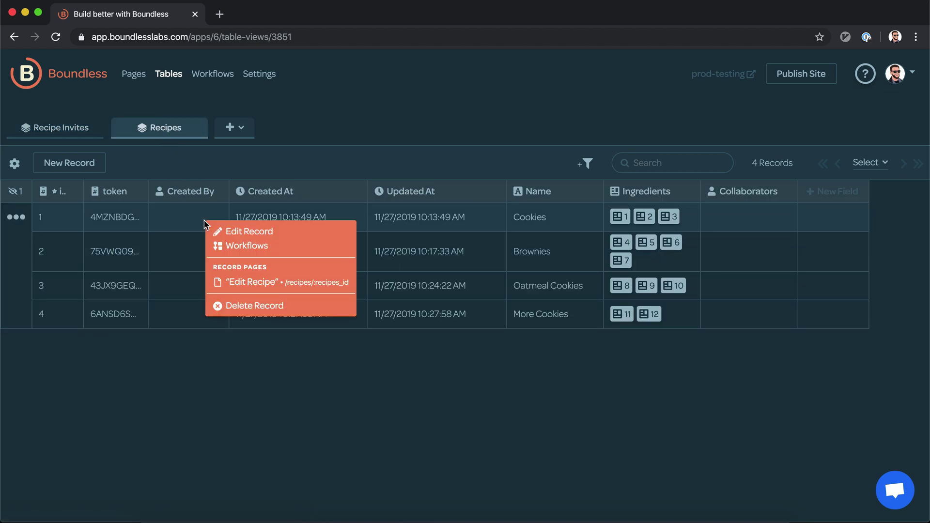
{"action": "left_click", "coordinate": [242, 282]}
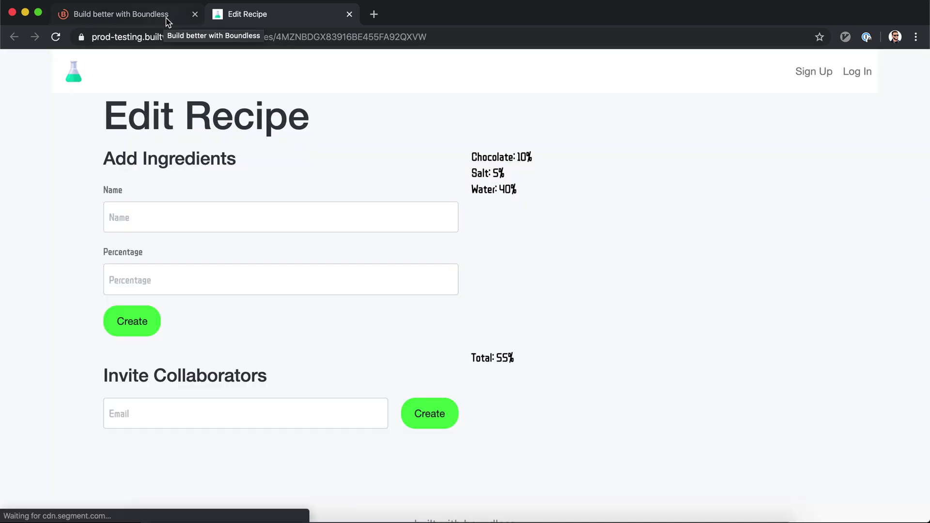
Step: Sign up with the user's name, e-mail address and password, then submit the form
{"action": "left_click", "coordinate": [825, 73]}
{"action": "left_click", "coordinate": [488, 128]}
{"action": "type", "text": "Steve"}
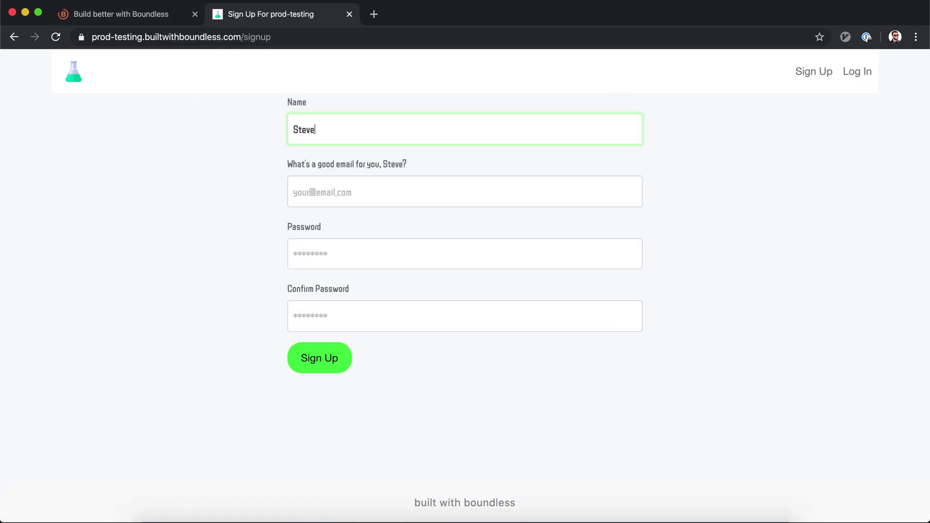
{"action": "key", "text": "Tab"}
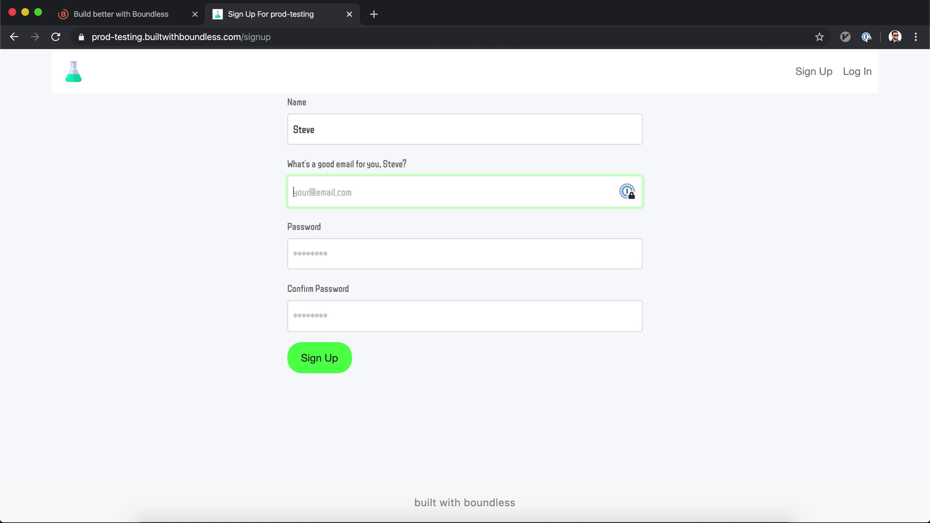
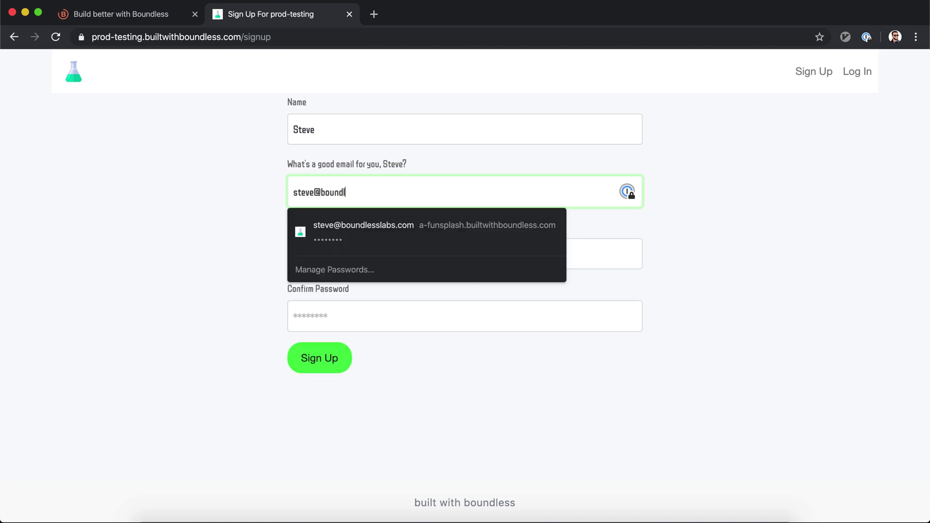
{"action": "key", "text": "Tab"}
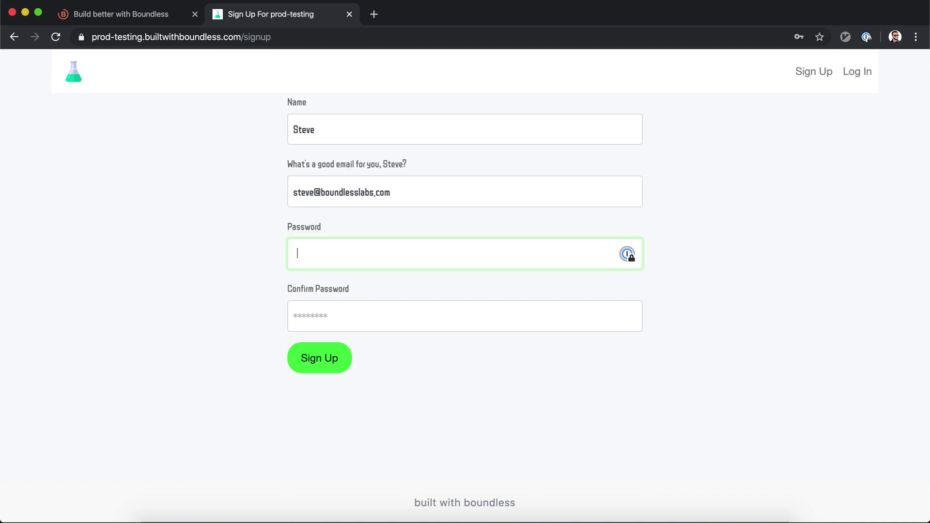
{"action": "key", "text": "Tab"}
{"action": "type", "text": "pa"}
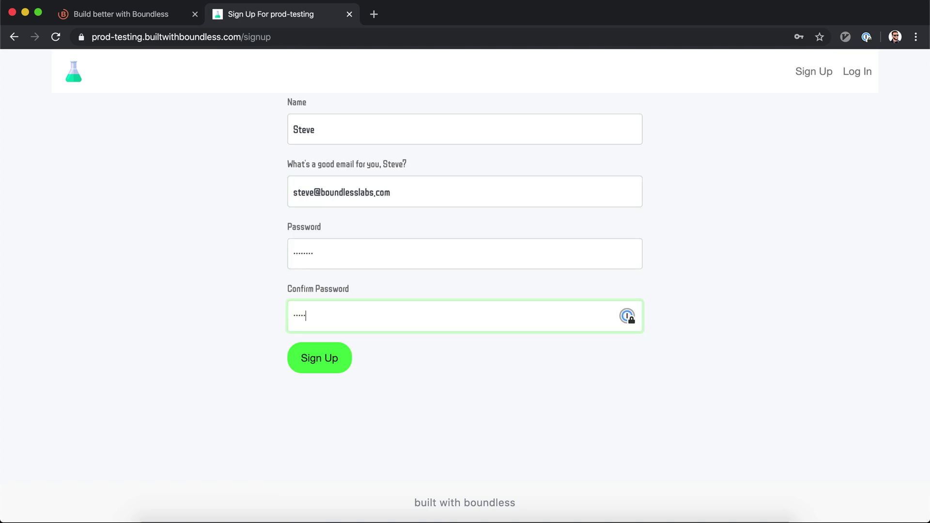
{"action": "key", "text": "Return"}
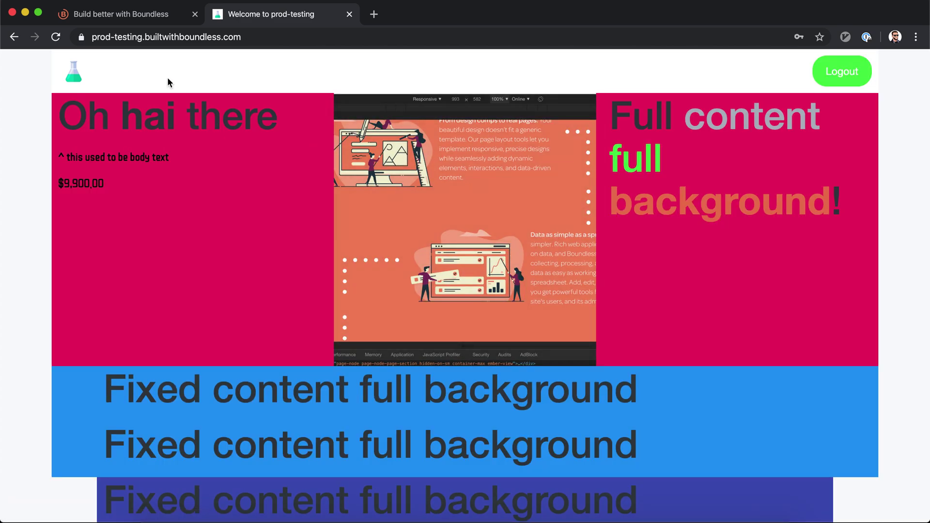
Step: Go back to the Cookies recipe's Edit Recipe page via the browser history
{"action": "right_click", "coordinate": [15, 39]}
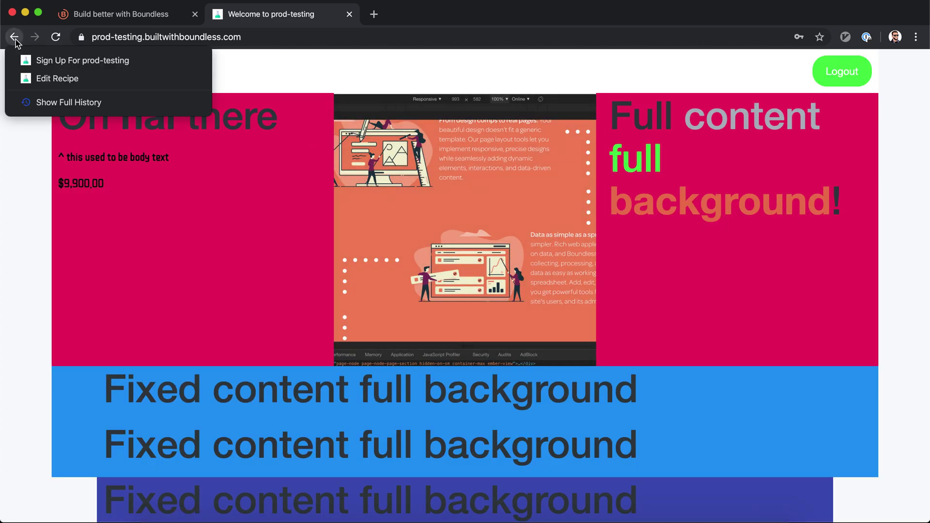
{"action": "left_click", "coordinate": [19, 77]}
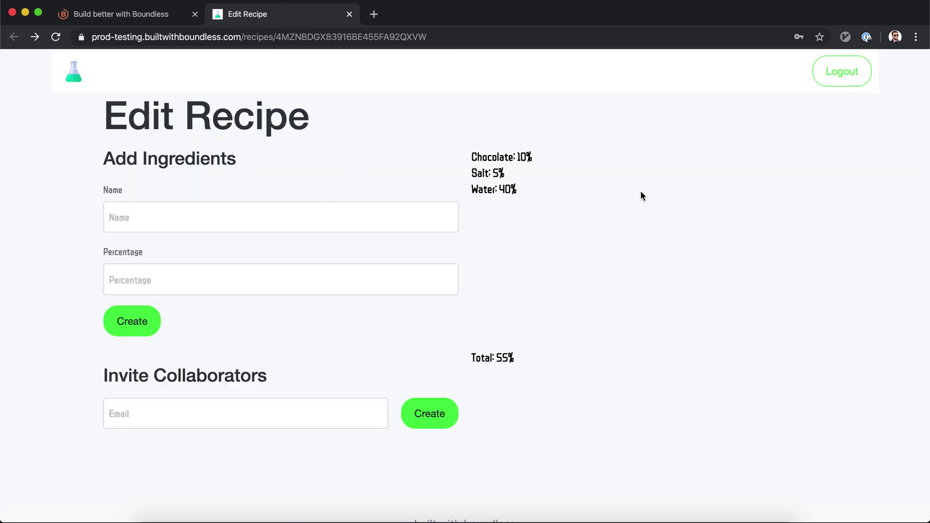
{"action": "scroll", "coordinate": [535, 144], "scroll_direction": "down", "scroll_amount": 1}
Step: Invite a test e-mail address as collaborator, then return to the Boundless builder tab
{"action": "left_click", "coordinate": [227, 384]}
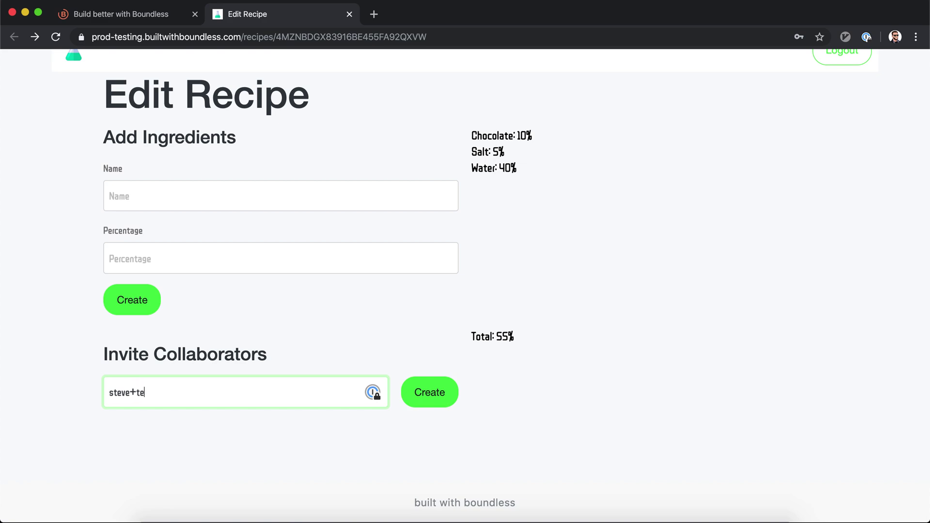
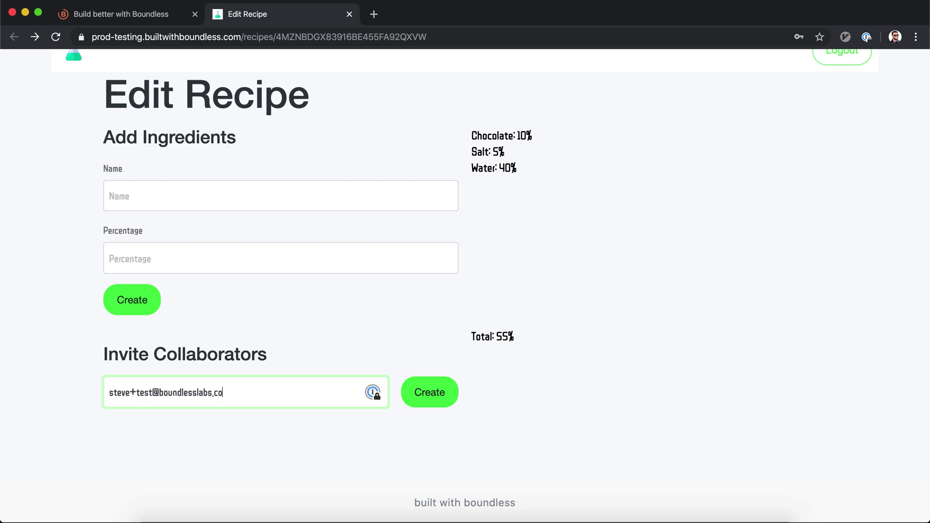
{"action": "left_click", "coordinate": [424, 397]}
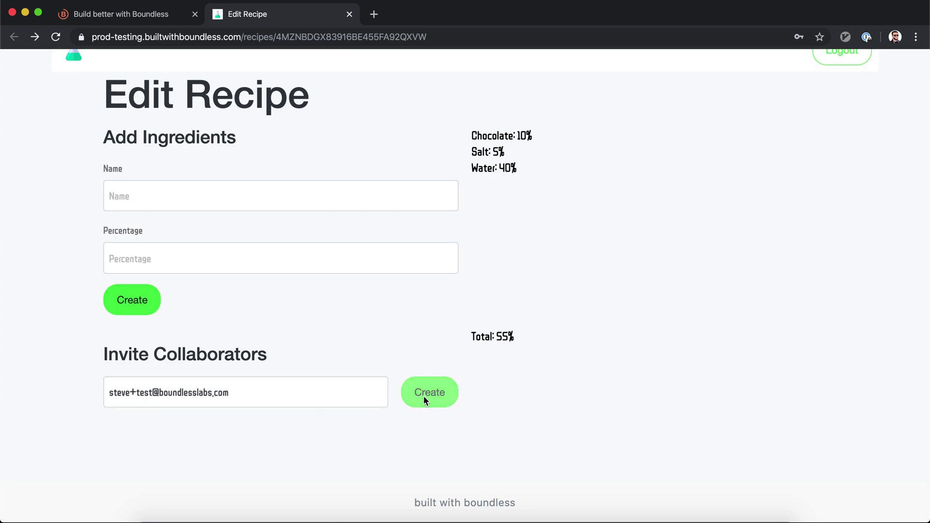
{"action": "left_click", "coordinate": [146, 14]}
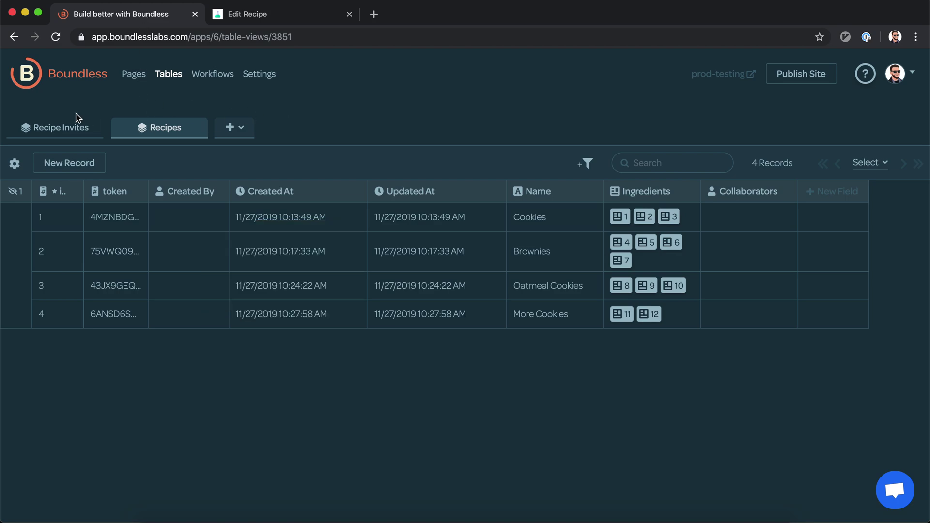
Step: Open the new Recipe Invites record's workflow history and select the accept-invite link in the sent e-mail
{"action": "left_click", "coordinate": [49, 129]}
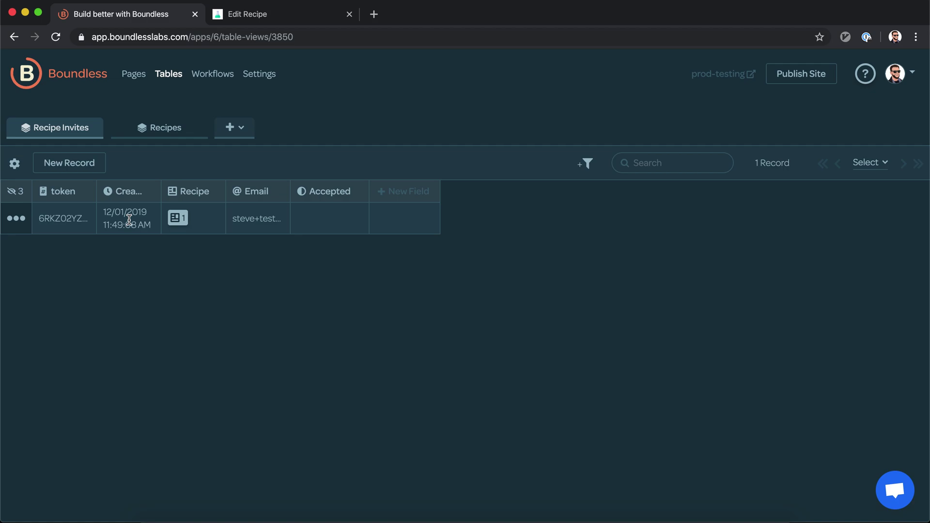
{"action": "right_click", "coordinate": [128, 219]}
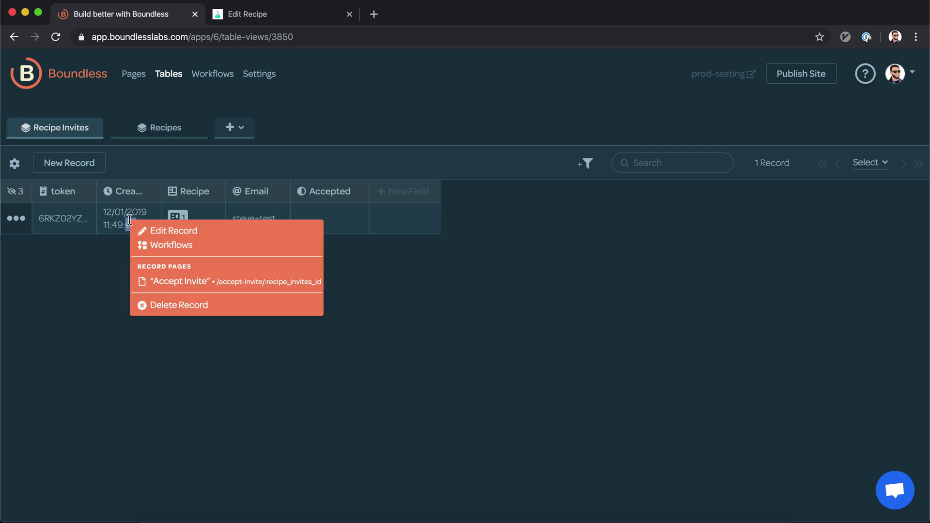
{"action": "left_click", "coordinate": [154, 246]}
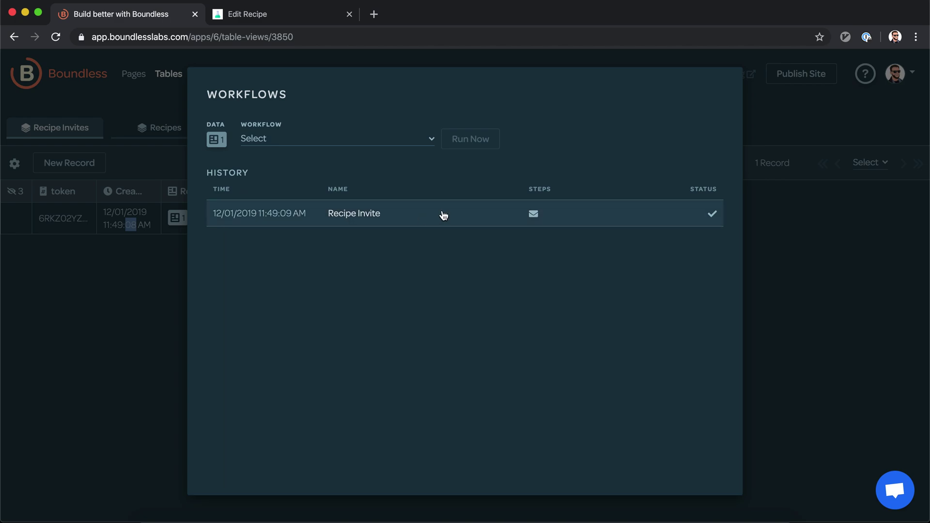
{"action": "left_click", "coordinate": [441, 215]}
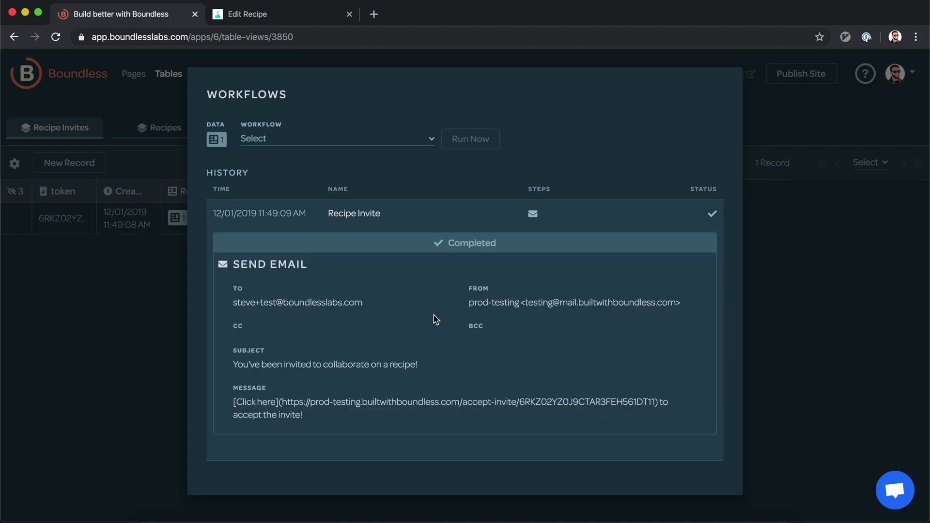
{"action": "double_click", "coordinate": [290, 406]}
{"action": "left_click", "coordinate": [632, 405], "text": "shift"}
{"action": "key", "text": "super+c"}
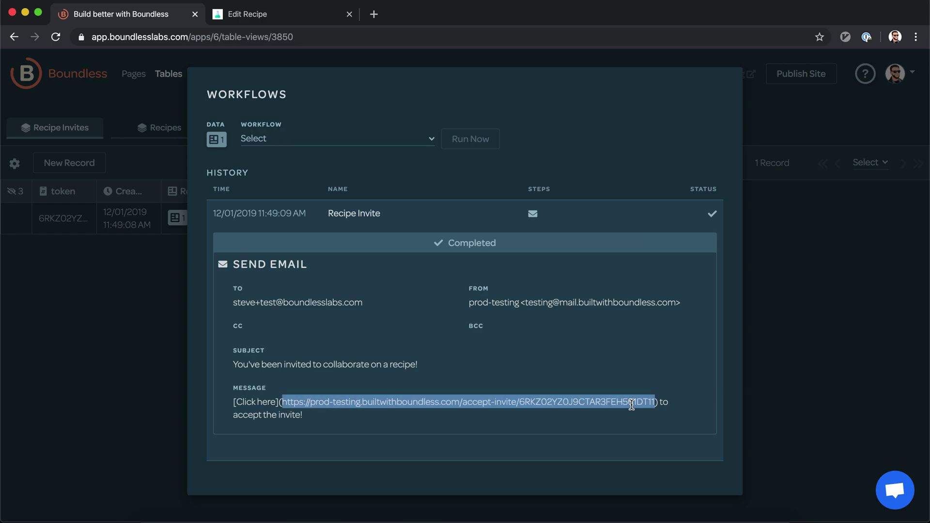
Step: Open the copied invite link in a new private browsing window
{"action": "key", "text": "super+shift+n"}
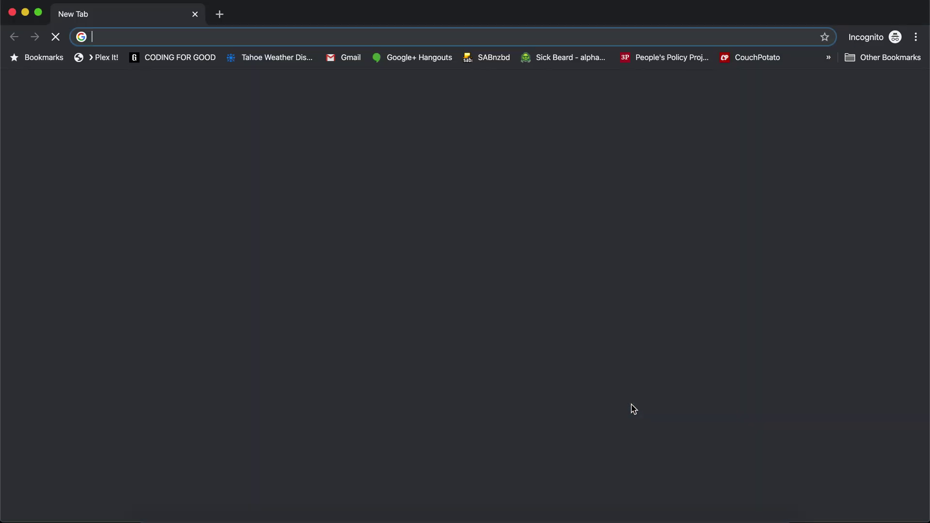
{"action": "key", "text": "super+v"}
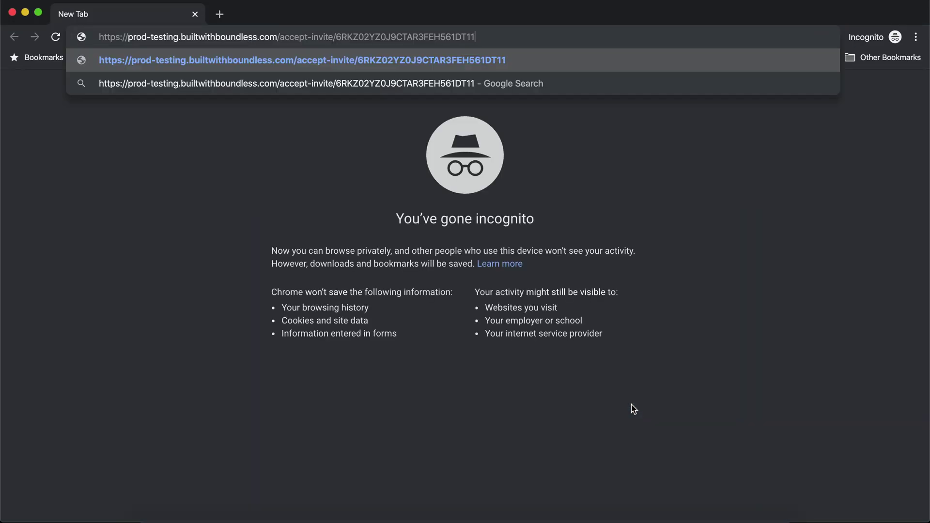
{"action": "key", "text": "Return"}
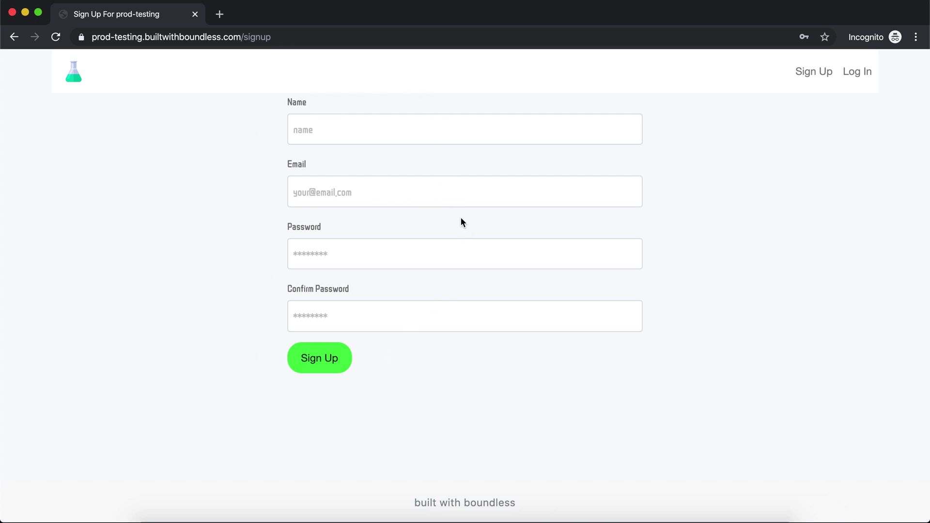
Step: Sign up a new test account with a name, a boundlesslabs.com e-mail and a confirmed password
{"action": "left_click", "coordinate": [428, 132]}
{"action": "type", "text": "Steve v2"}
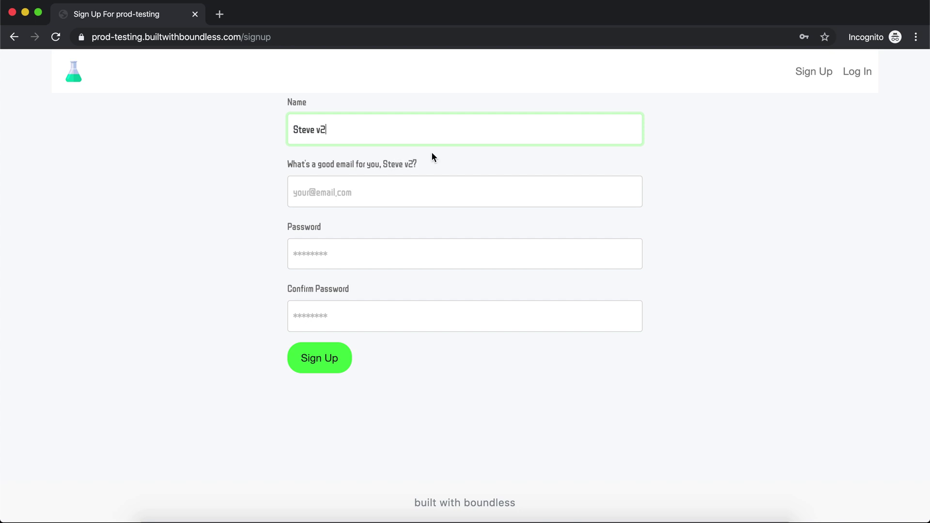
{"action": "left_click", "coordinate": [402, 187]}
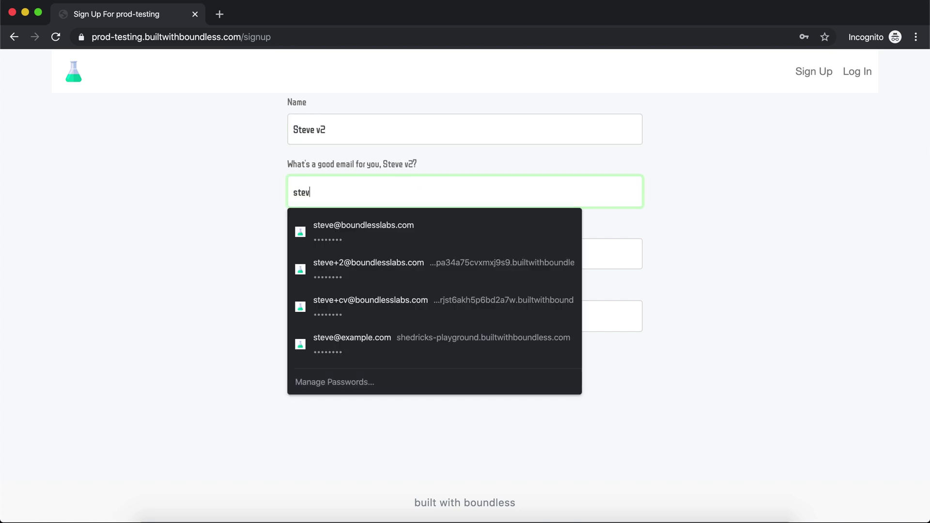
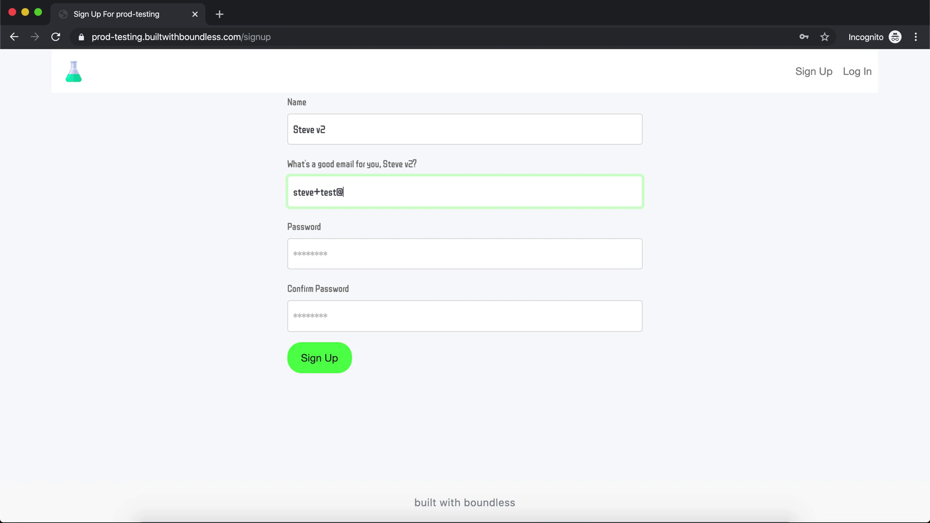
{"action": "key", "text": "Tab"}
{"action": "type", "text": "••••••••"}
{"action": "key", "text": "Tab"}
{"action": "type", "text": "••••••••"}
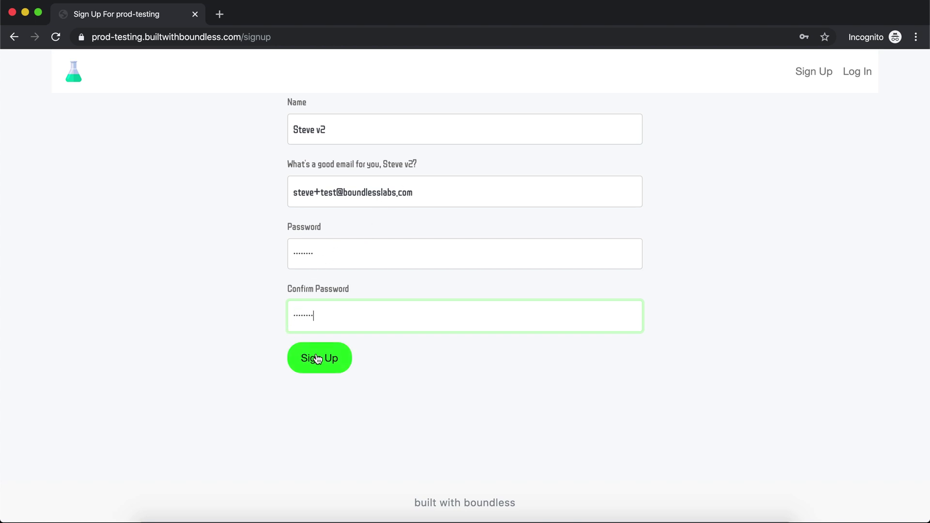
{"action": "left_click", "coordinate": [318, 358]}
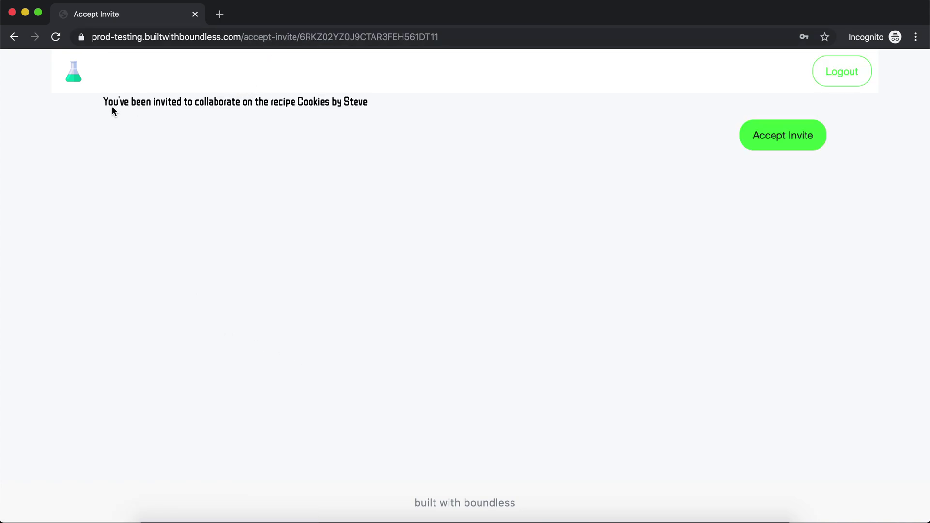
Step: Accept the invitation to collaborate on the Cookies recipe
{"action": "double_click", "coordinate": [314, 103]}
{"action": "left_click", "coordinate": [608, 191]}
{"action": "left_click", "coordinate": [784, 139]}
Step: Return to the Boundless builder, close the workflow history dialog and go to Pages
{"action": "key", "text": "super+grave"}
{"action": "left_click", "coordinate": [108, 250]}
{"action": "left_click", "coordinate": [145, 74]}
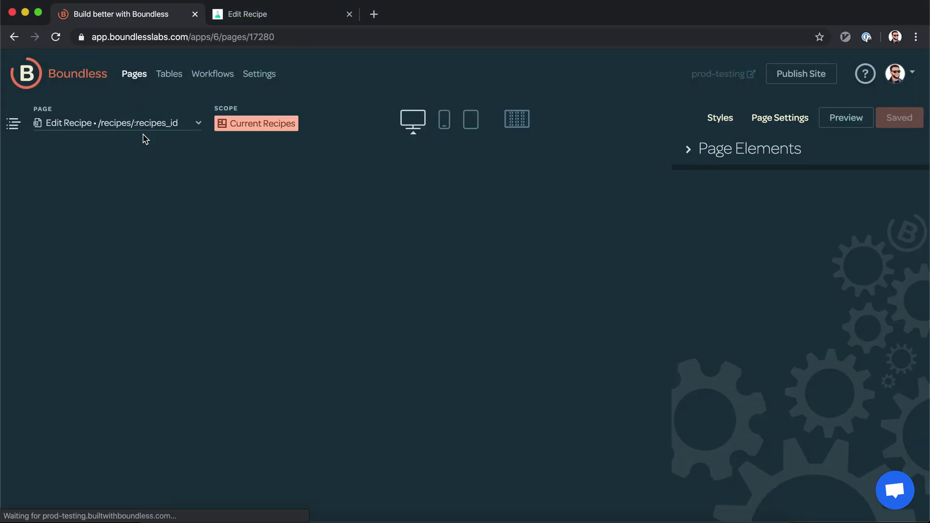
Step: Add a Go To action to the Accept Invite page's Accept Invite button
{"action": "left_click", "coordinate": [156, 129]}
{"action": "scroll", "coordinate": [133, 233], "scroll_direction": "down", "scroll_amount": 3}
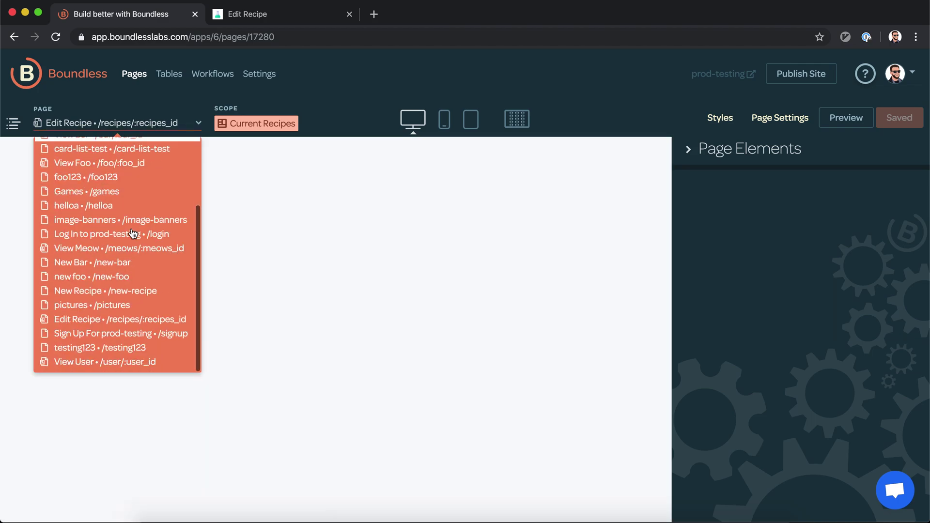
{"action": "scroll", "coordinate": [133, 235], "scroll_direction": "up", "scroll_amount": 5}
{"action": "scroll", "coordinate": [135, 214], "scroll_direction": "down", "scroll_amount": 1}
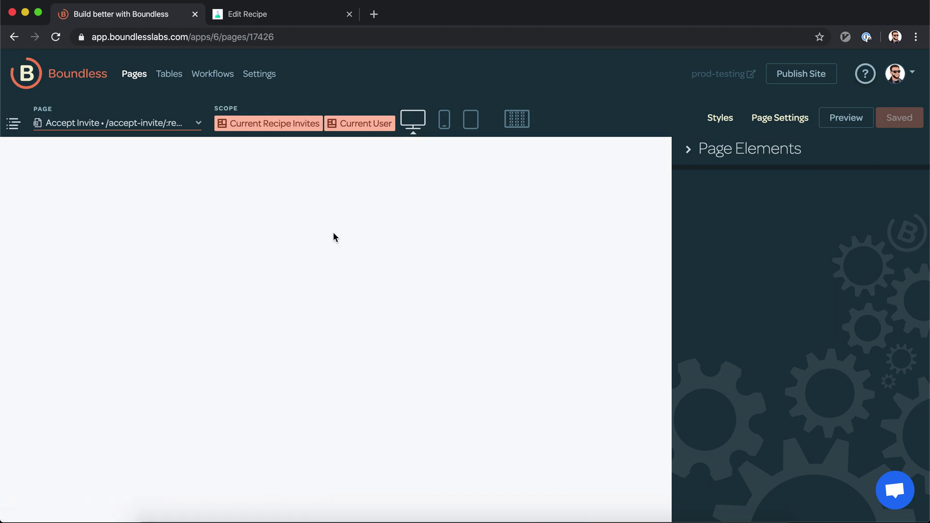
{"action": "left_click", "coordinate": [586, 245]}
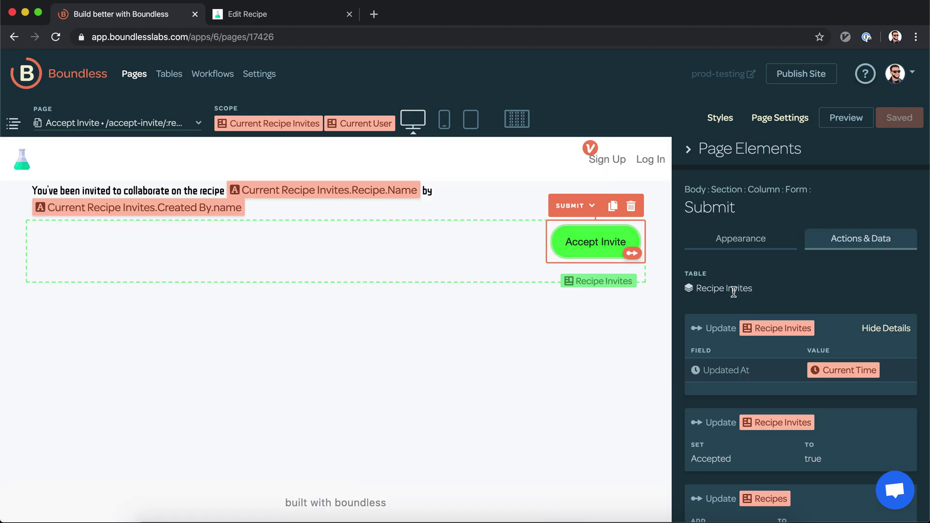
{"action": "scroll", "coordinate": [732, 291], "scroll_direction": "down", "scroll_amount": 5}
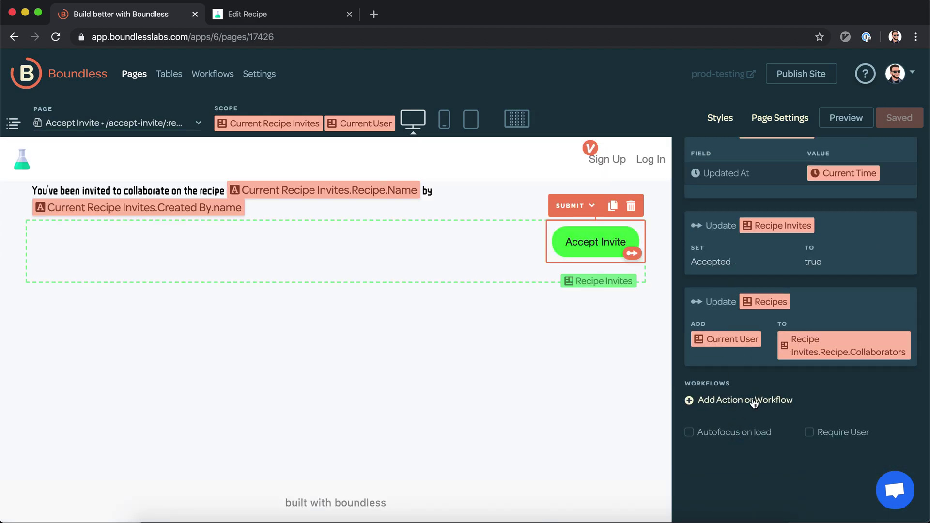
{"action": "left_click", "coordinate": [753, 402]}
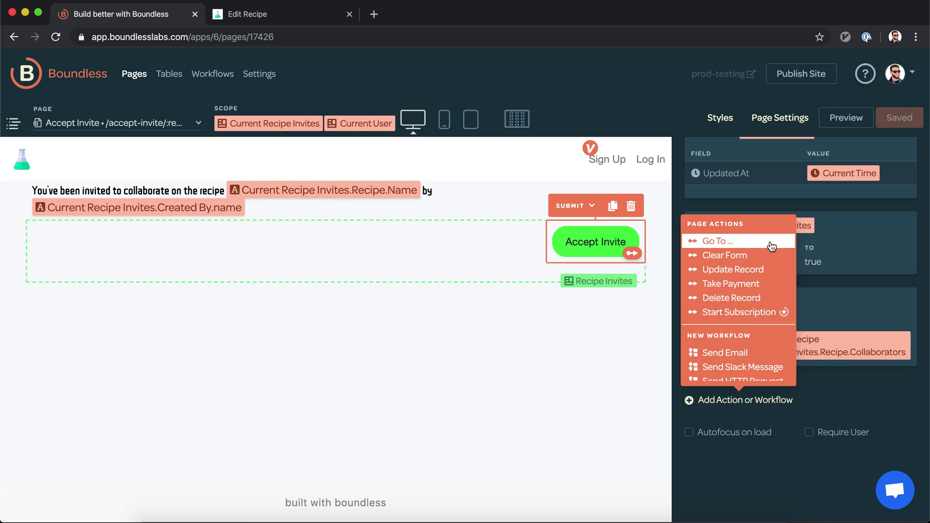
{"action": "left_click", "coordinate": [717, 241]}
Step: Point the redirect to Edit Recipe with id Current Recipe Invites.Recipe and save the page
{"action": "scroll", "coordinate": [773, 331], "scroll_direction": "down", "scroll_amount": 2}
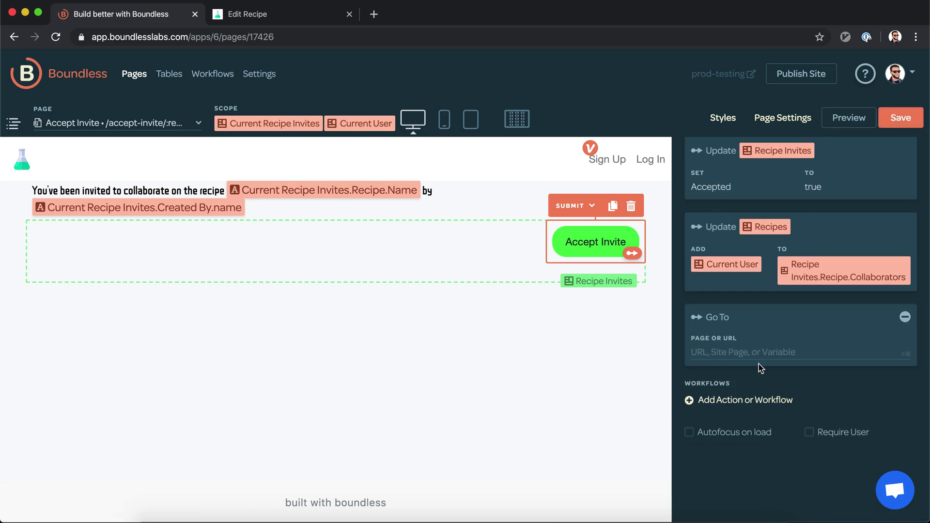
{"action": "left_click", "coordinate": [768, 352]}
{"action": "type", "text": "reci"}
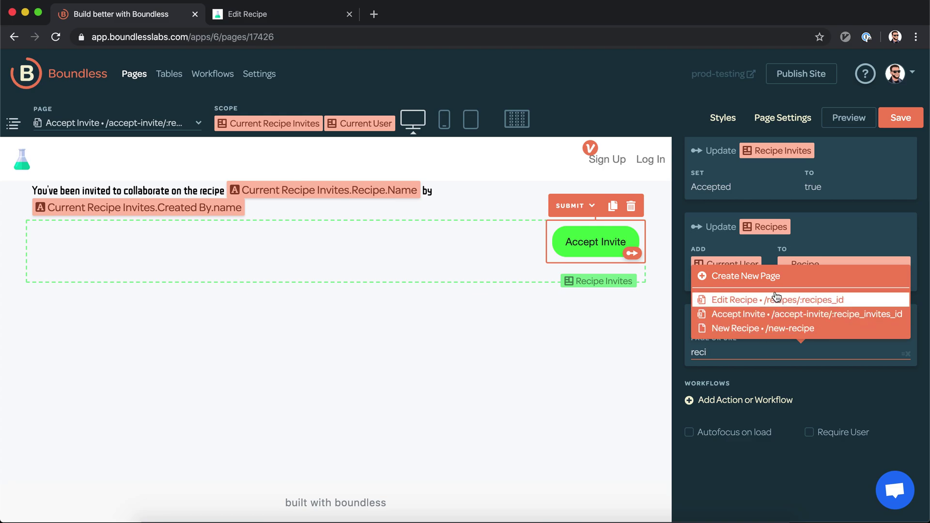
{"action": "left_click", "coordinate": [778, 300]}
{"action": "left_click", "coordinate": [767, 357]}
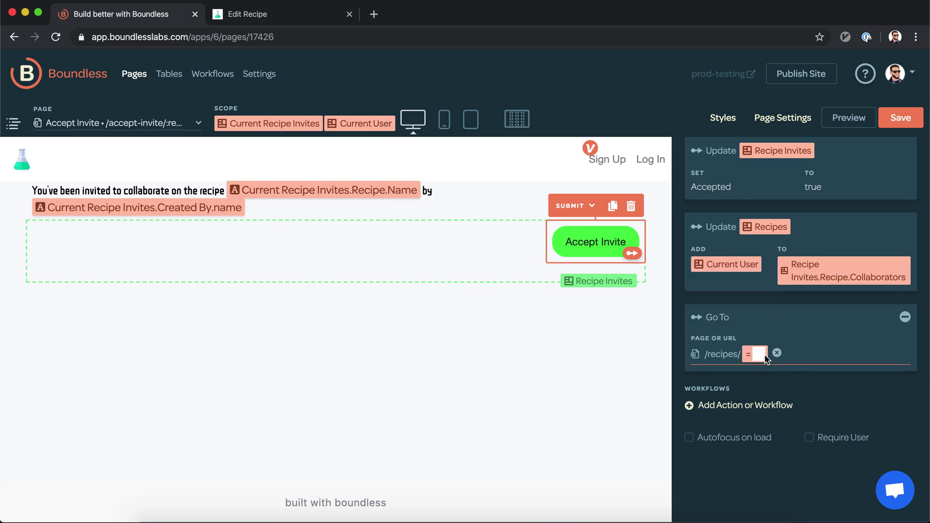
{"action": "type", "text": "Current Recipe Invites.Recipe"}
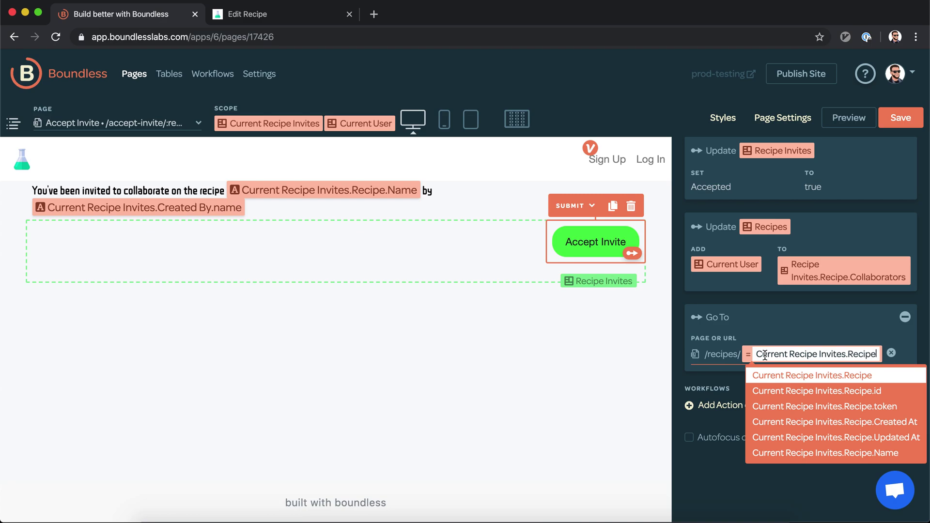
{"action": "key", "text": "Return"}
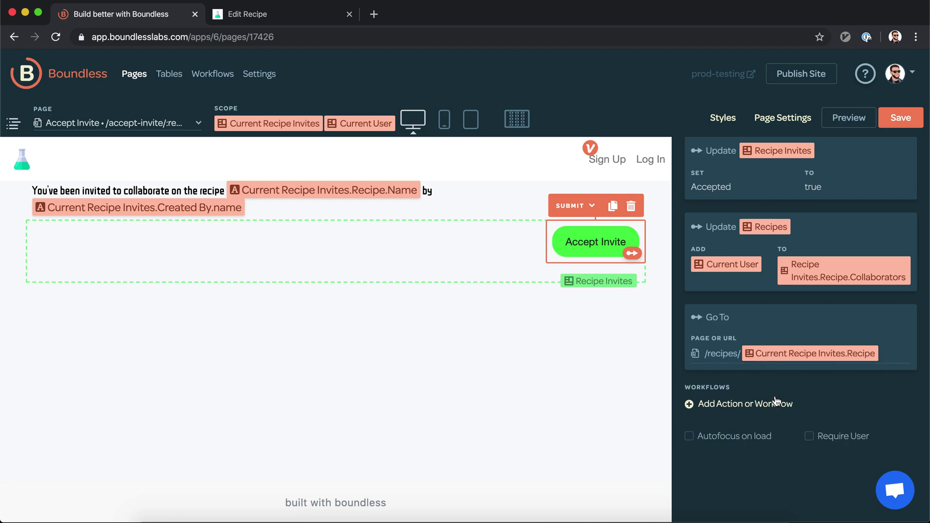
{"action": "left_click", "coordinate": [904, 120]}
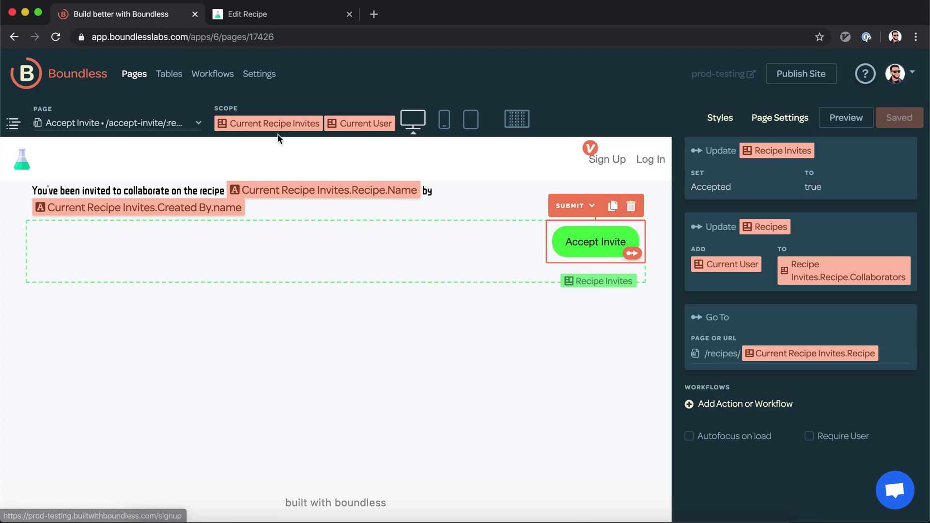
Step: Check the Recipes table, where the new test user appears as a Cookies collaborator
{"action": "left_click", "coordinate": [164, 76]}
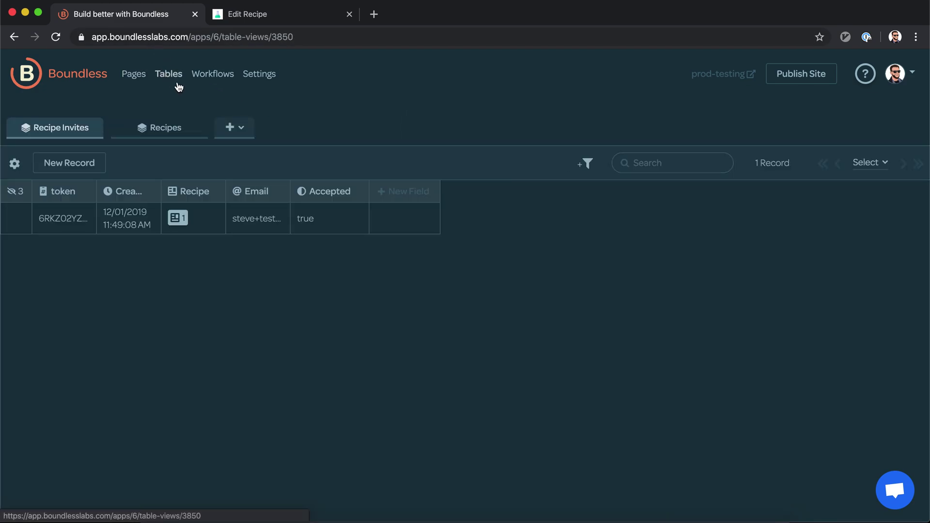
{"action": "left_click", "coordinate": [140, 134]}
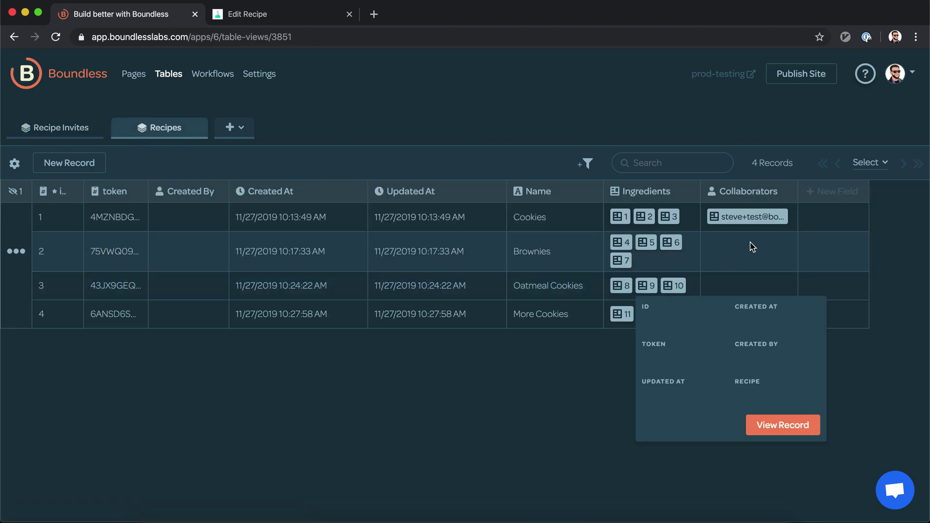
{"action": "mouse_move", "coordinate": [756, 220]}
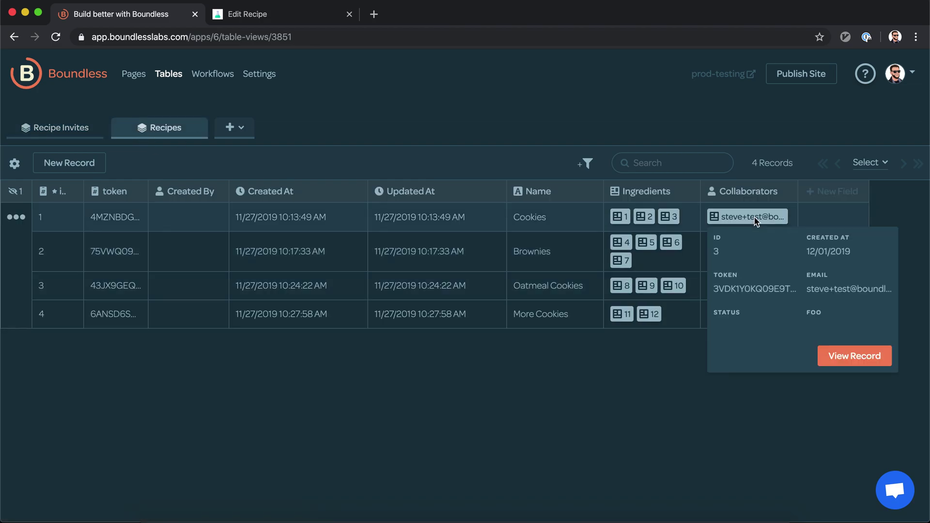